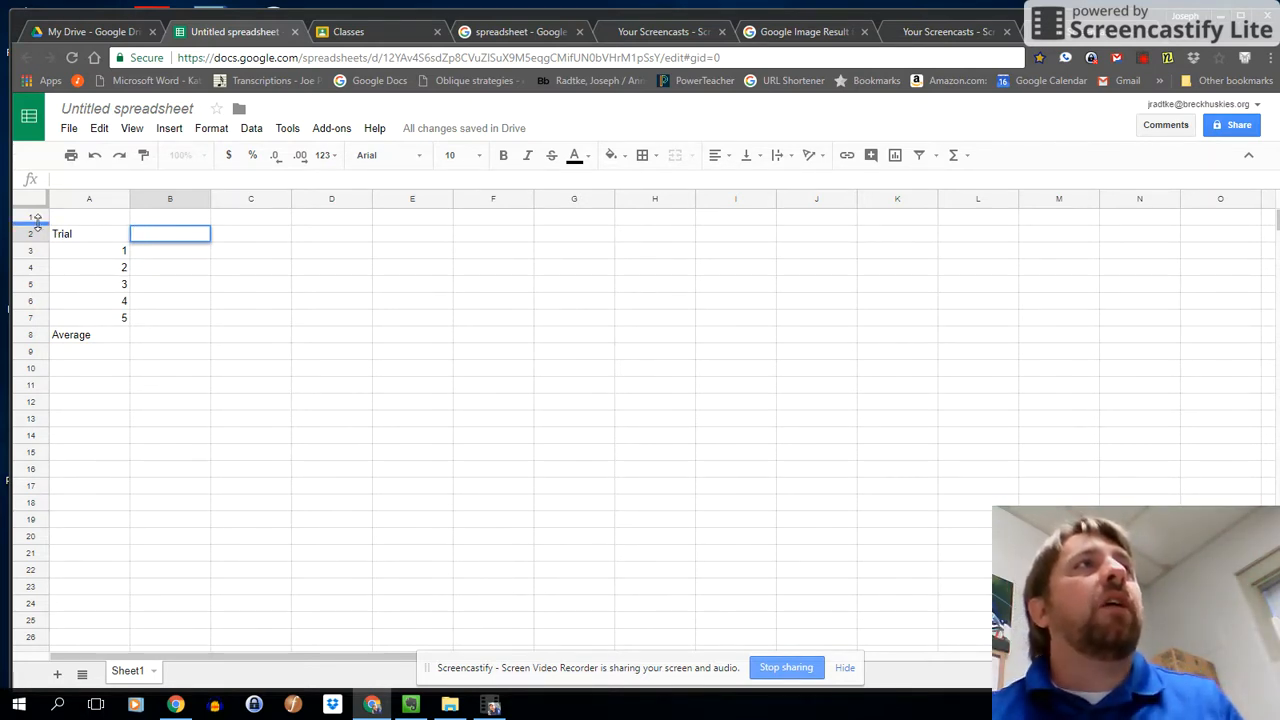
Centre-align the trial column from the Trial heading down to Average (A2:A8).
drag(90, 220, 850, 222)
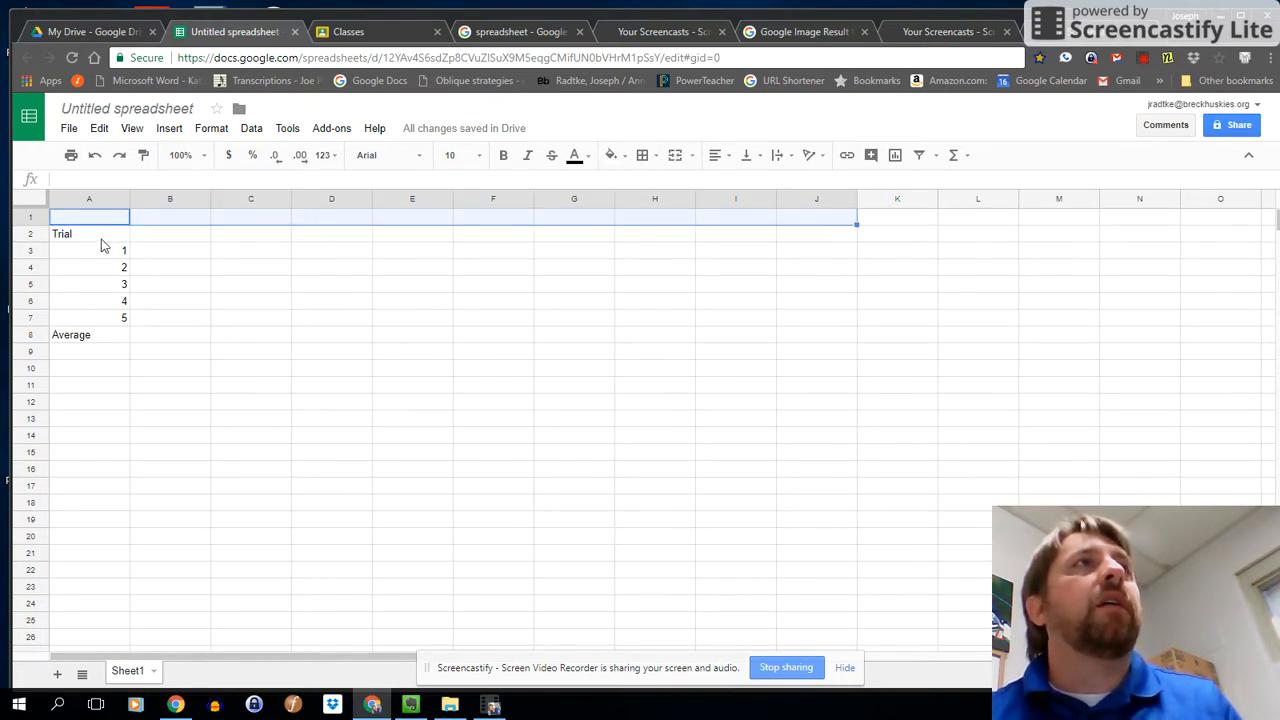
click(99, 238)
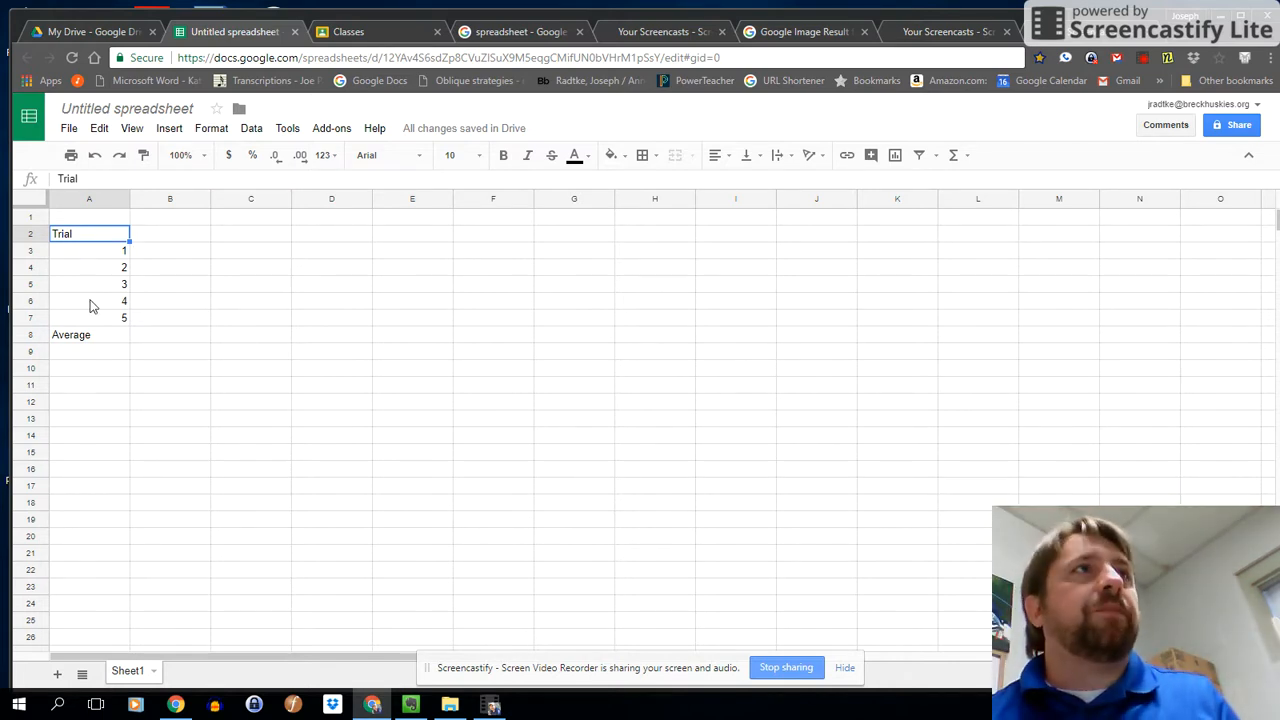
drag(74, 238, 93, 338)
click(85, 239)
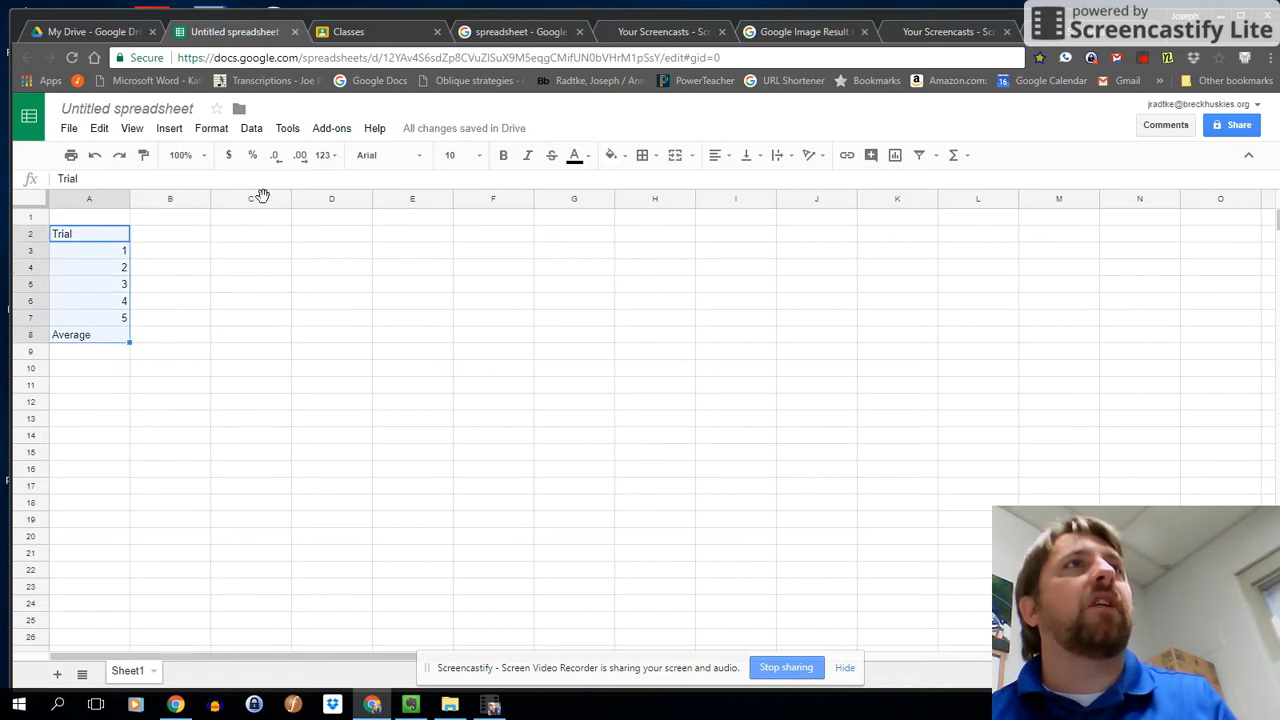
click(717, 157)
click(740, 184)
Enter the column headings Brand A, Brand B and Brand C in cells B2 to D2.
click(157, 237)
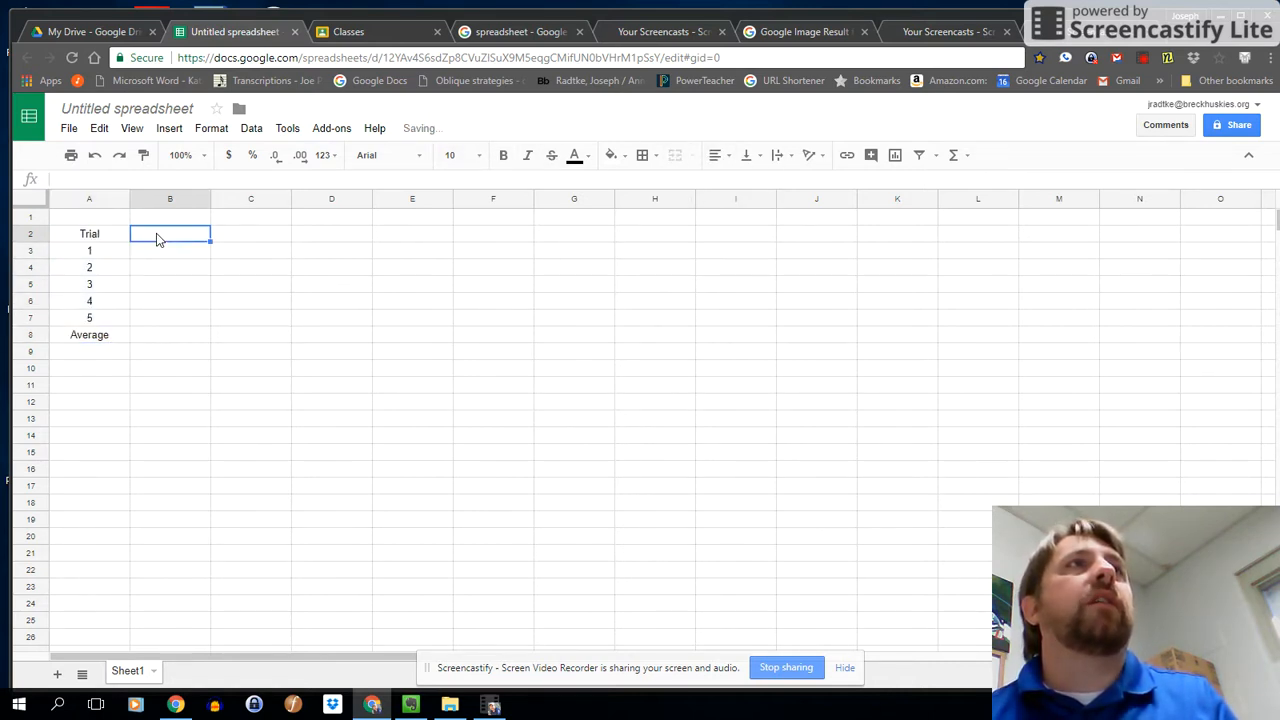
text(Brand)
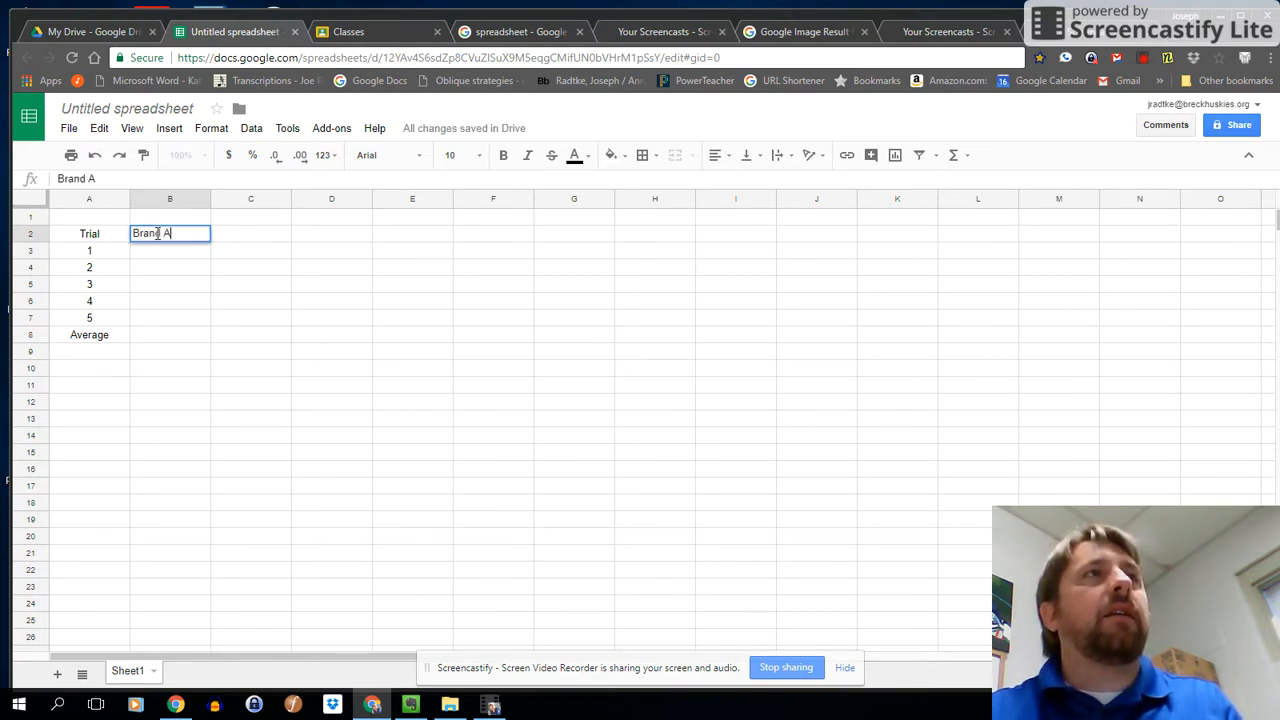
text( A)
key(Tab)
text(Baand B)
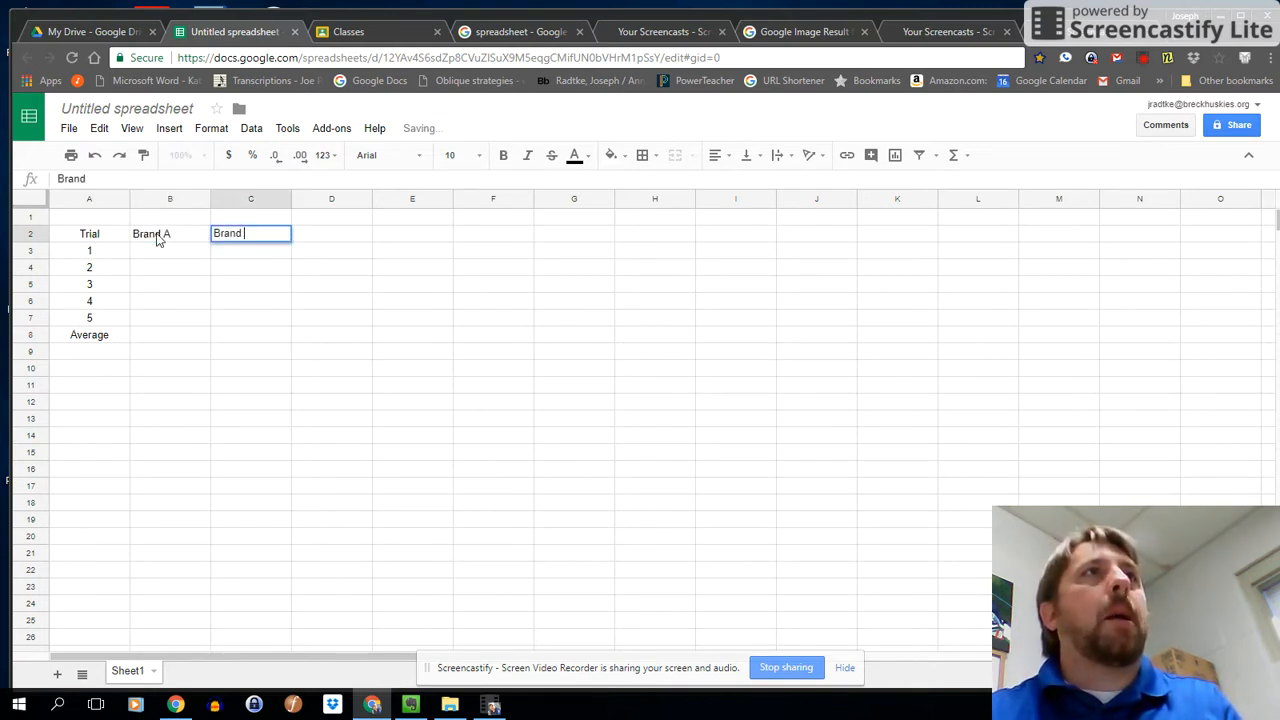
key(Tab)
text(Bran)
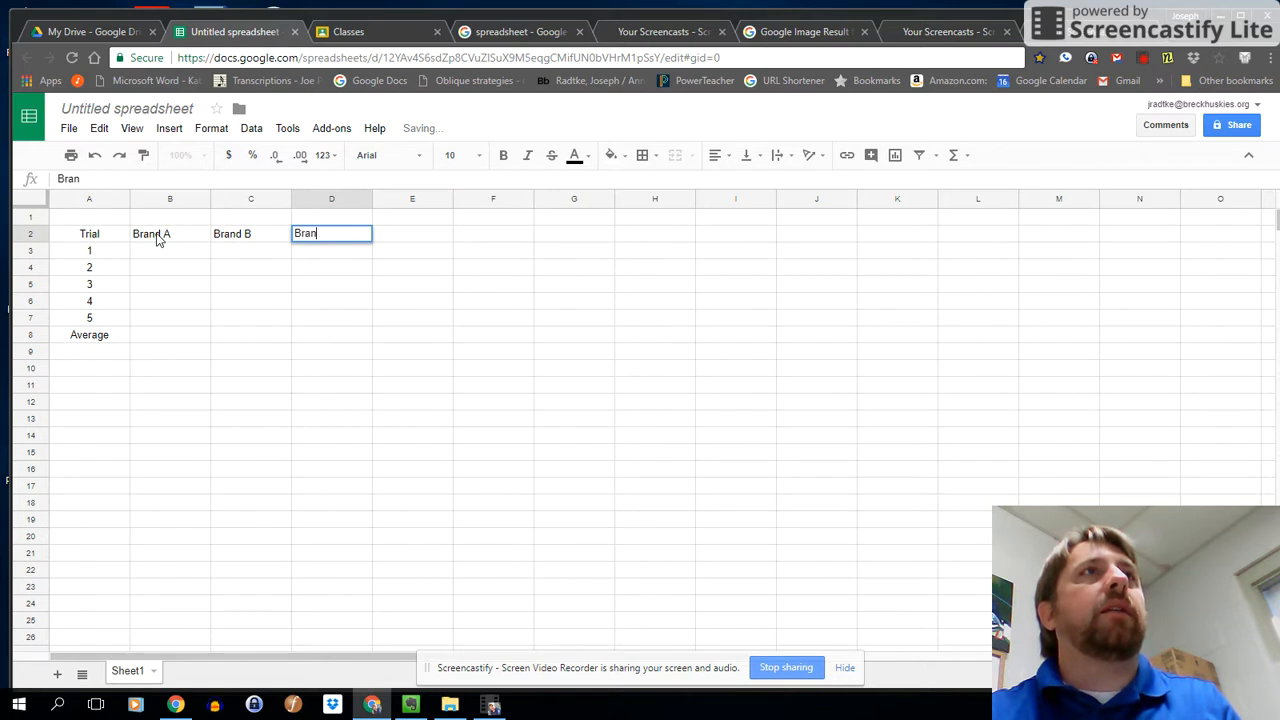
Make the heading row A2:D2 and the trial column A2:A8 bold.
click(84, 238)
drag(84, 238, 331, 235)
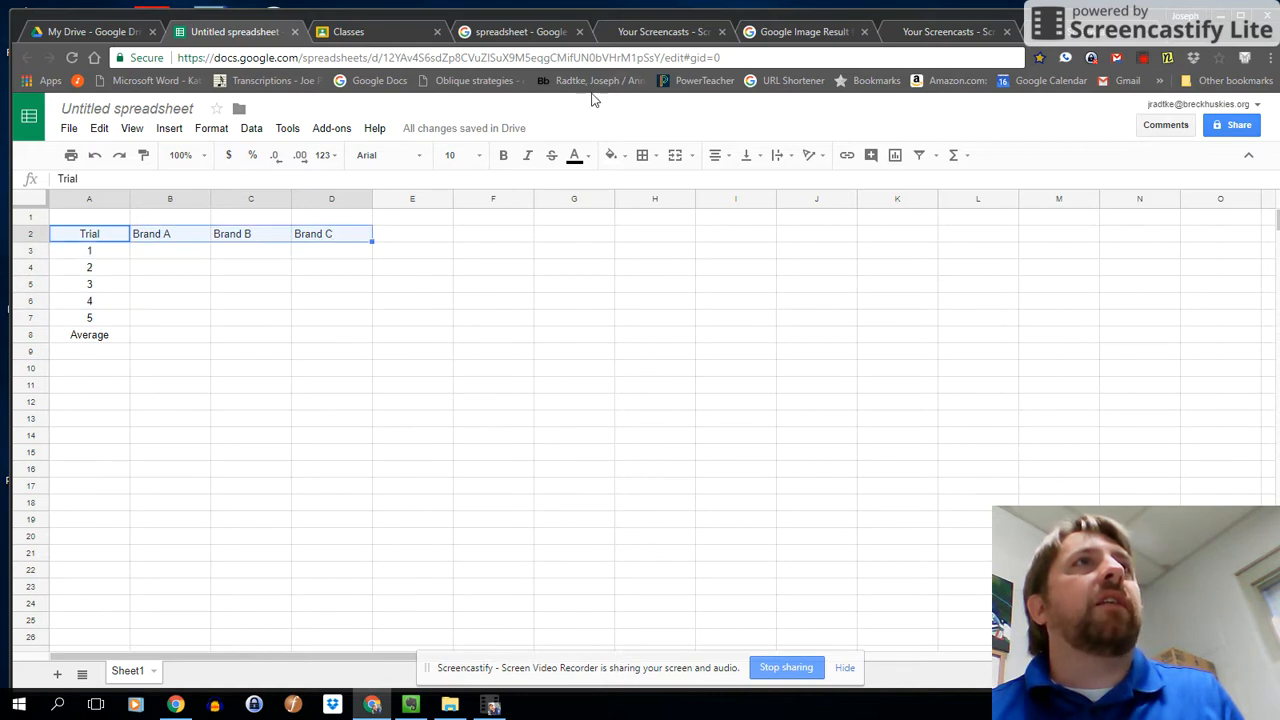
click(503, 155)
drag(82, 234, 92, 335)
click(503, 155)
click(504, 157)
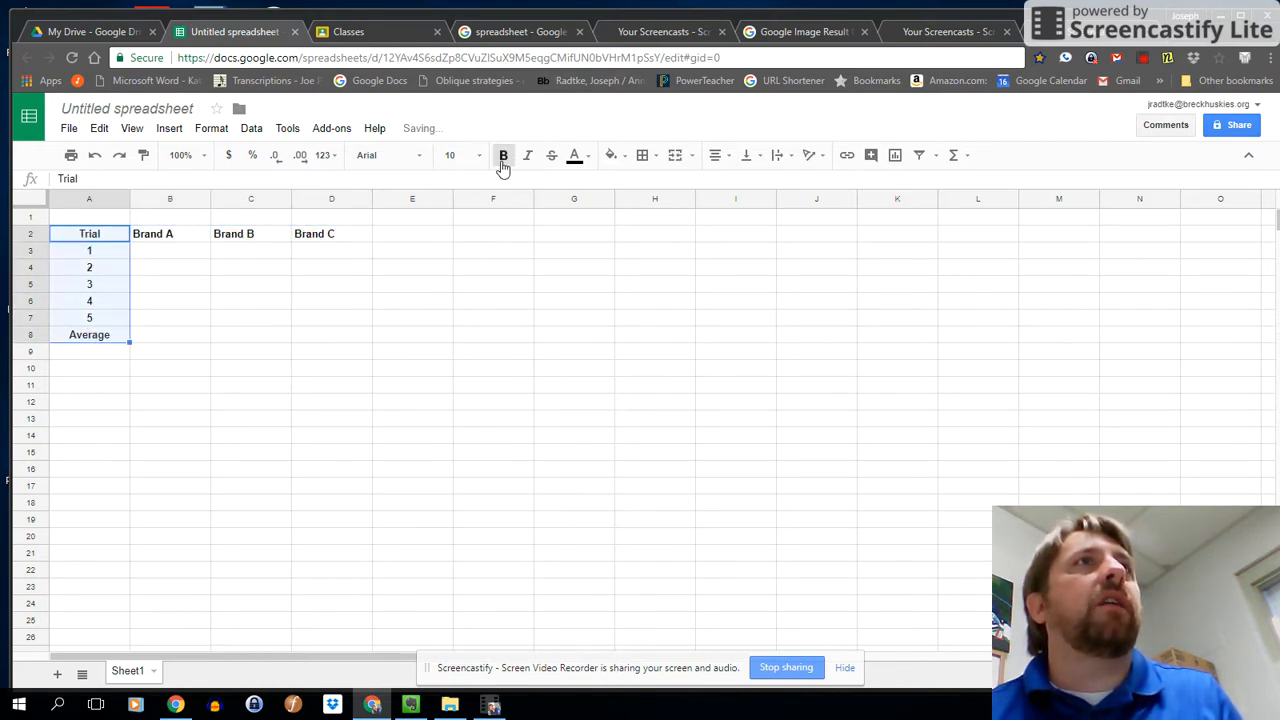
click(108, 320)
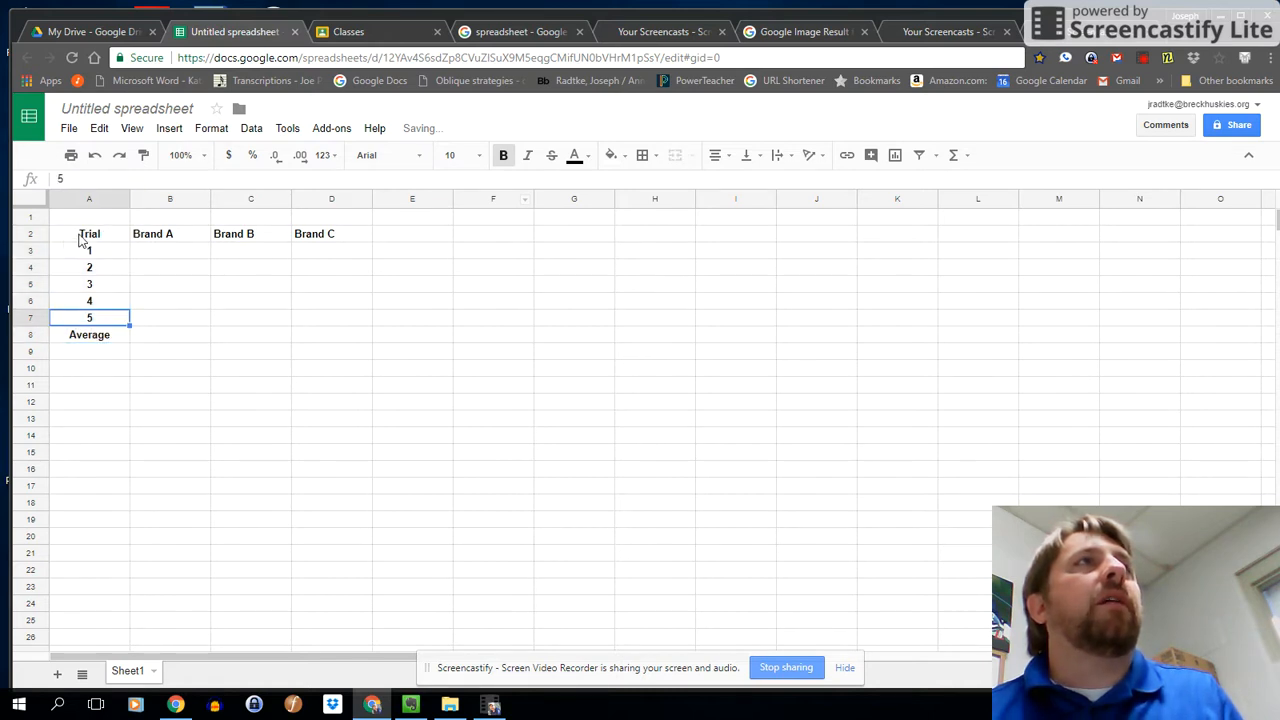
Fill the trial column A2:A8 and the heading row A2:D2 with gray.
drag(90, 338, 88, 235)
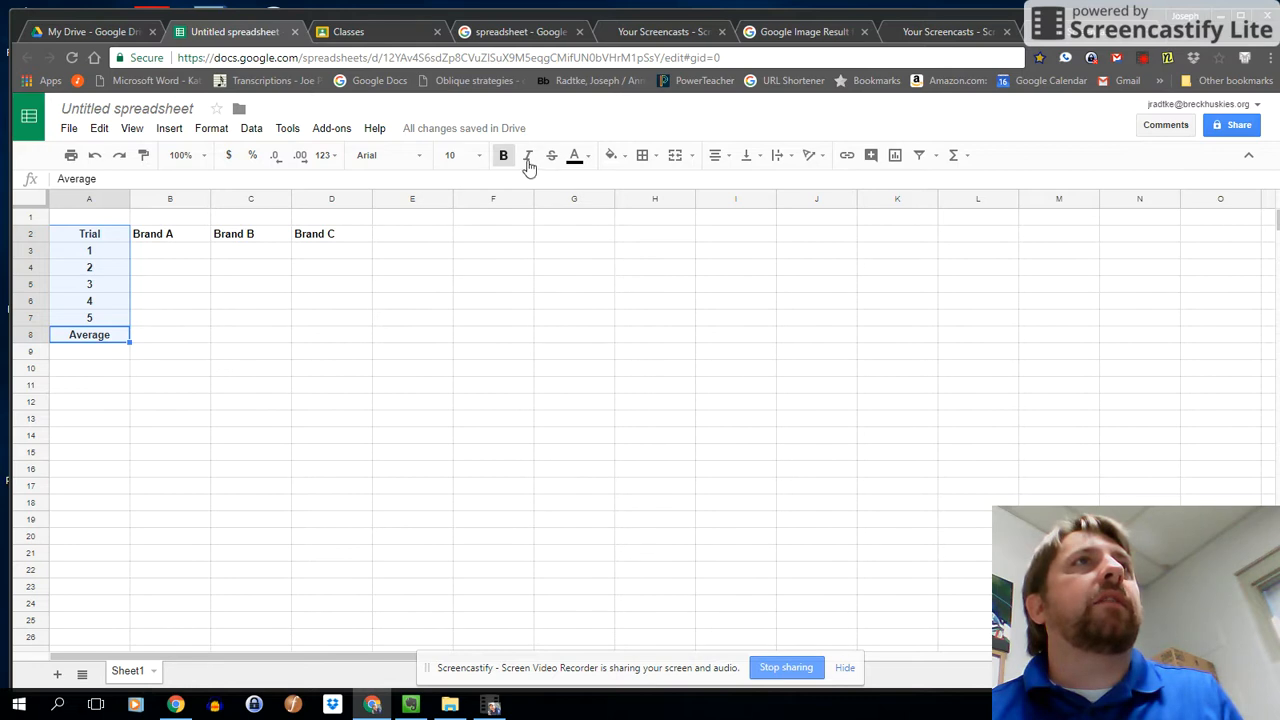
click(613, 156)
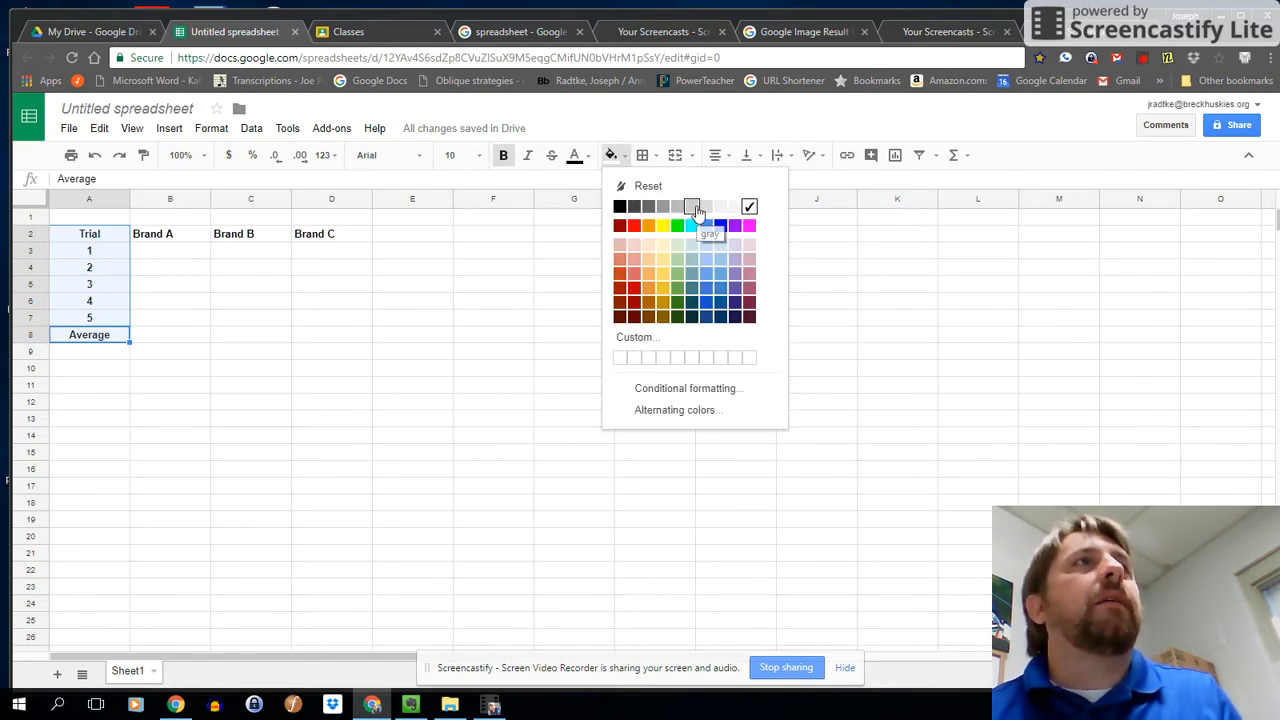
click(706, 206)
drag(83, 240, 354, 234)
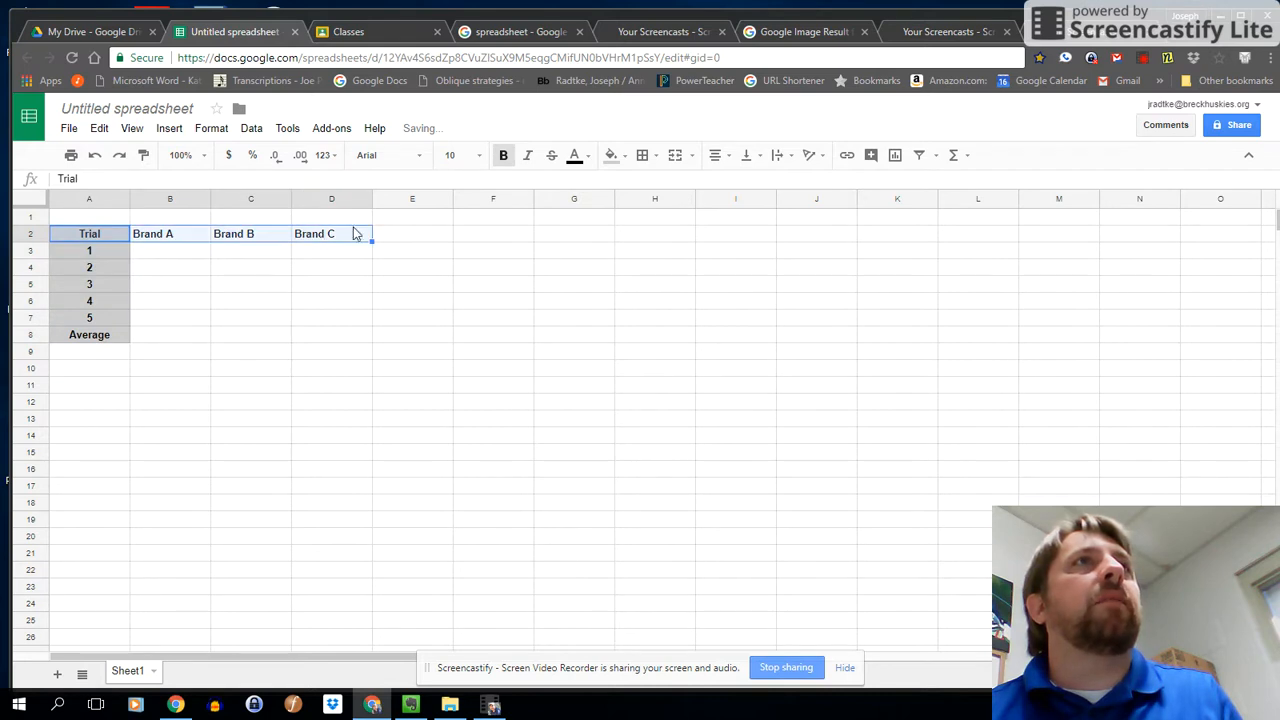
click(626, 160)
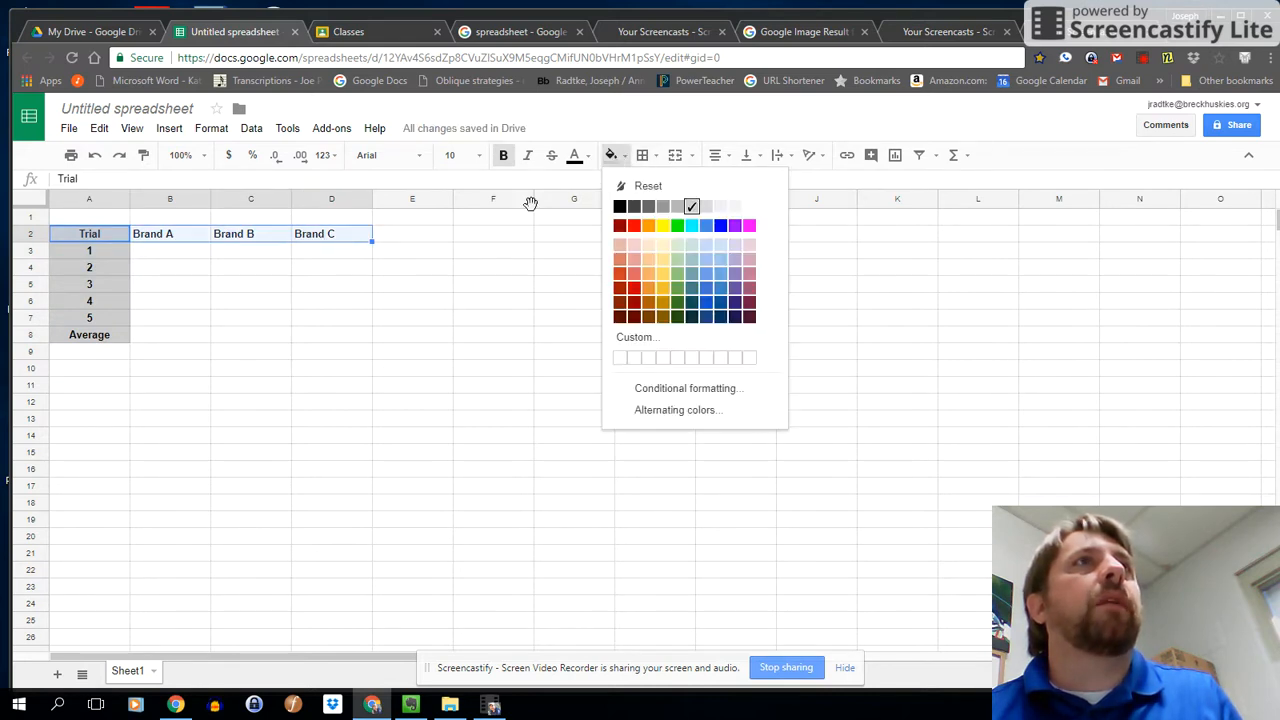
click(686, 206)
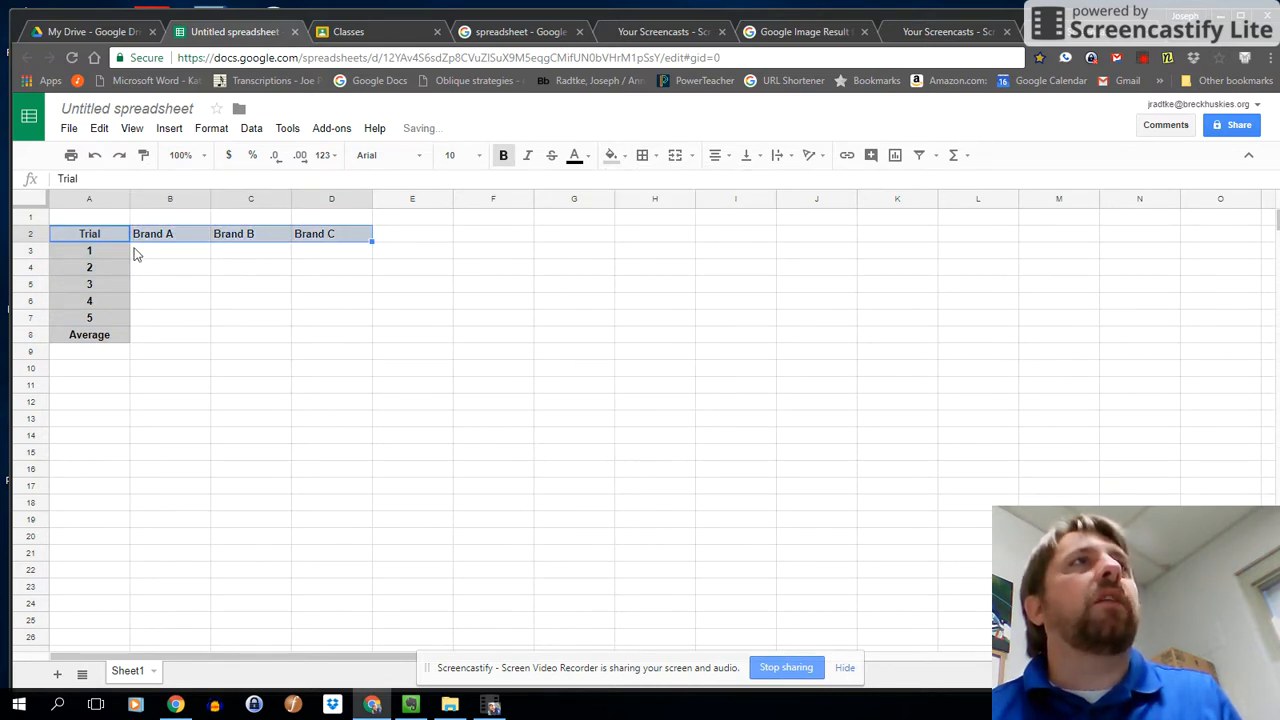
Apply borders to all cell edges of the table A2:D8.
click(95, 239)
drag(96, 243, 353, 338)
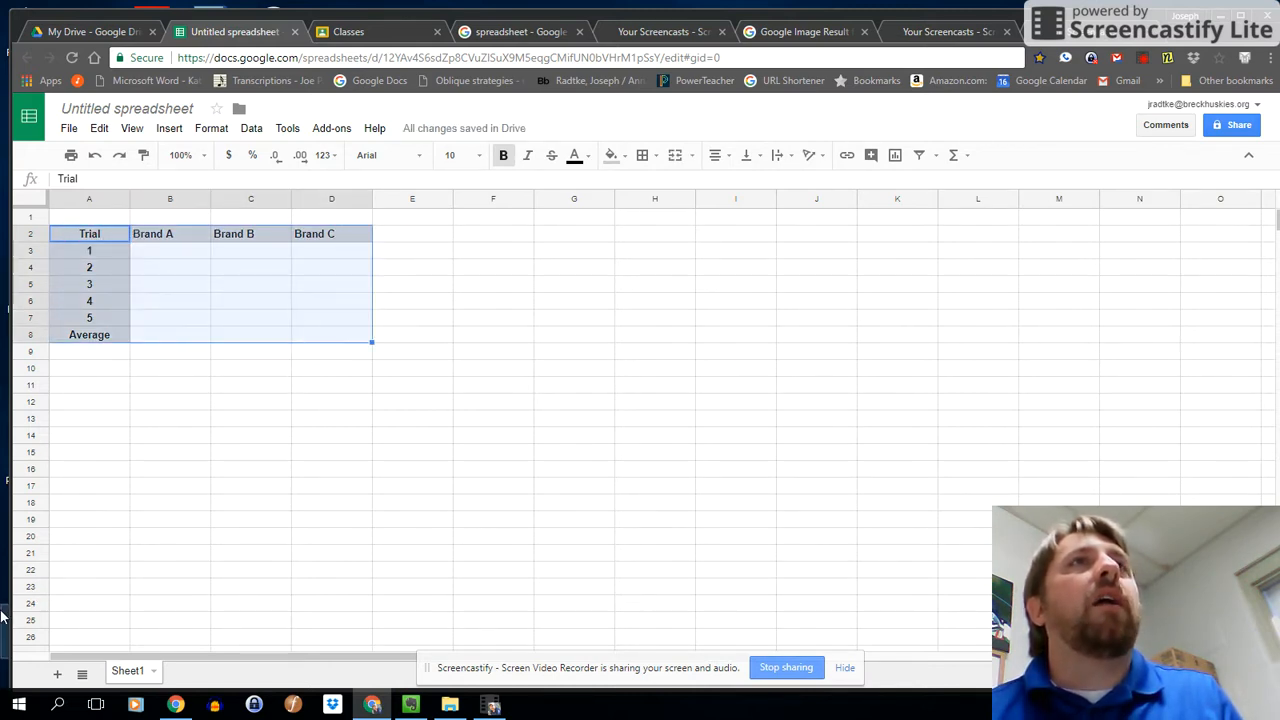
click(642, 157)
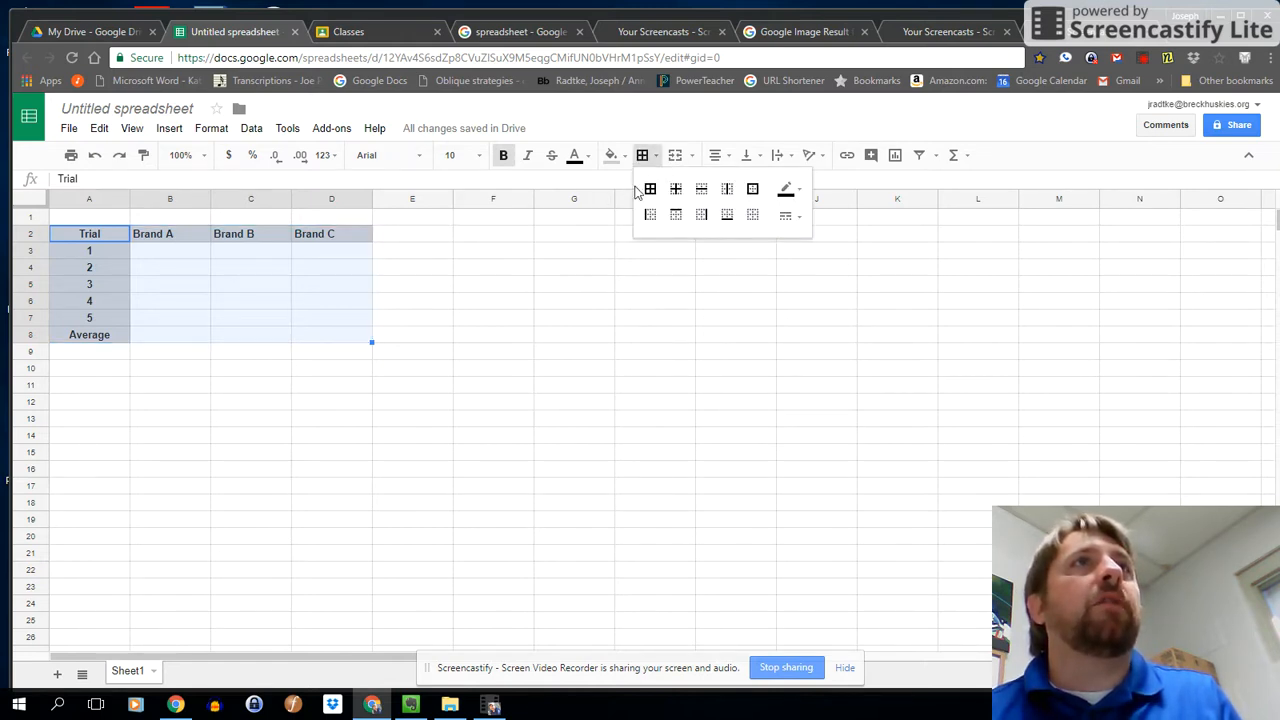
click(650, 189)
click(128, 217)
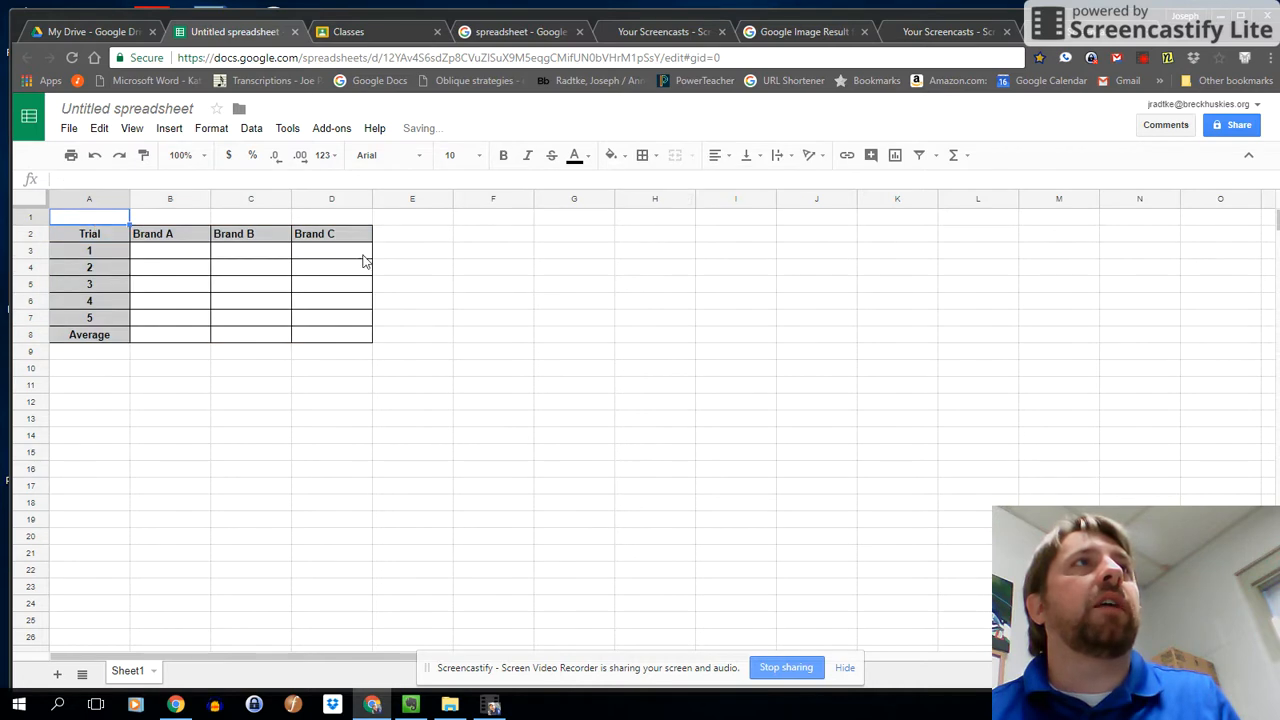
Centre-align the empty data cells B3:D8 of the table.
mouse_move(142, 258)
mouse_down()
mouse_move(208, 300)
mouse_move(343, 337)
mouse_up()
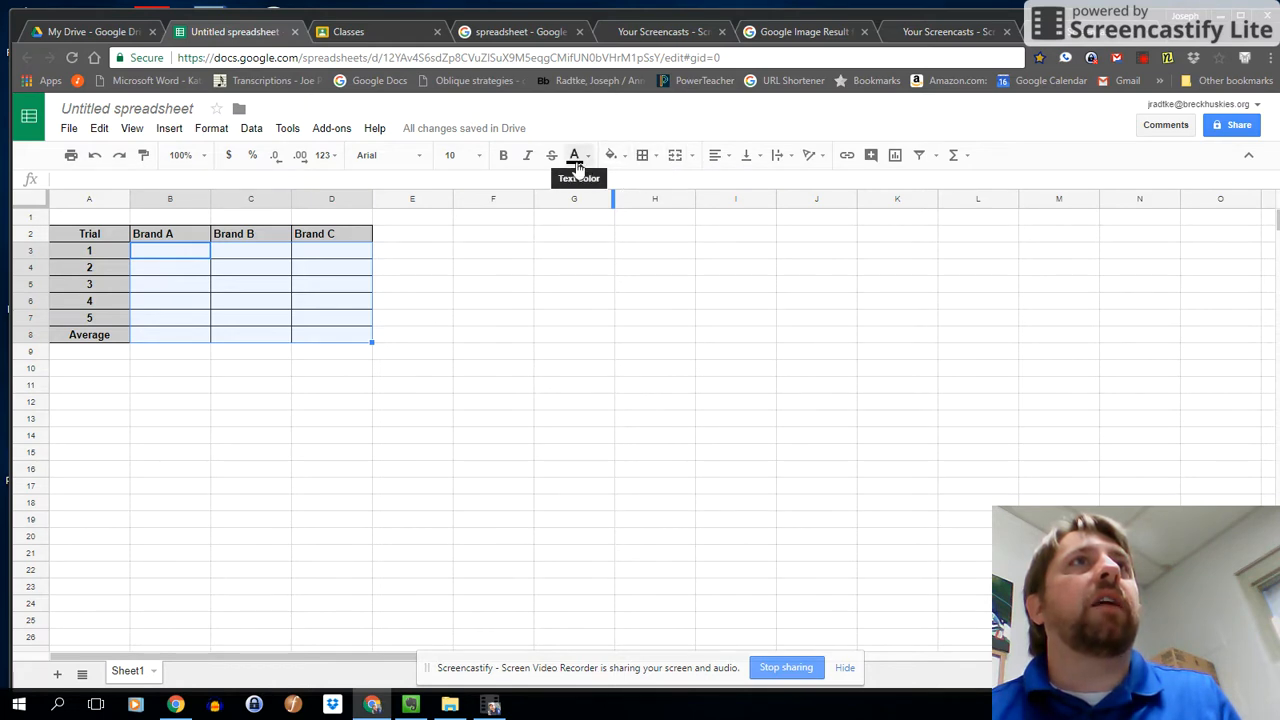
click(720, 156)
click(741, 183)
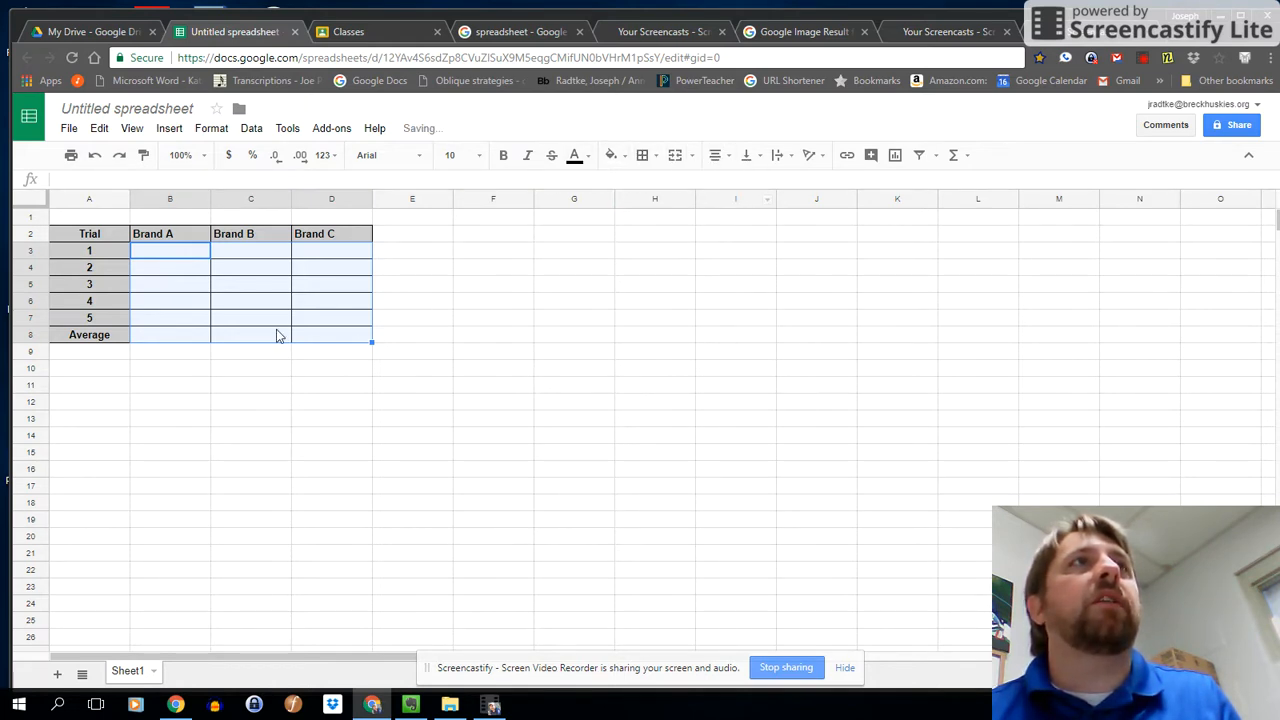
click(83, 221)
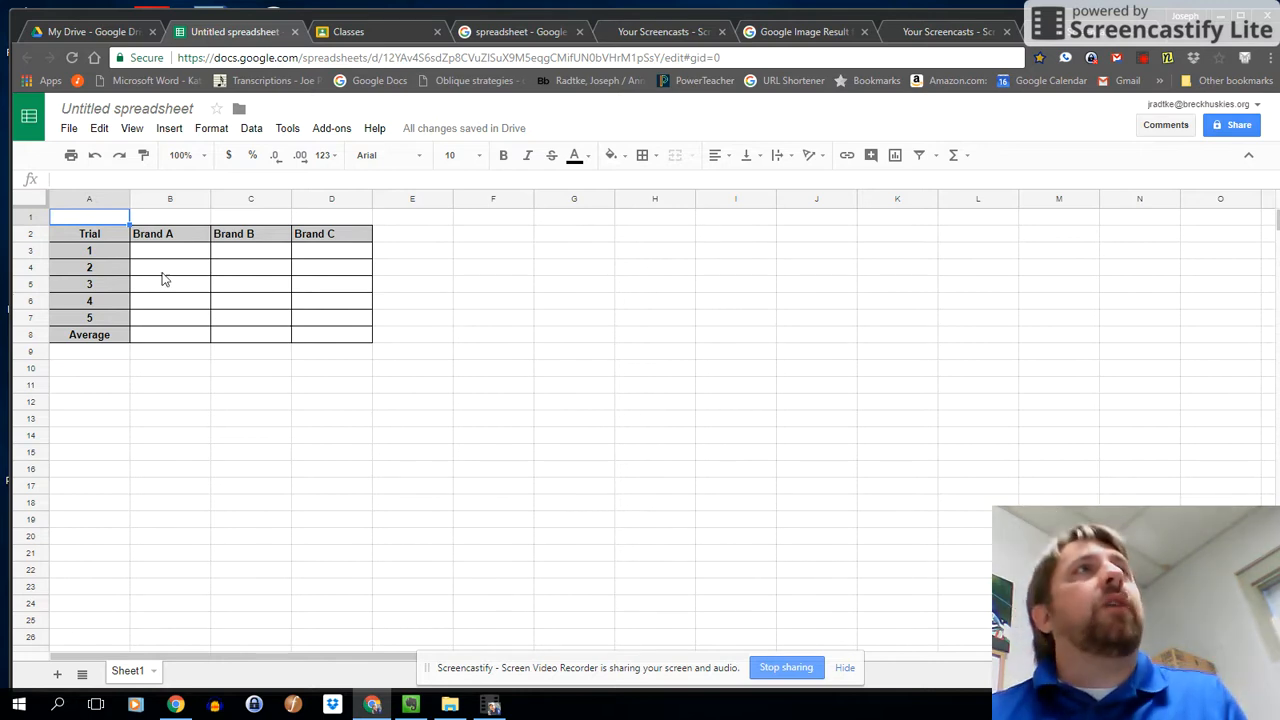
Merge cells A1 to D1 above the table into a single title cell.
drag(97, 222, 338, 226)
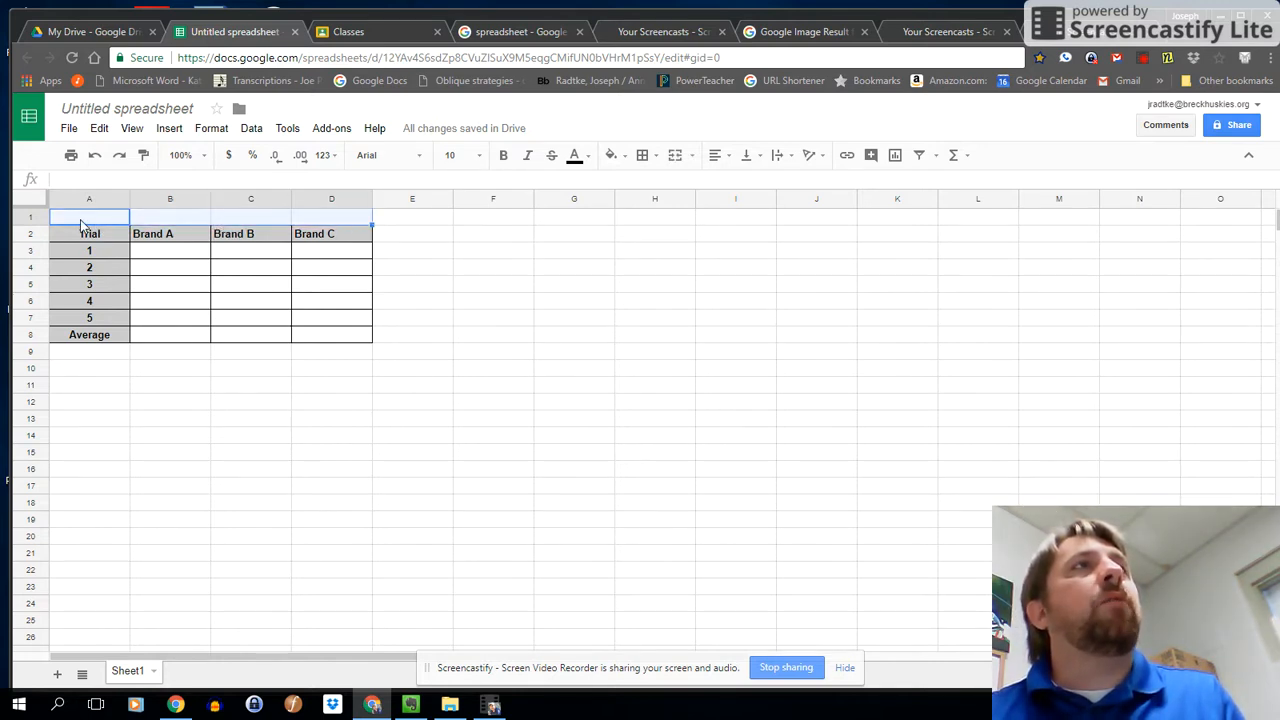
drag(112, 224, 351, 217)
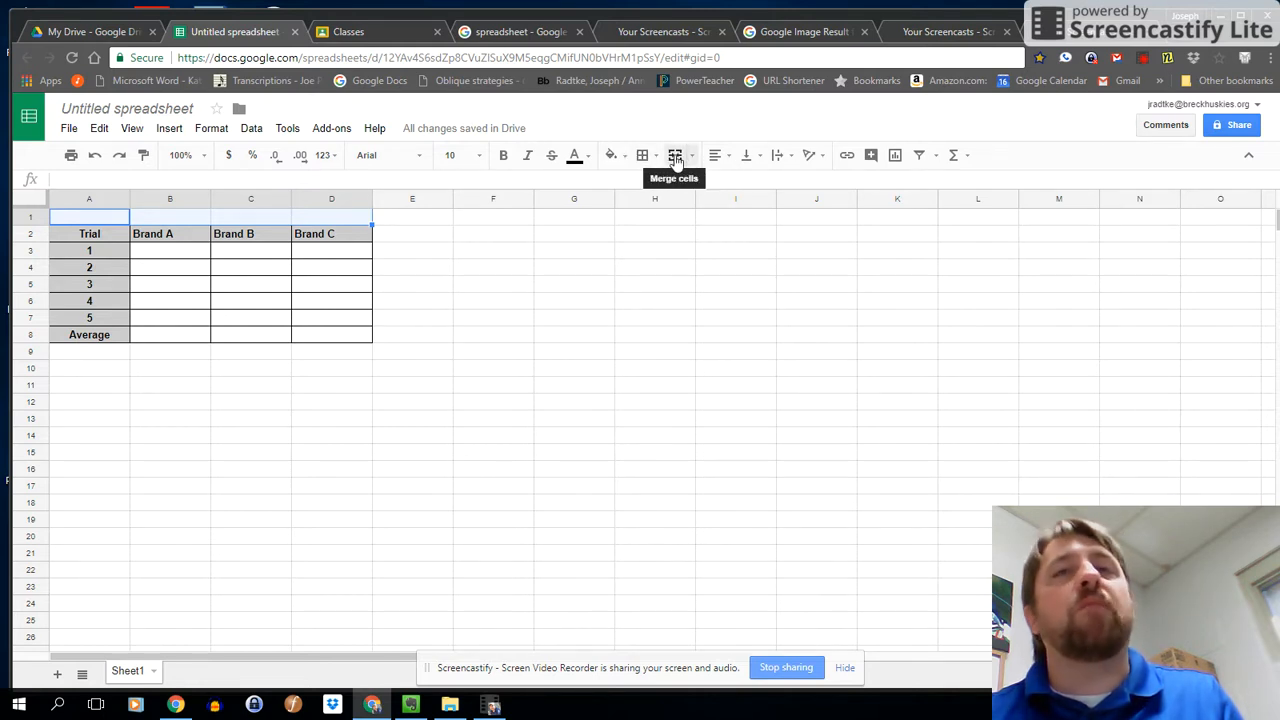
click(675, 157)
click(127, 220)
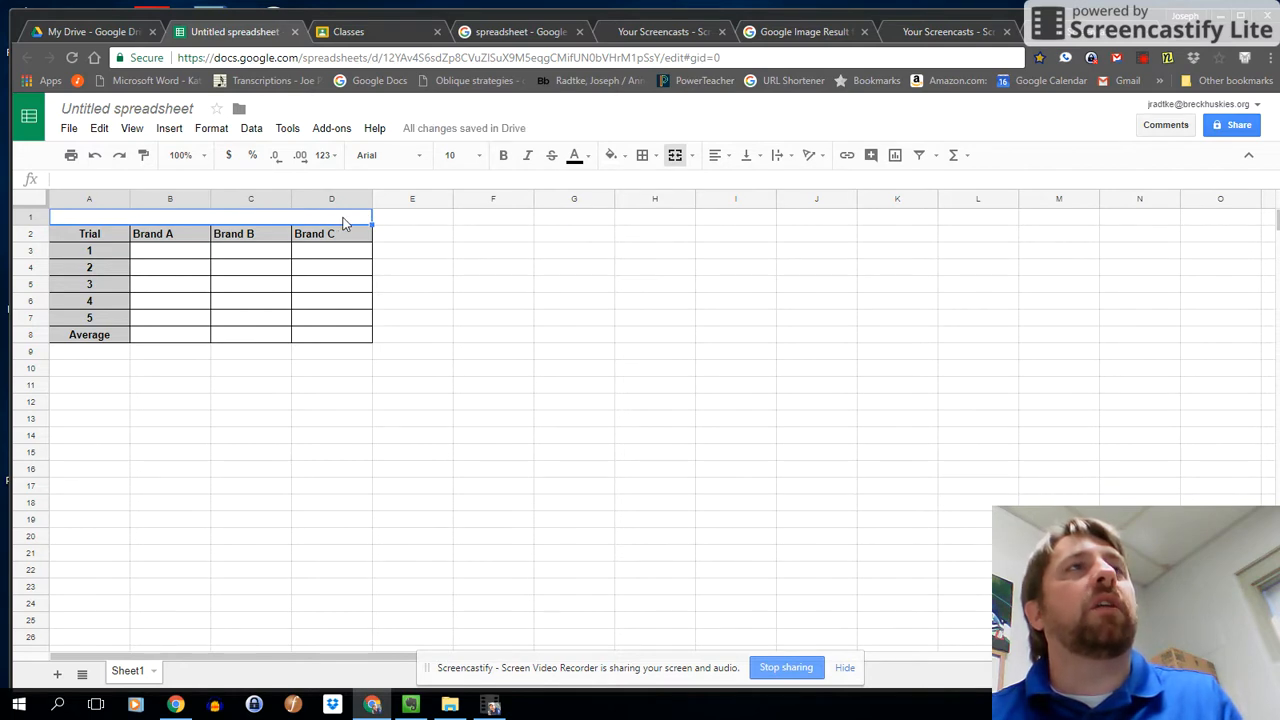
Enter the title "Diameter of Bubbles in cm" in the merged cell above the table.
text(Diu)
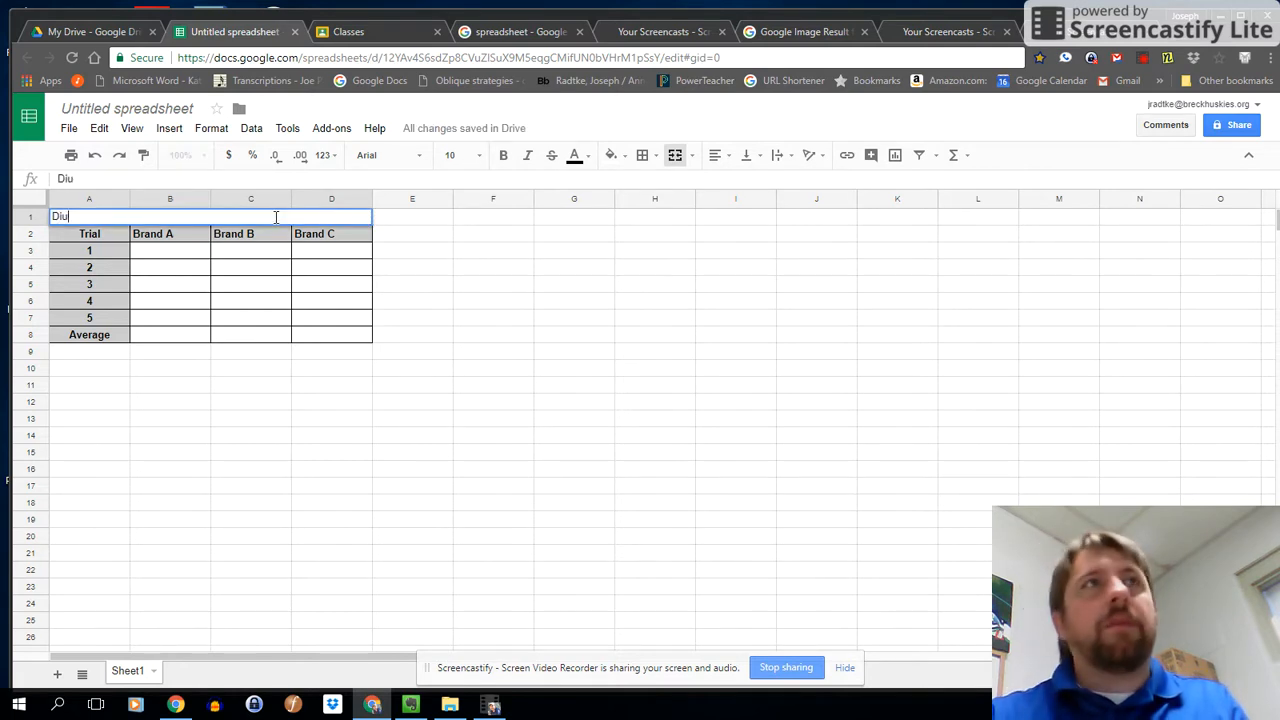
text(meter of Bubbles in Cm)
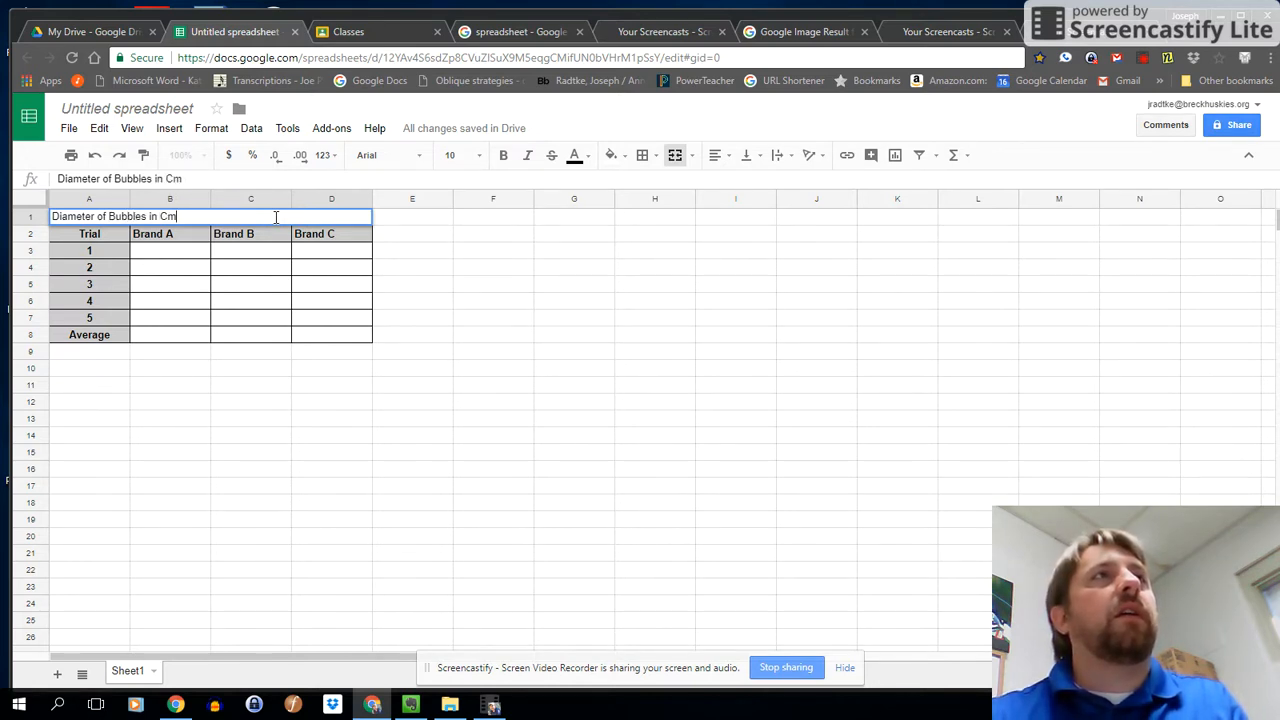
key(BackSpace)
key(BackSpace)
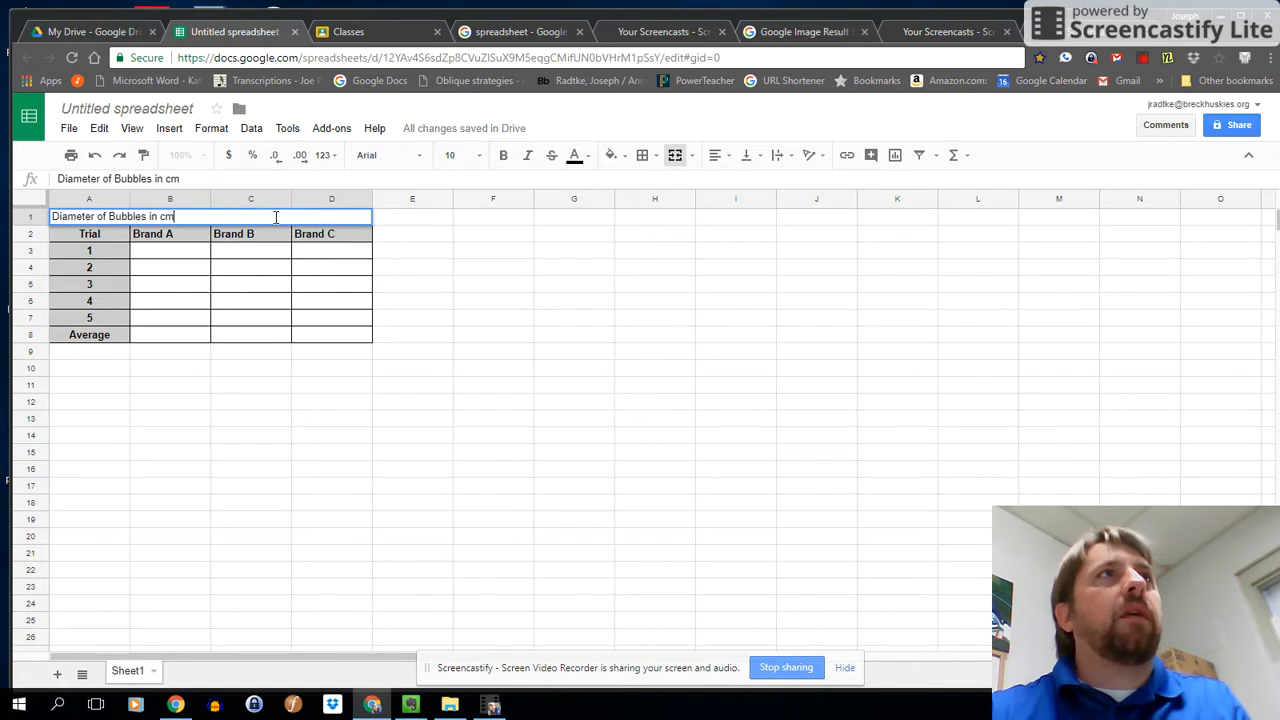
text(cm)
Format the table title as centred, font size 14 and bold.
drag(206, 216, 3, 213)
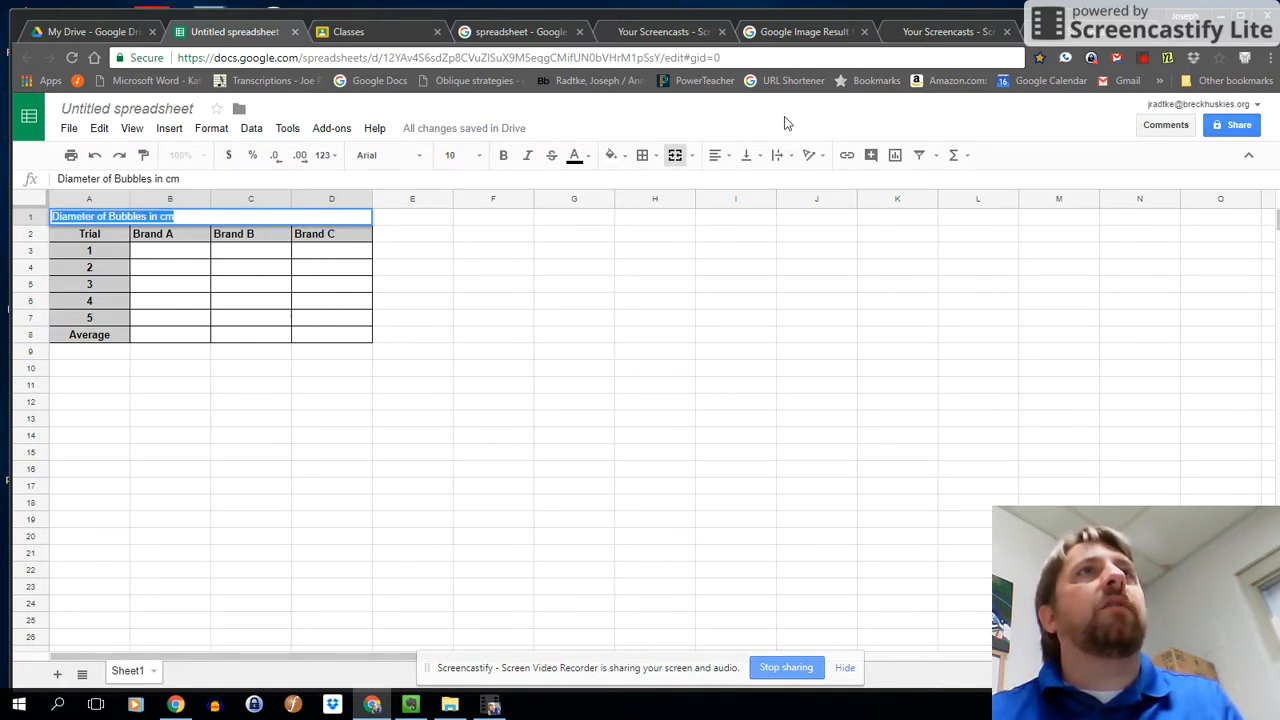
click(716, 155)
click(740, 192)
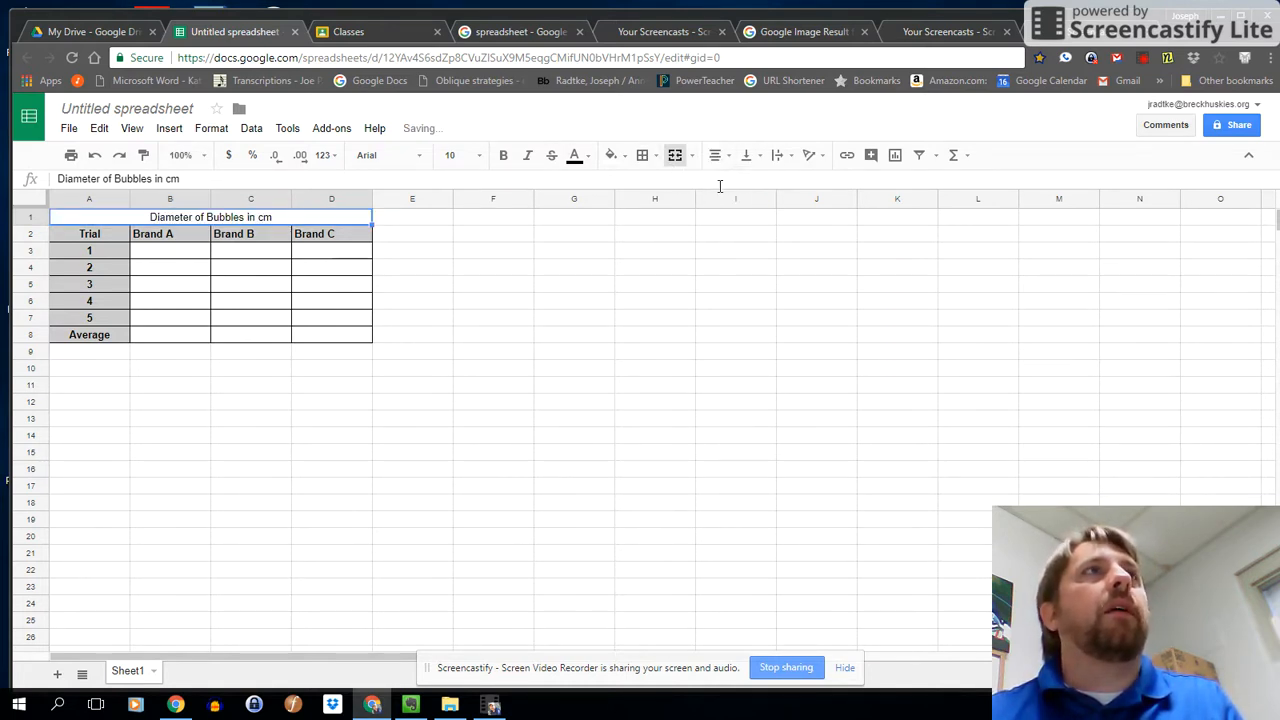
click(478, 156)
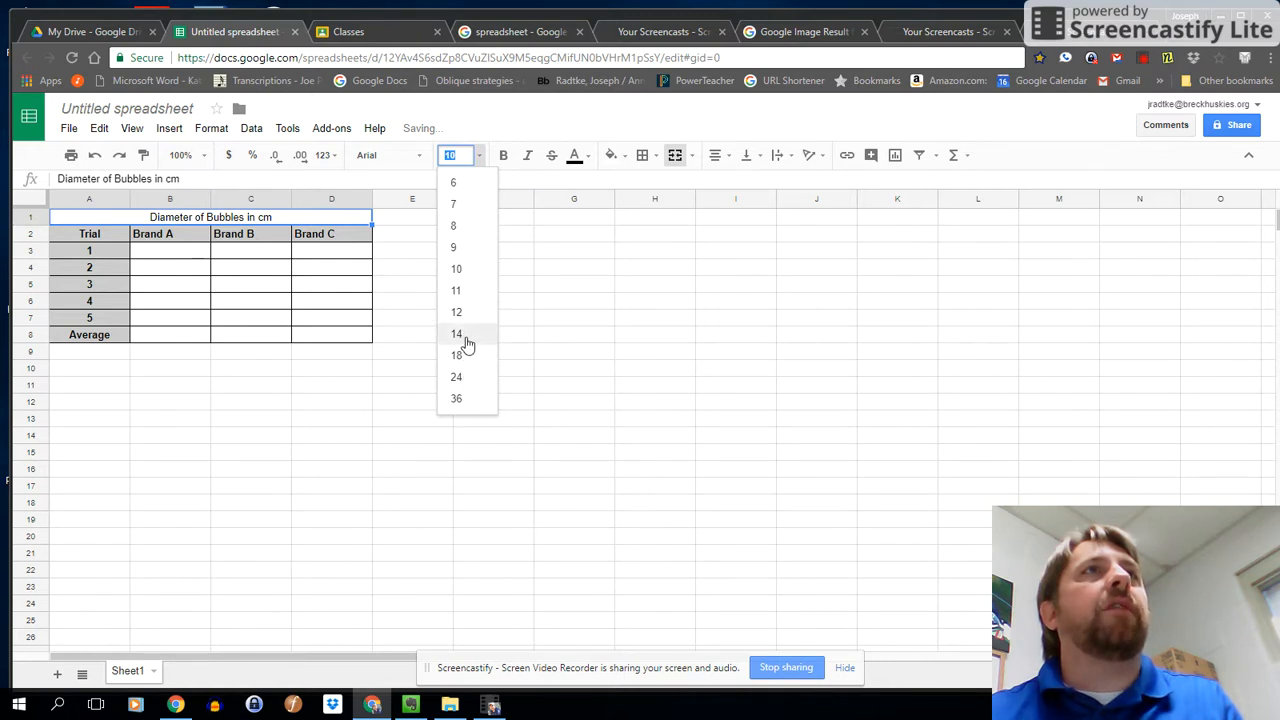
click(466, 335)
click(503, 156)
click(270, 322)
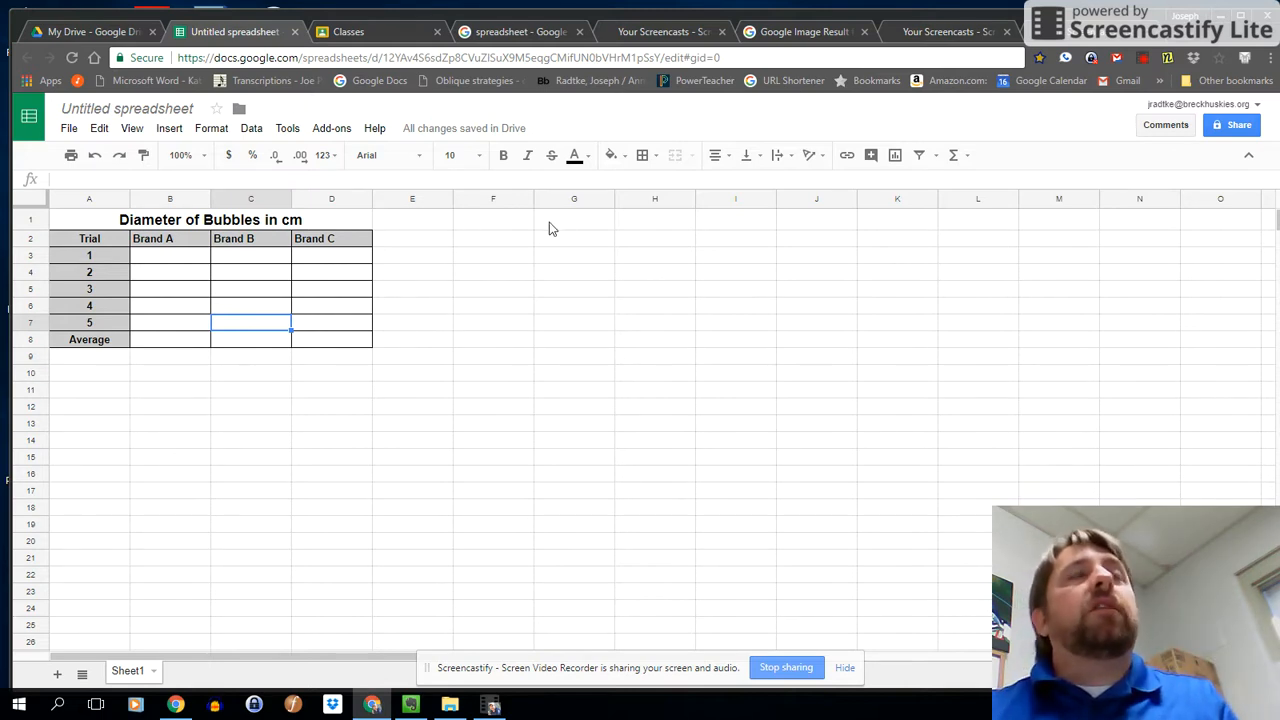
Enter an AVERAGE formula over B3:B7 in the Average row's Brand A cell, B8.
click(162, 343)
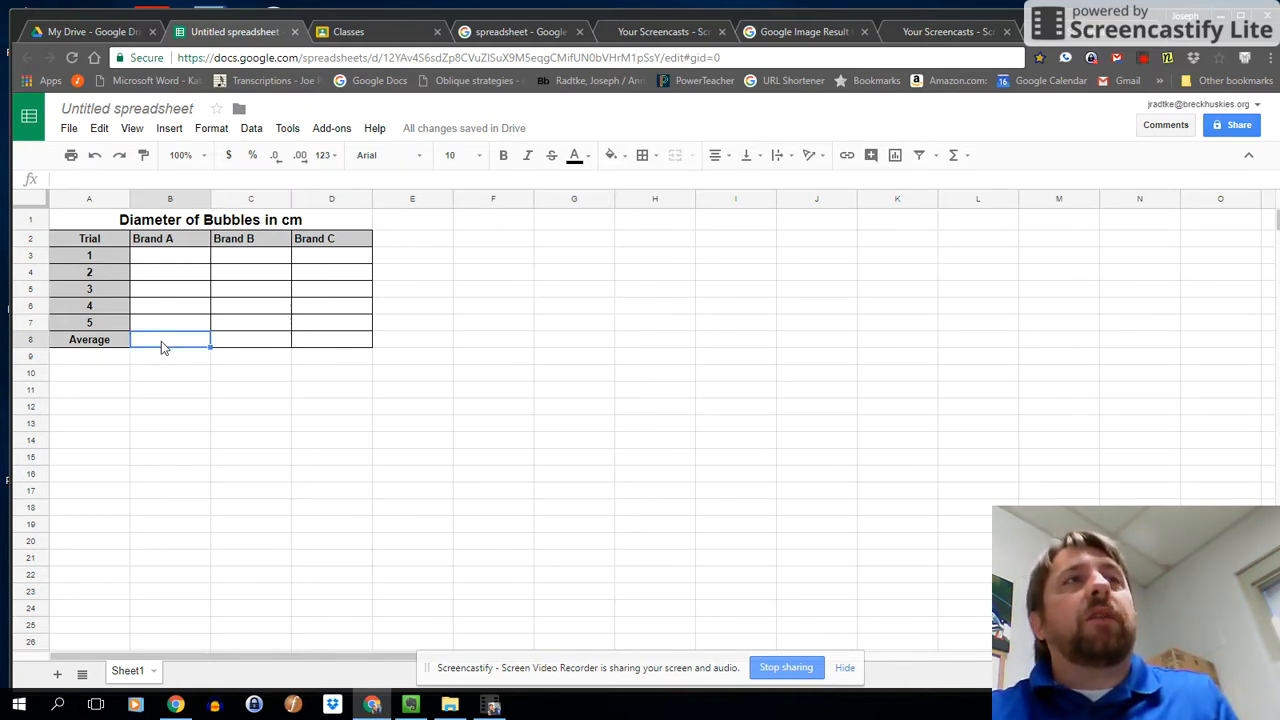
click(156, 259)
drag(156, 259, 164, 326)
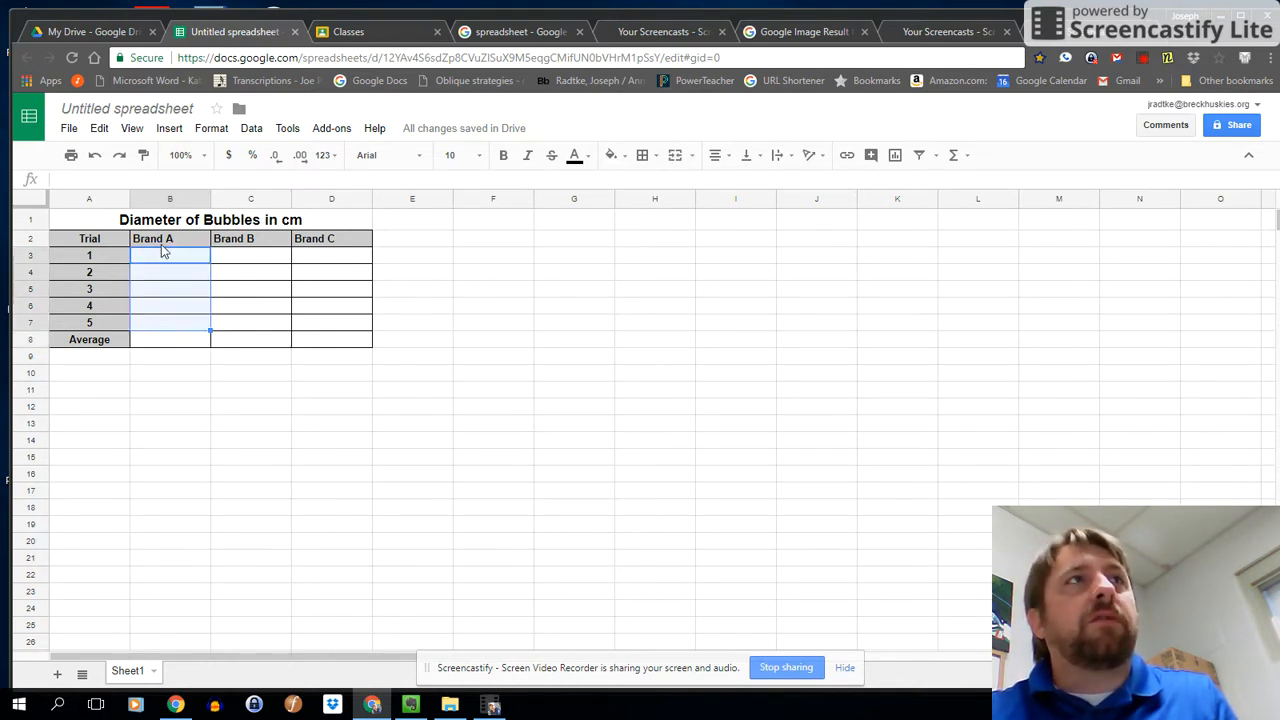
click(171, 345)
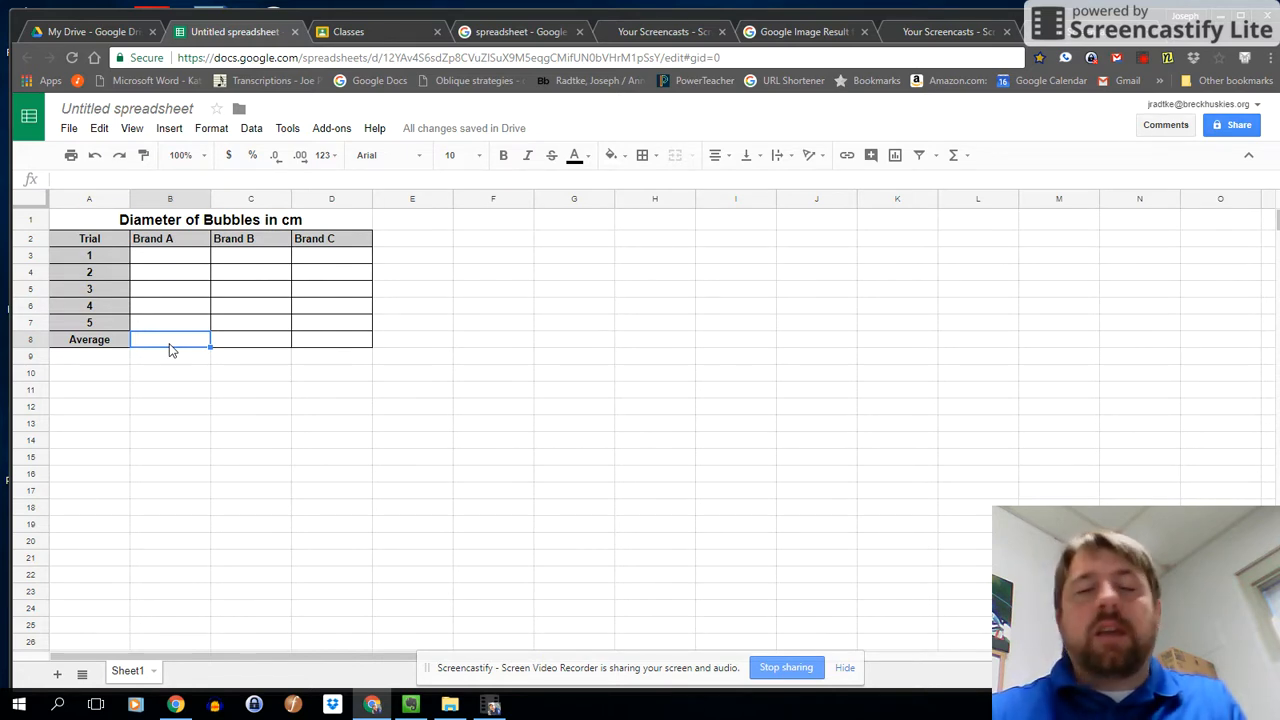
text(=)
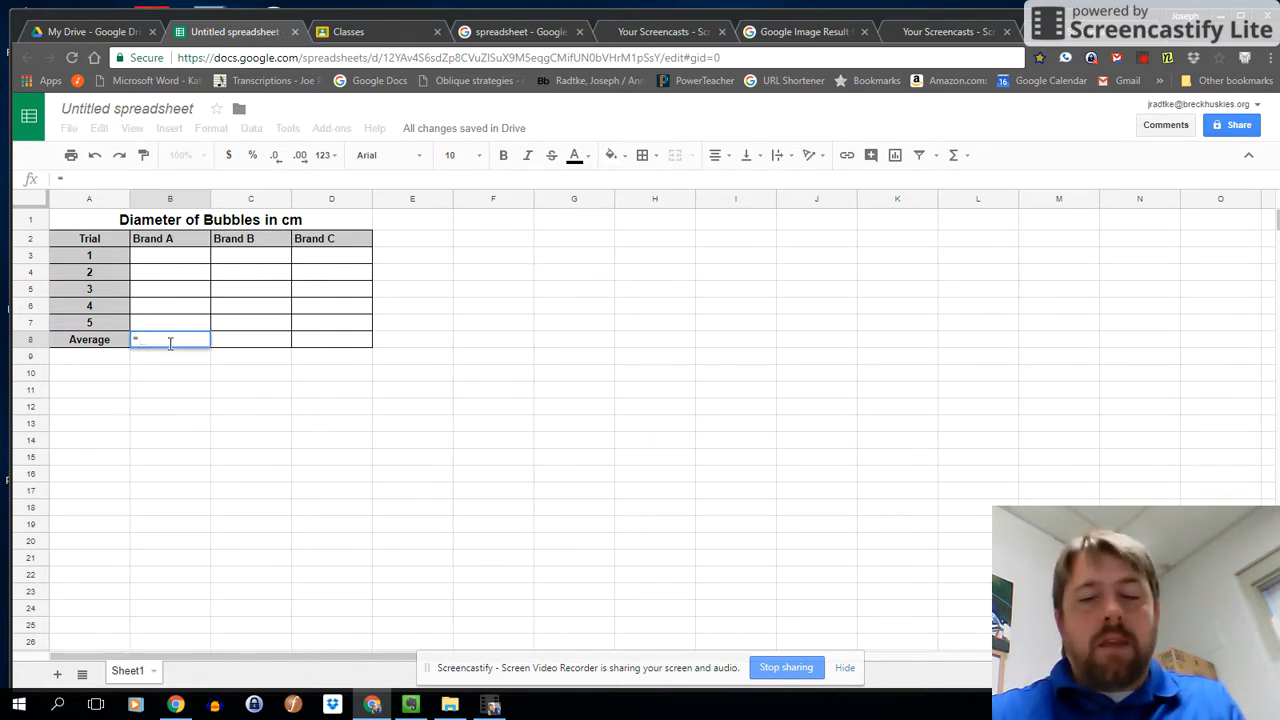
text(Aver)
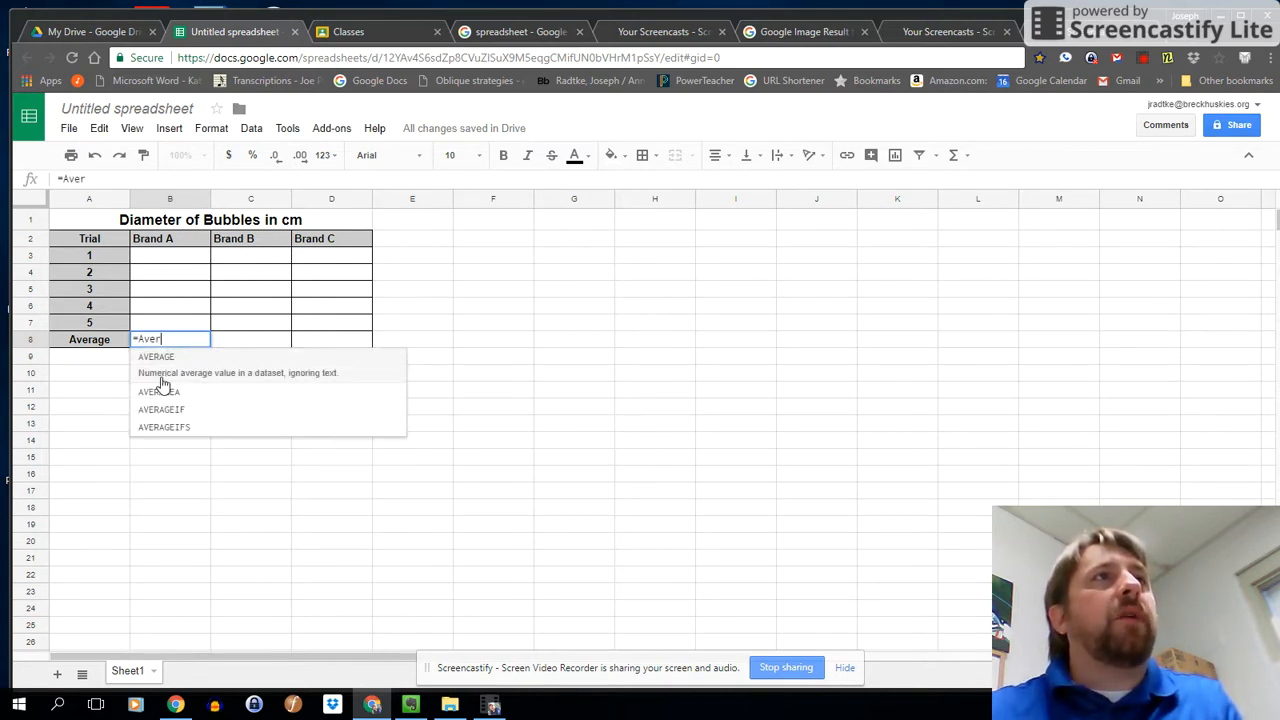
click(164, 364)
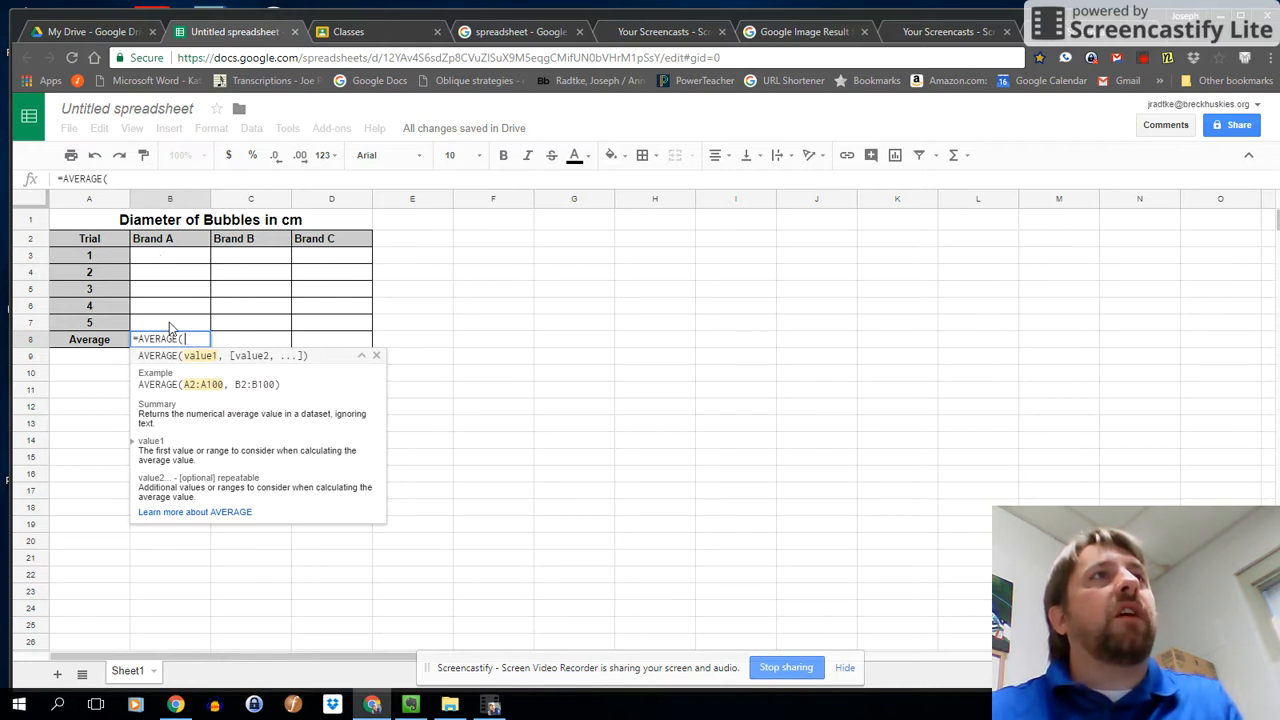
click(165, 260)
drag(166, 265, 166, 326)
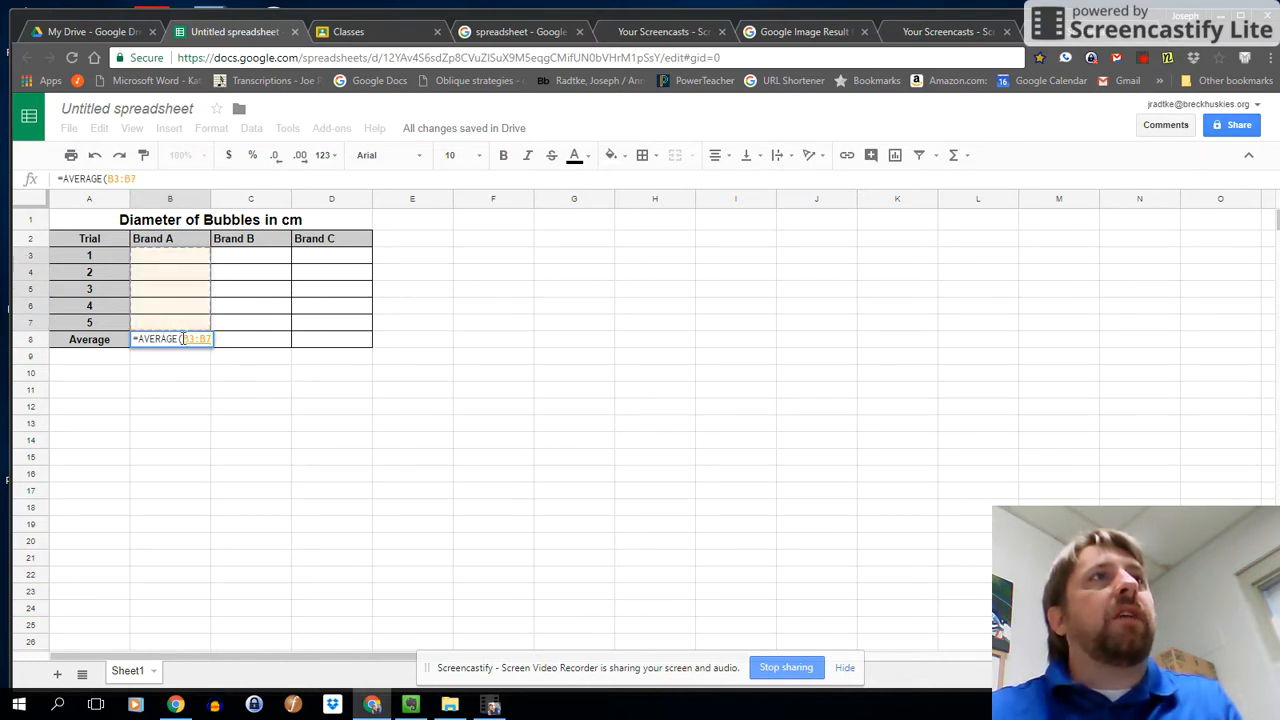
text())
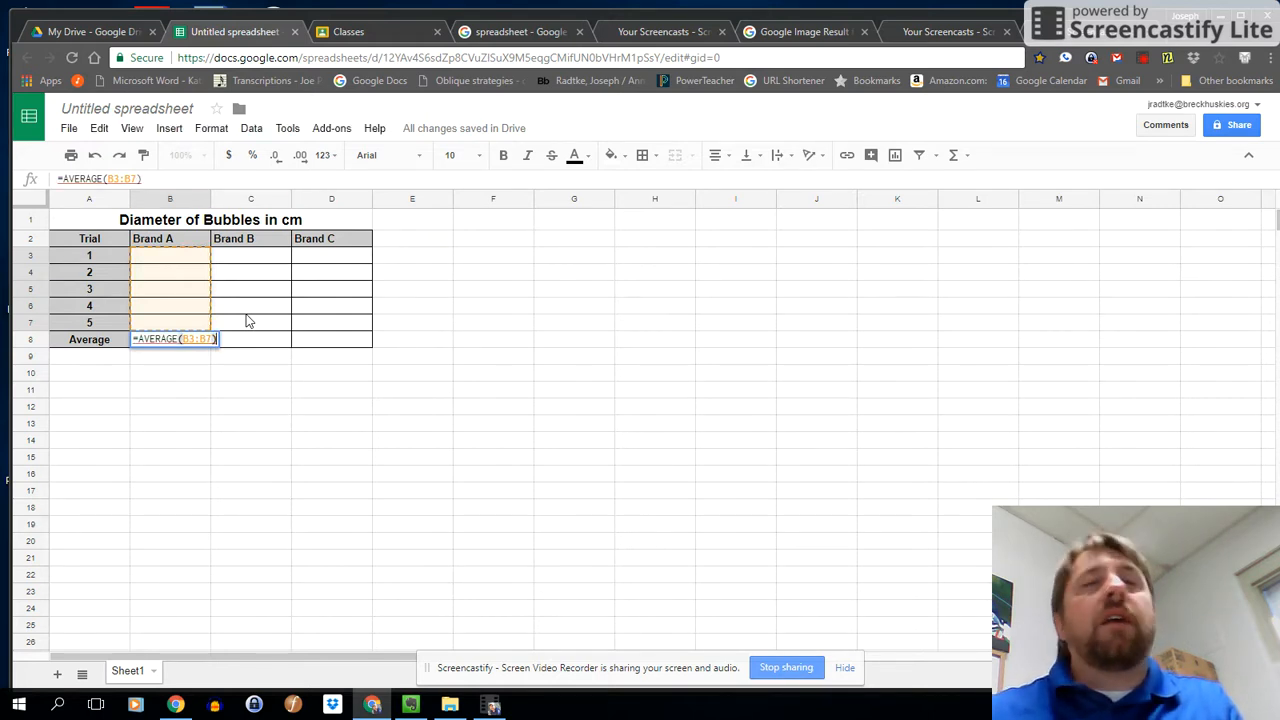
key(Return)
mouse_move(186, 345)
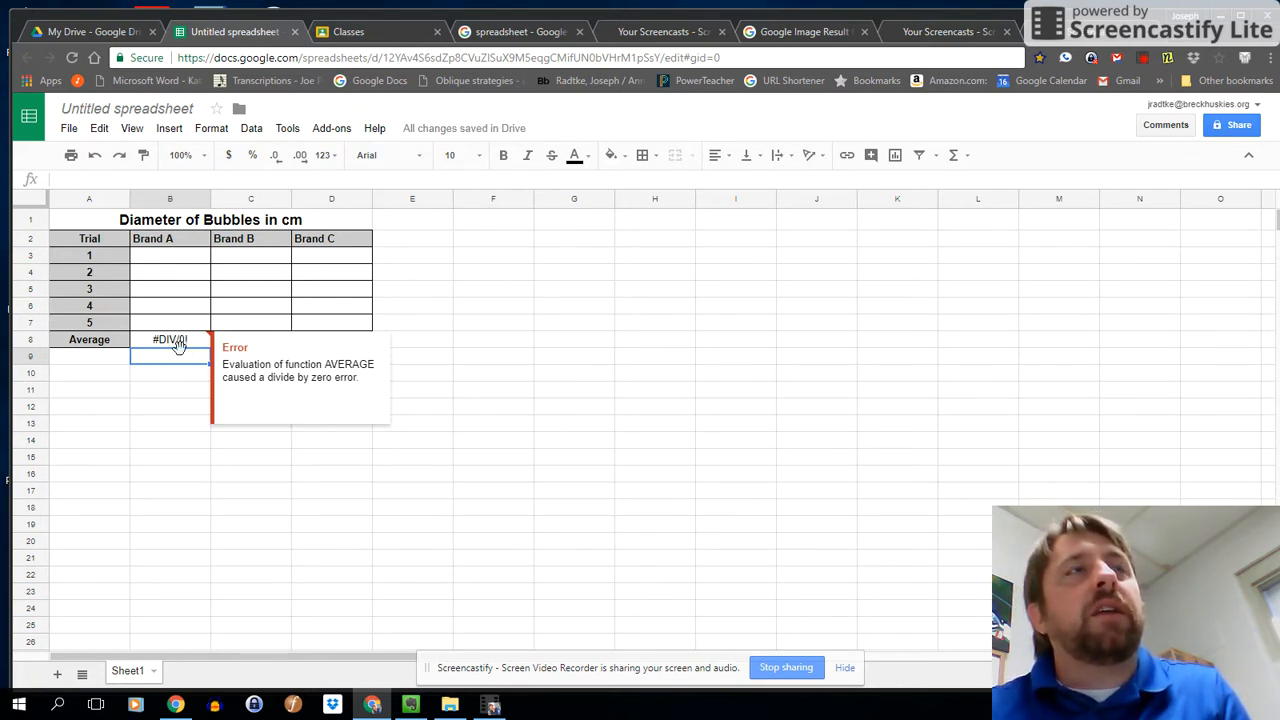
Enter the Brand A diameters 12, 4, 2, 6 and 7 for trials 1 to 5.
click(170, 258)
text(12)
key(Return)
text(4)
key(Return)
text(2)
key(Return)
text(6)
key(Return)
text(7)
key(Return)
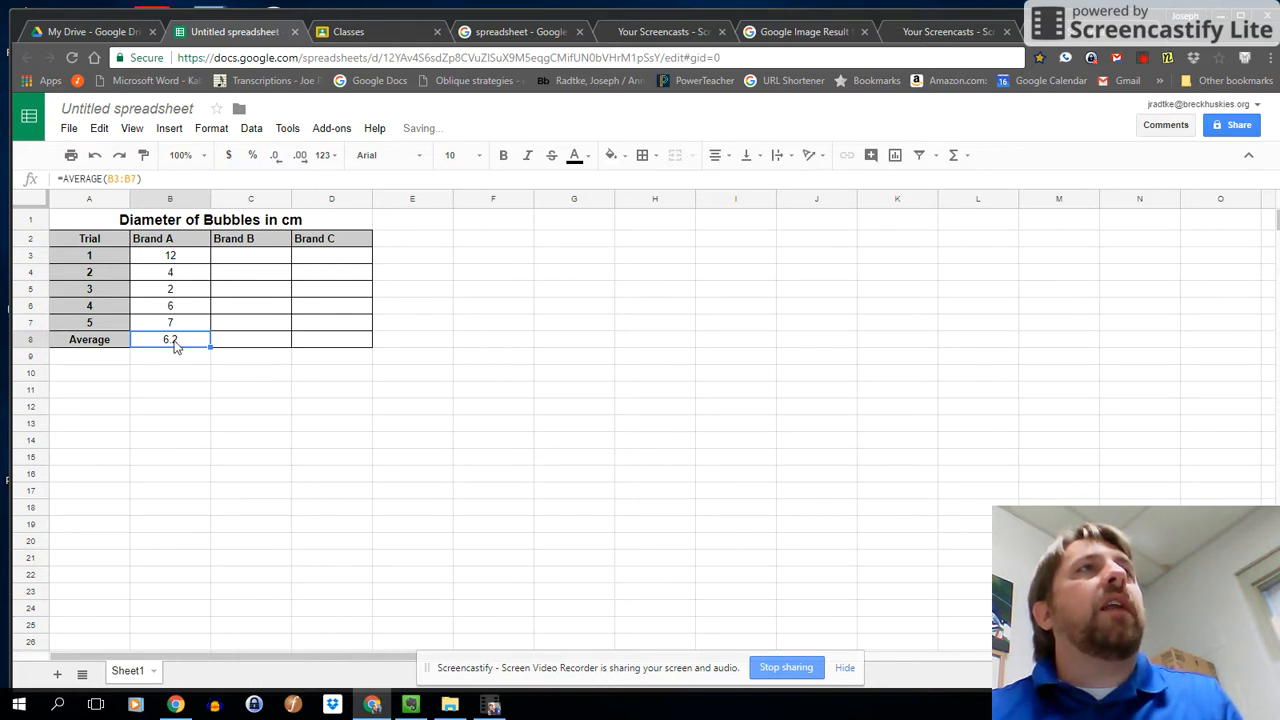
Fill the average formula from B8 across to the Brand B and Brand C cells, C8 and D8.
click(237, 343)
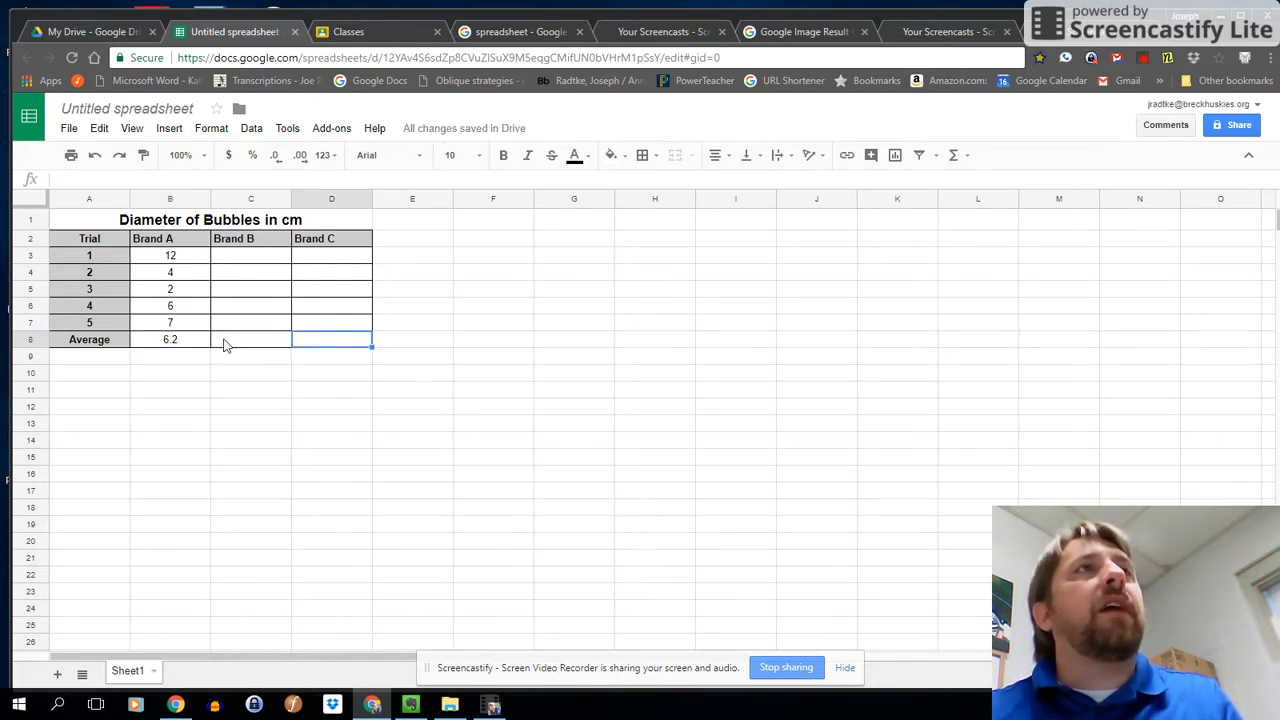
click(178, 343)
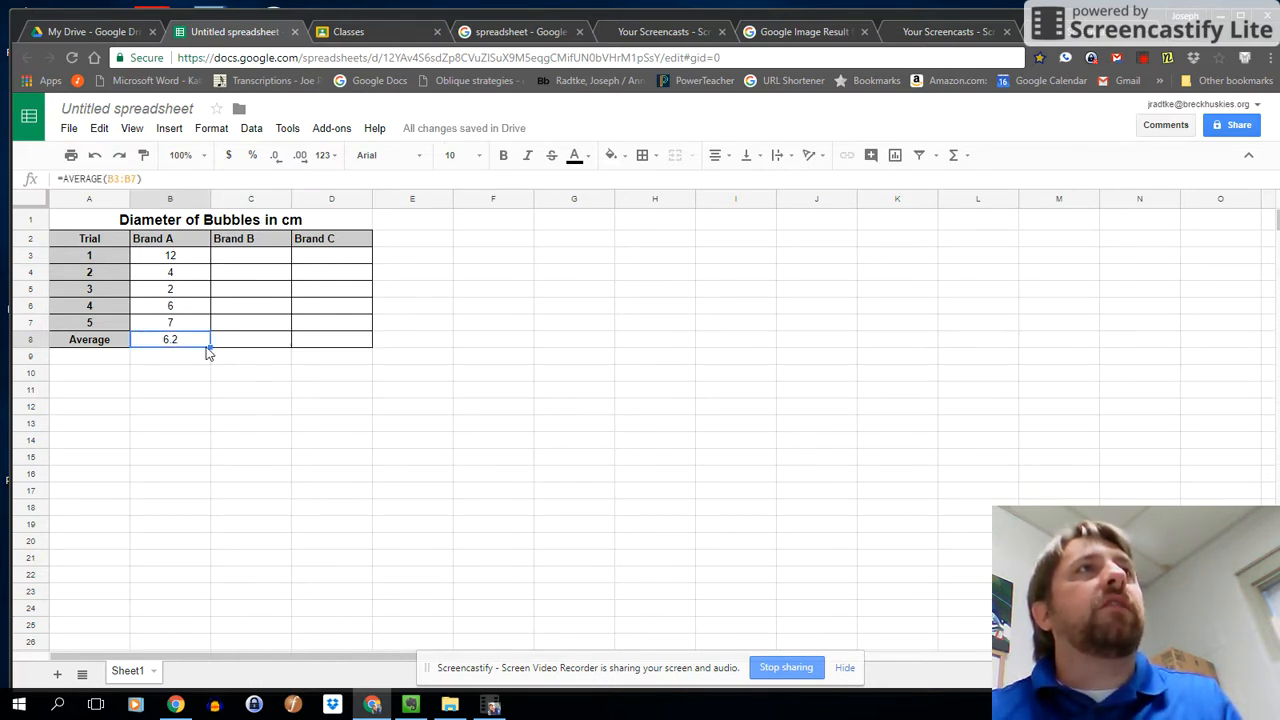
drag(210, 346, 347, 342)
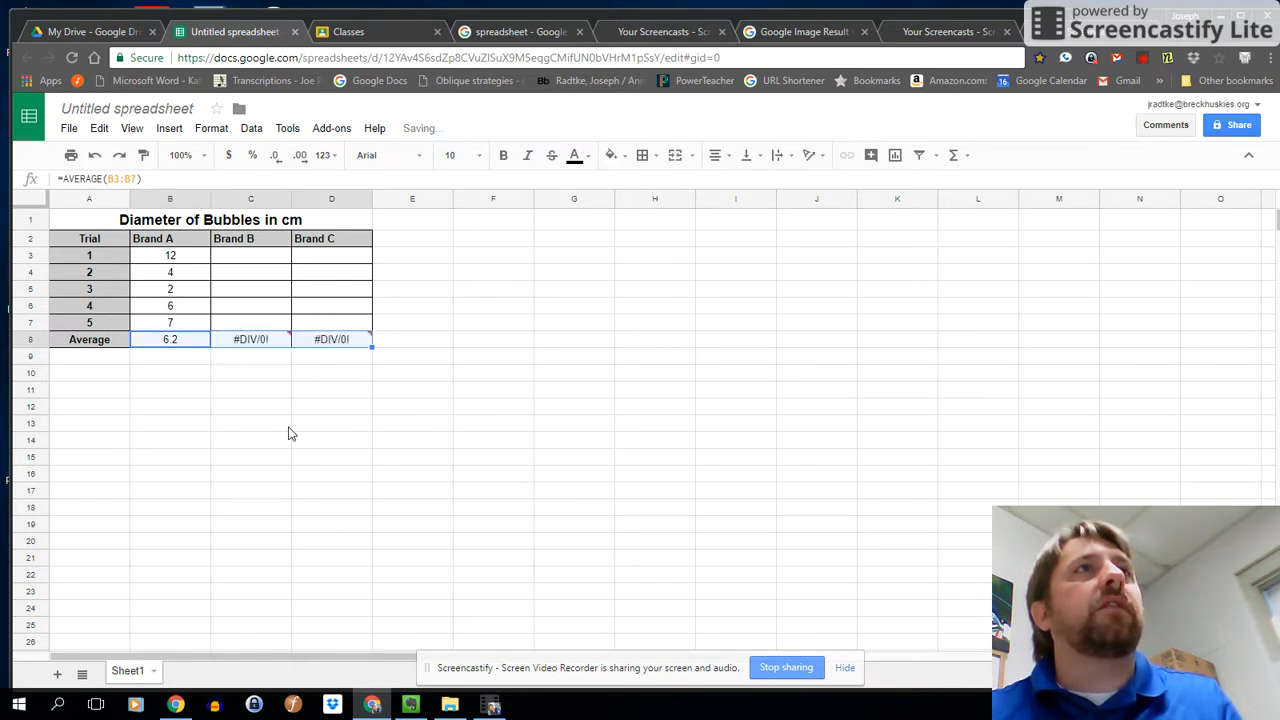
Check the cell ranges used by the copied average formulas in C8 and D8.
click(238, 342)
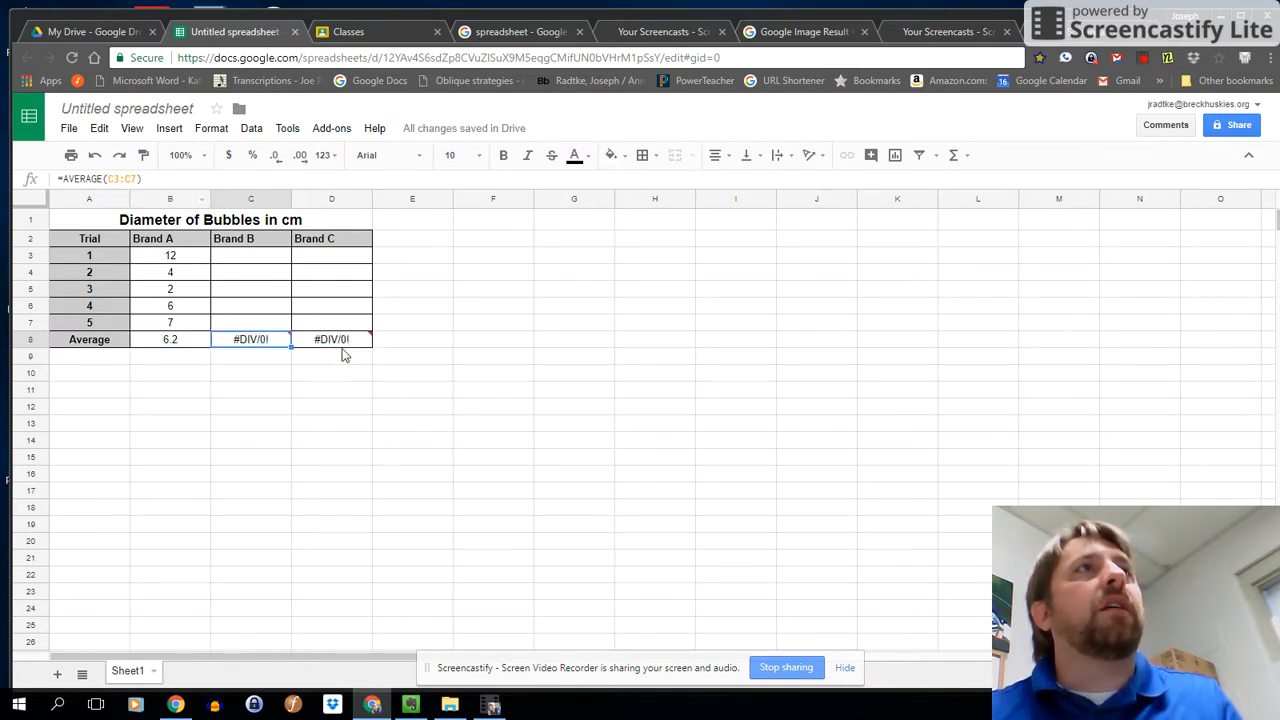
click(340, 342)
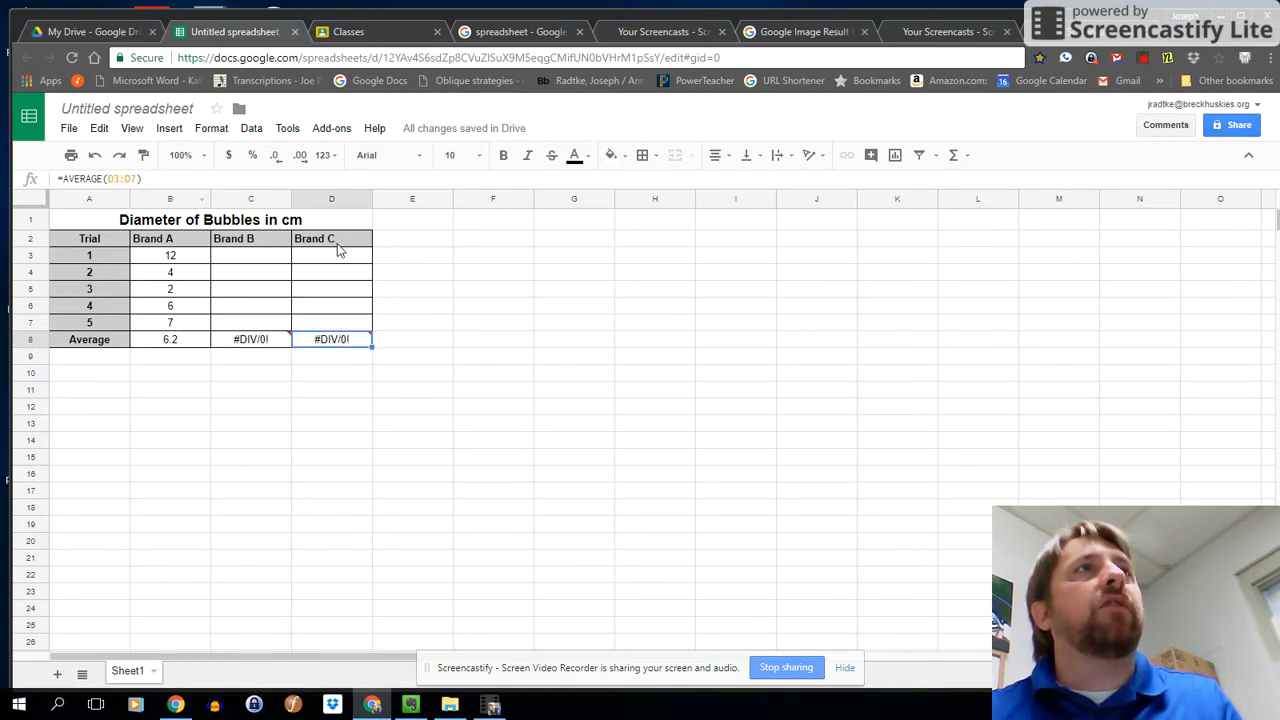
click(245, 343)
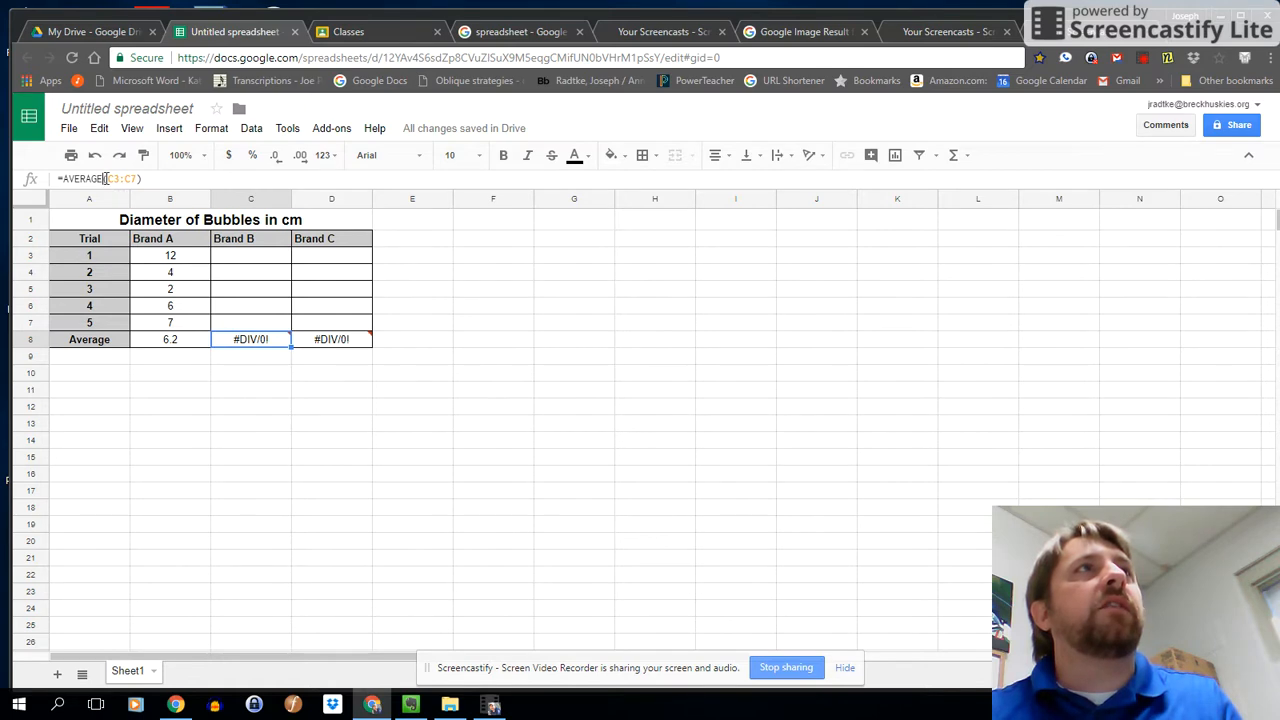
click(105, 178)
click(357, 340)
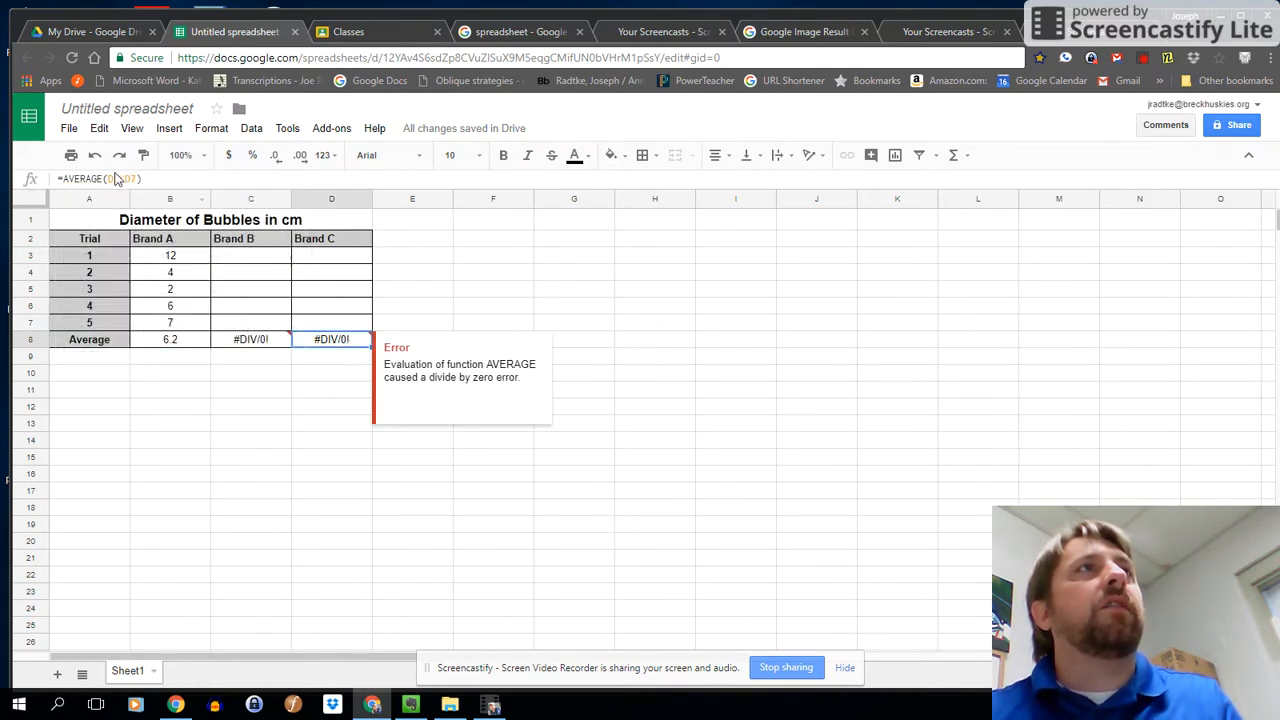
drag(106, 178, 138, 178)
click(368, 376)
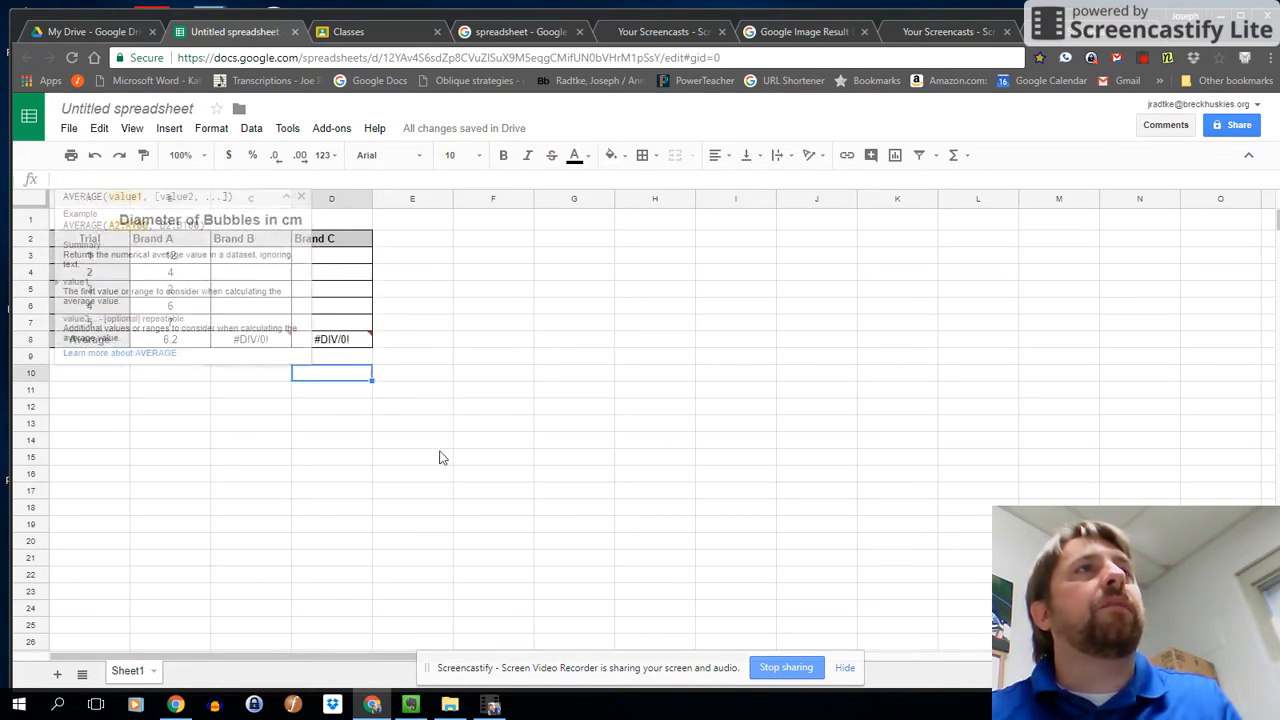
Enter the Brand B diameters 25, 46, 83, 15 and 12 for trials 1 to 5.
click(249, 262)
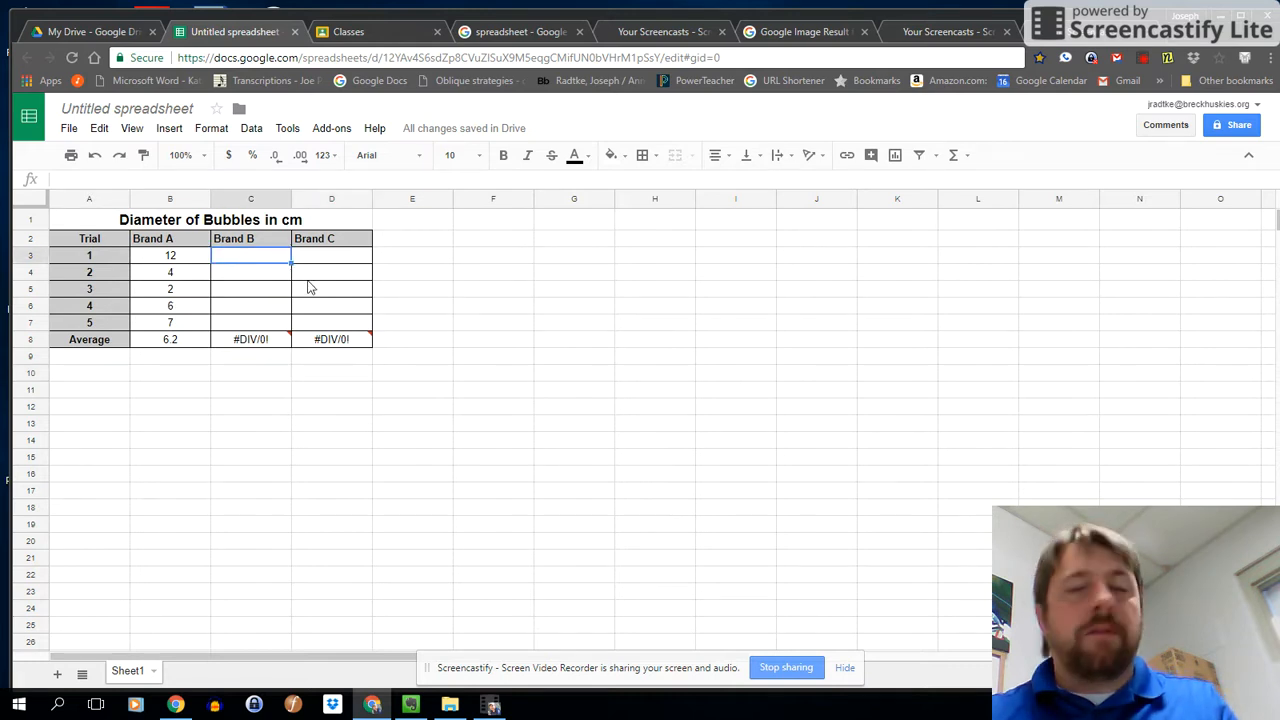
text(25)
key(Return)
text(46)
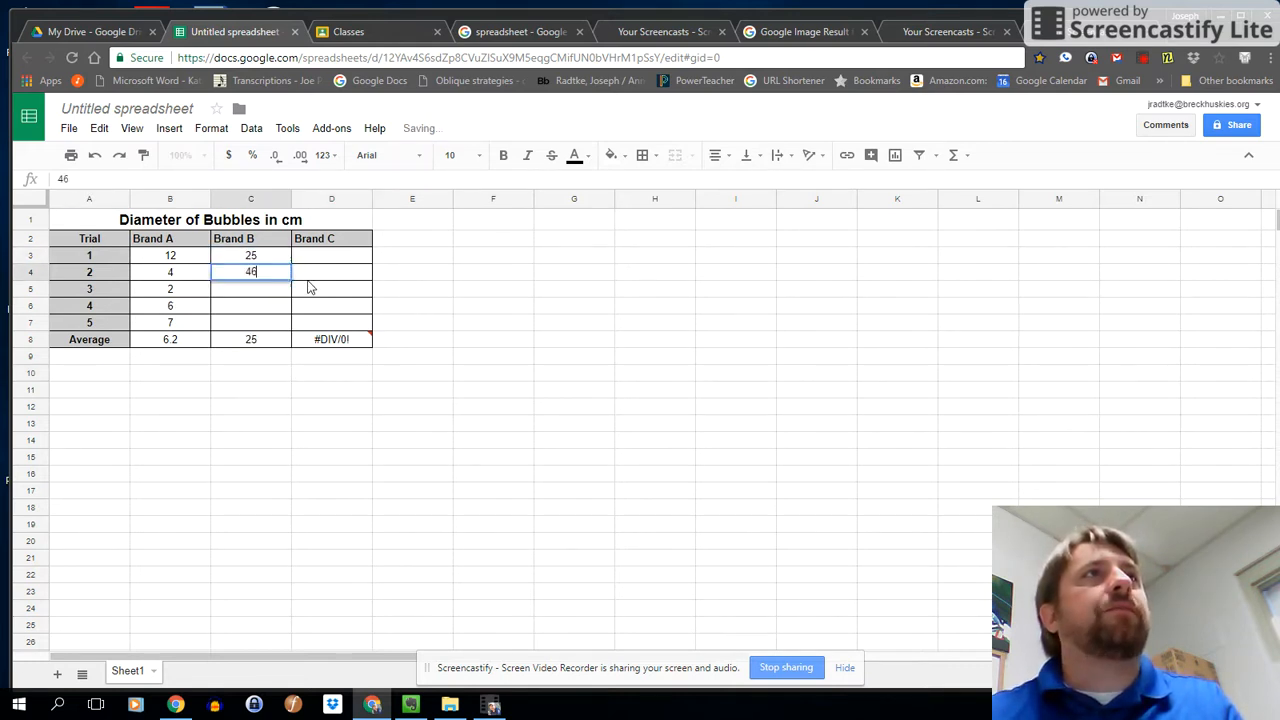
key(Return)
text(83)
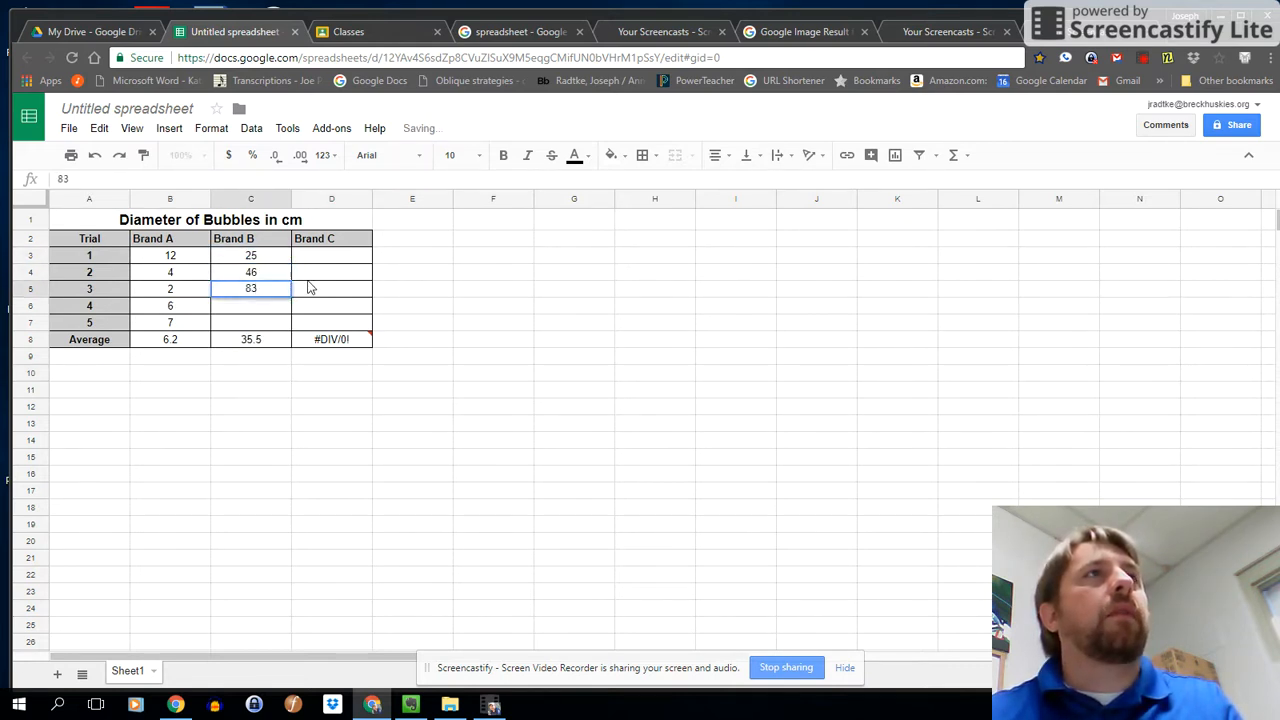
key(Return)
text(15)
key(Return)
text(12)
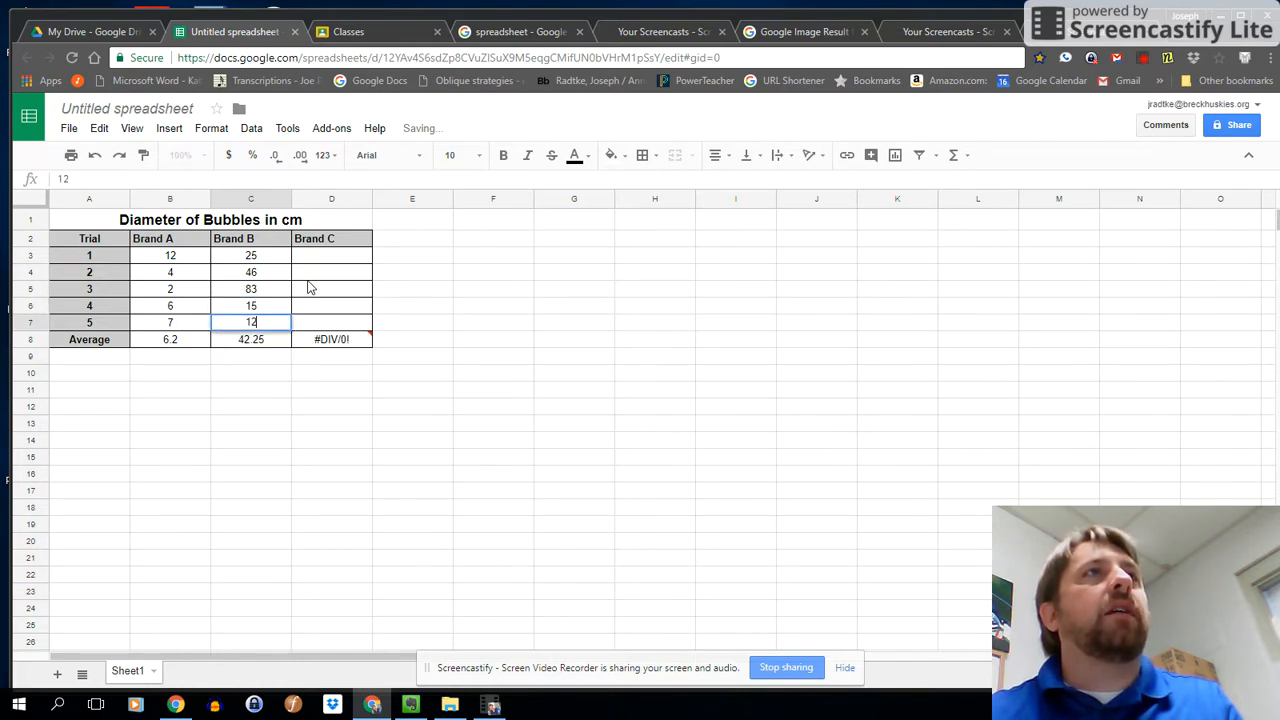
key(Tab)
Enter the Brand C diameters 25, 85, 41, 12 and 45 for trials 1 to 5.
click(351, 262)
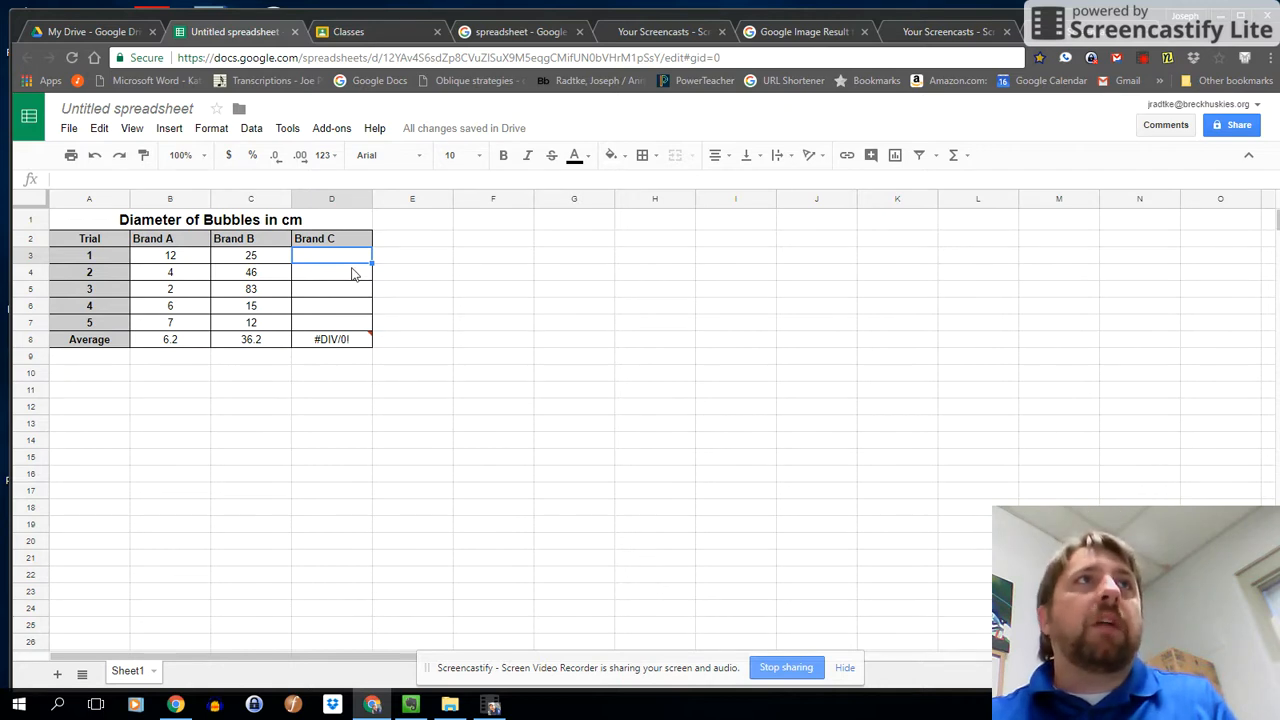
click(352, 273)
click(333, 257)
text(25)
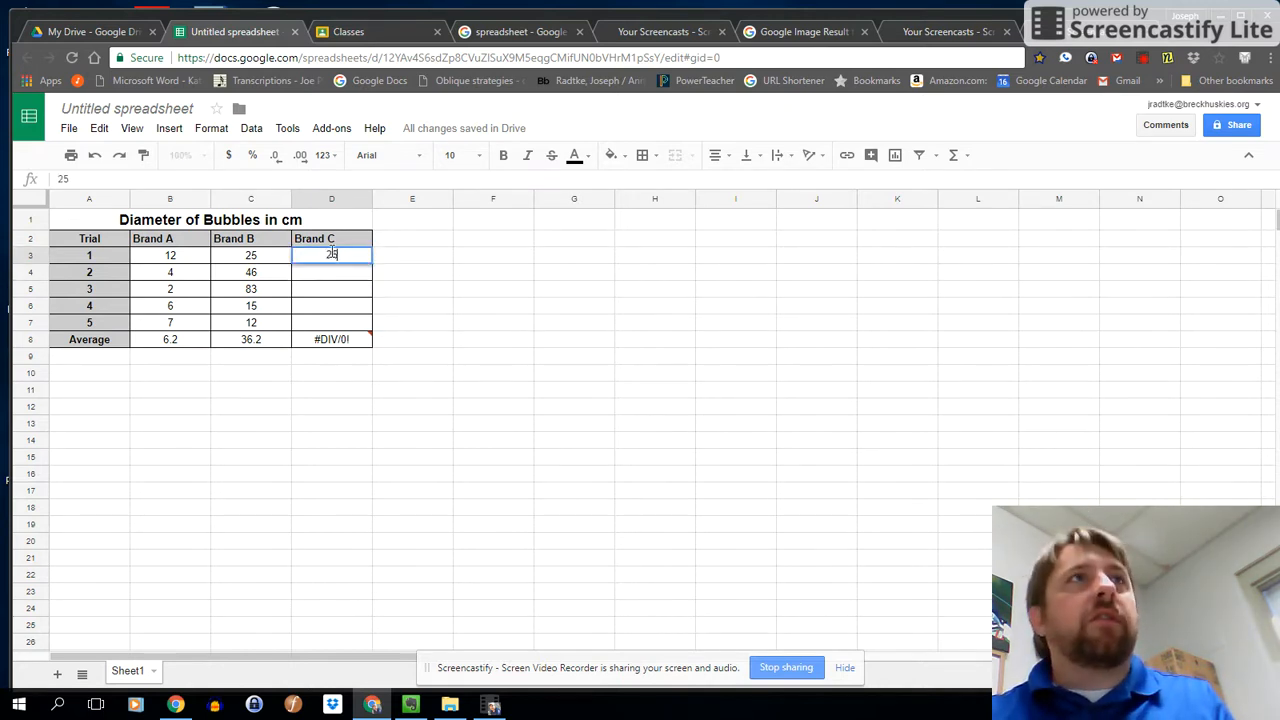
key(Return)
text(85)
key(Return)
text(41)
key(Return)
text(12)
key(Return)
text(45)
click(278, 337)
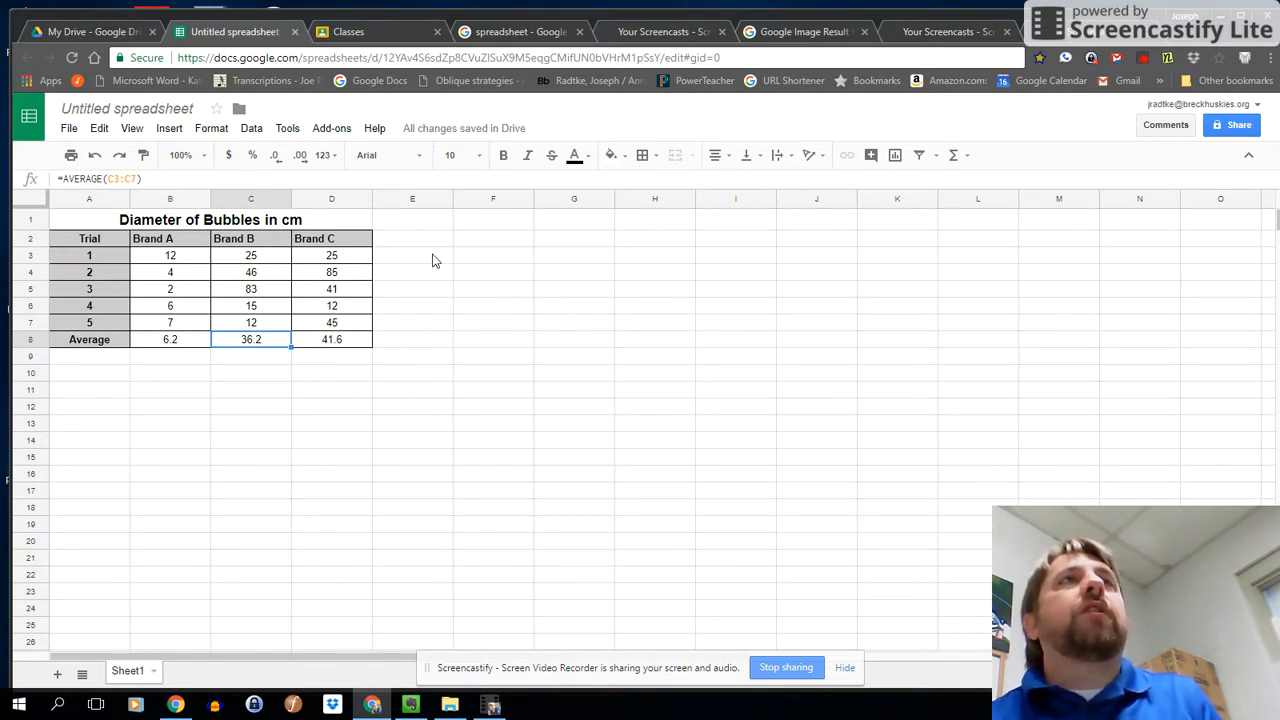
Insert a column chart of the Average row A8:D8, shrink it and place it beside the table in columns E to I.
drag(95, 341, 356, 342)
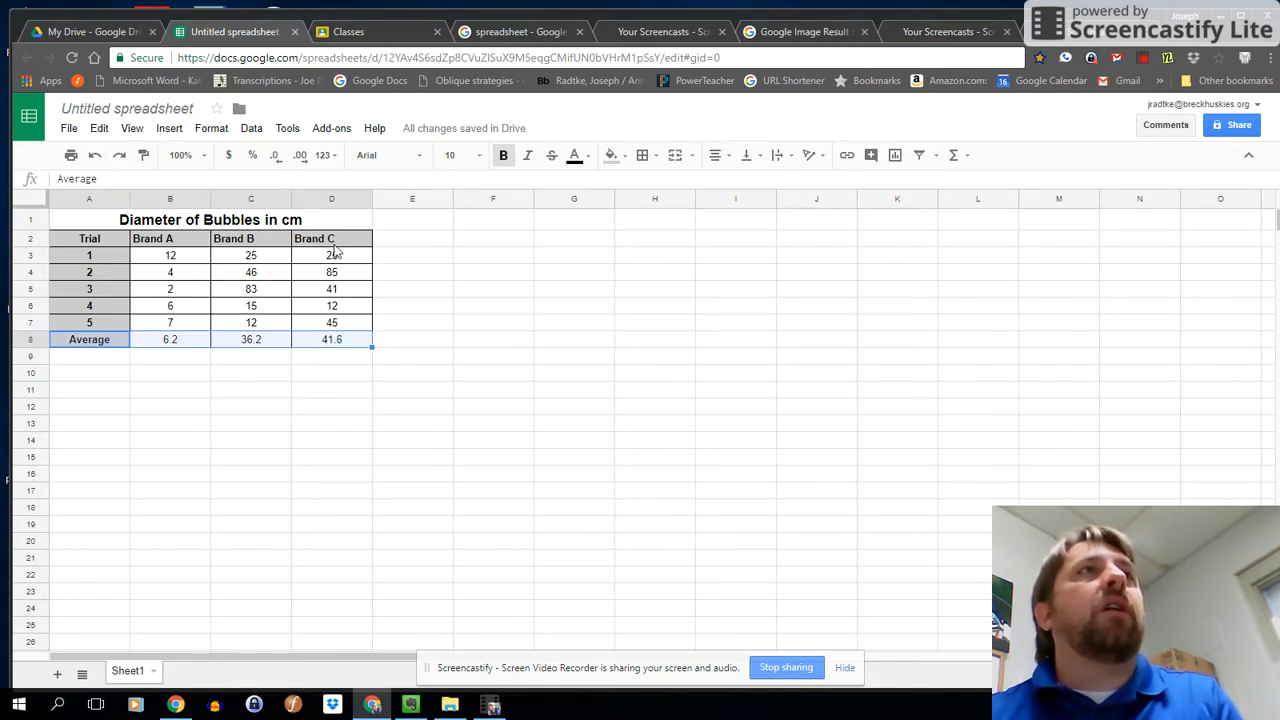
click(168, 130)
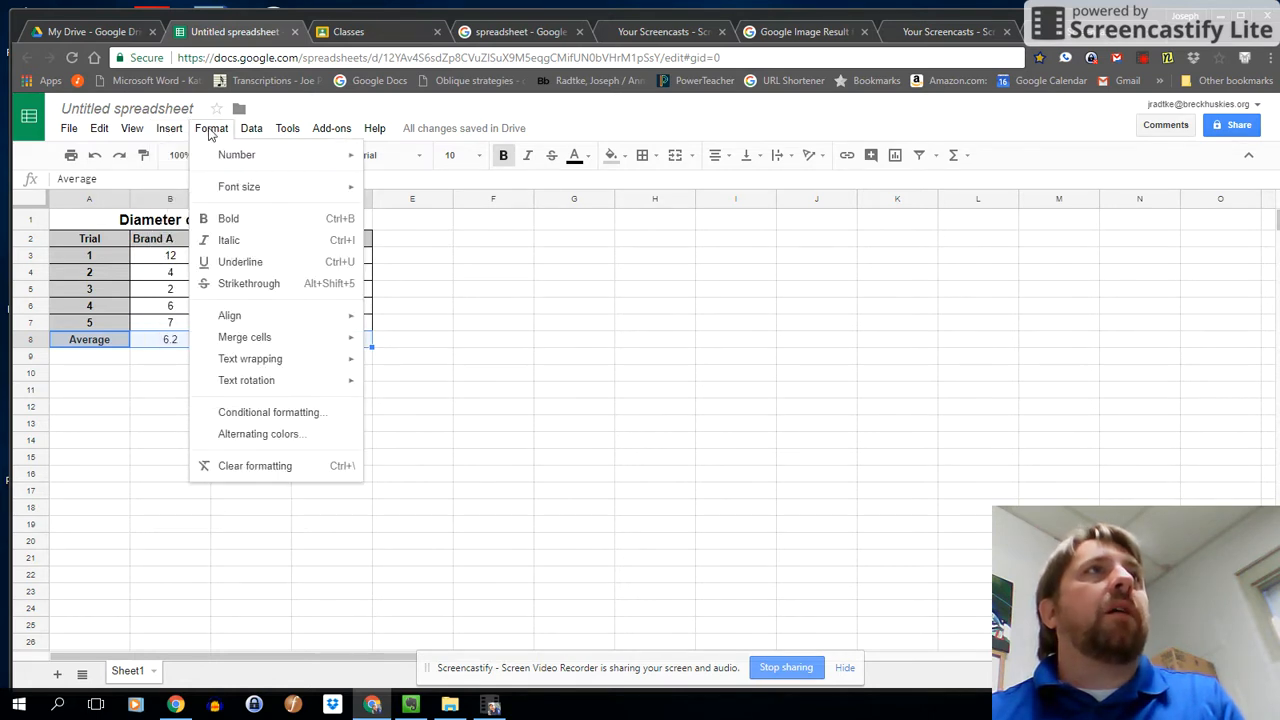
click(206, 423)
drag(485, 426, 577, 374)
drag(871, 216, 749, 294)
drag(586, 449, 594, 377)
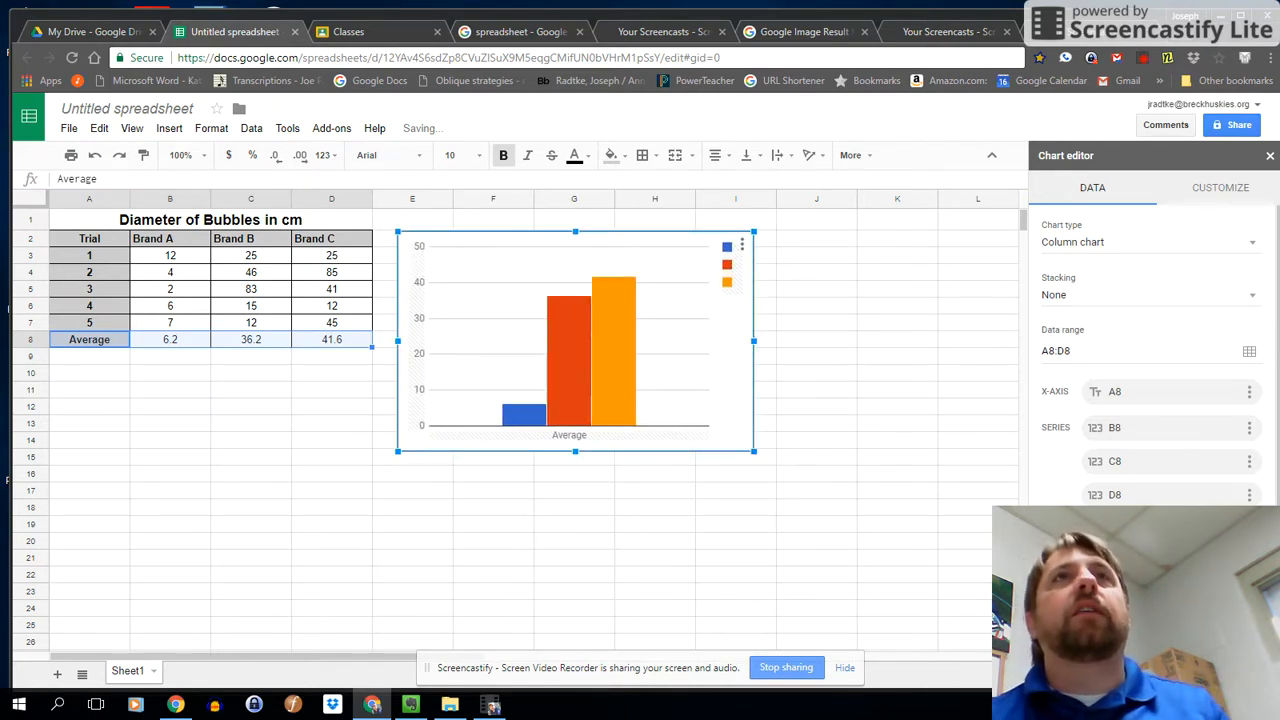
Set the chart title to "Average Bubble Size/Brand".
click(1208, 190)
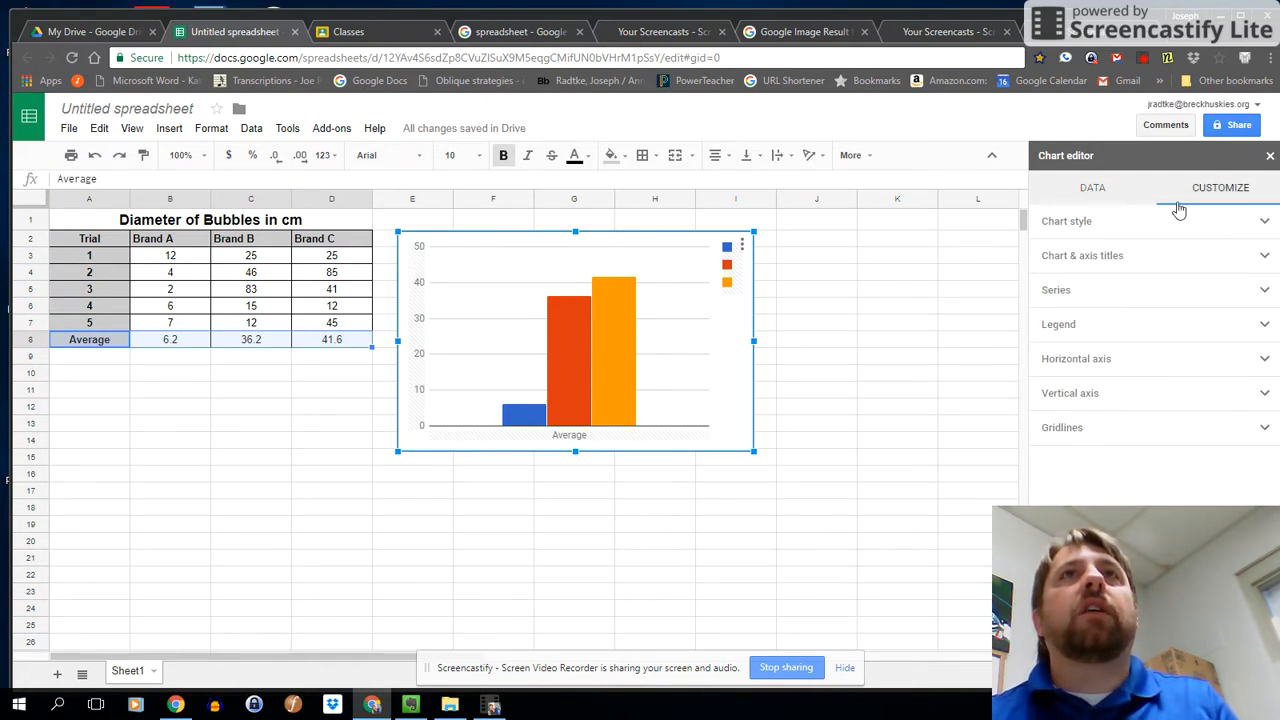
click(1068, 256)
click(1091, 328)
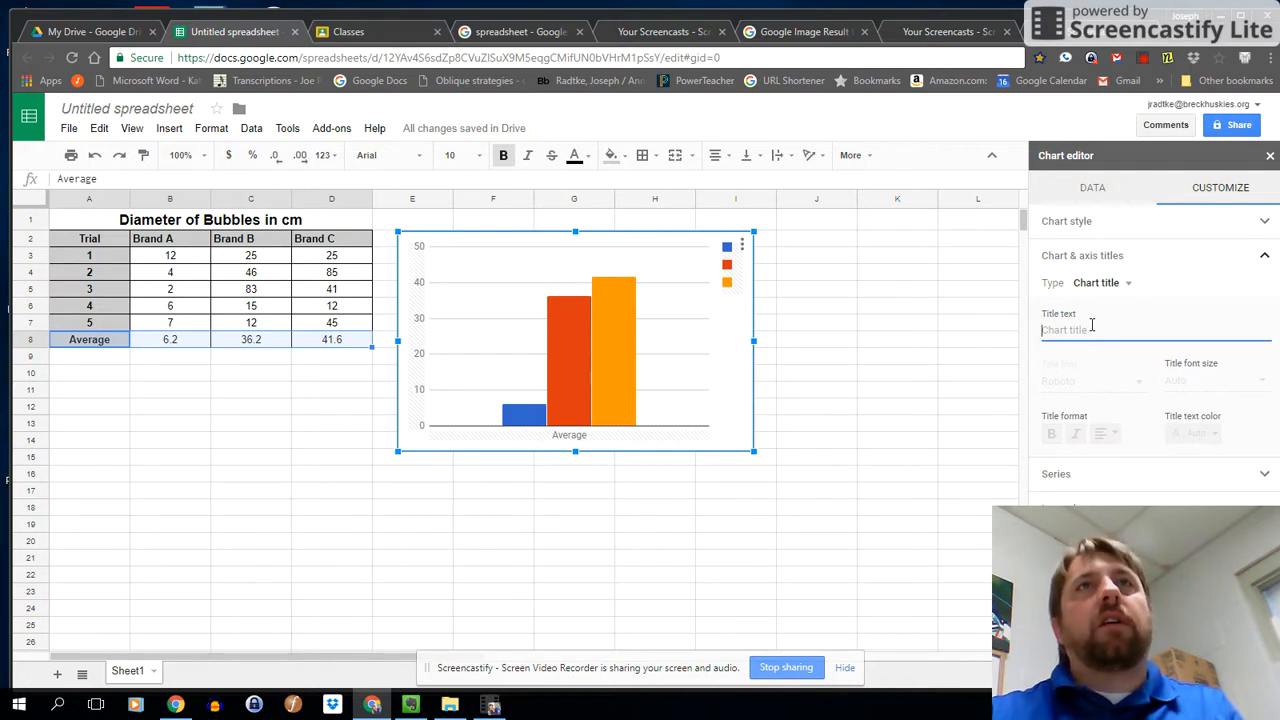
text(Average Bubble Size/)
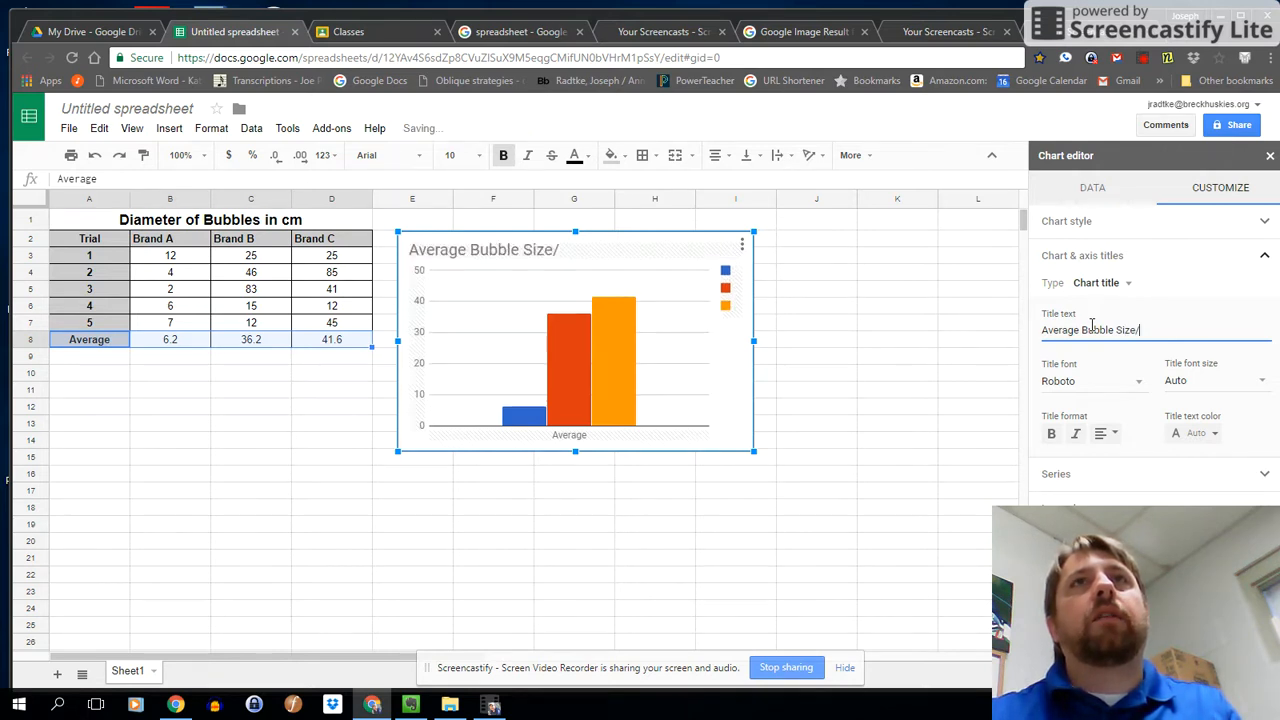
text(and)
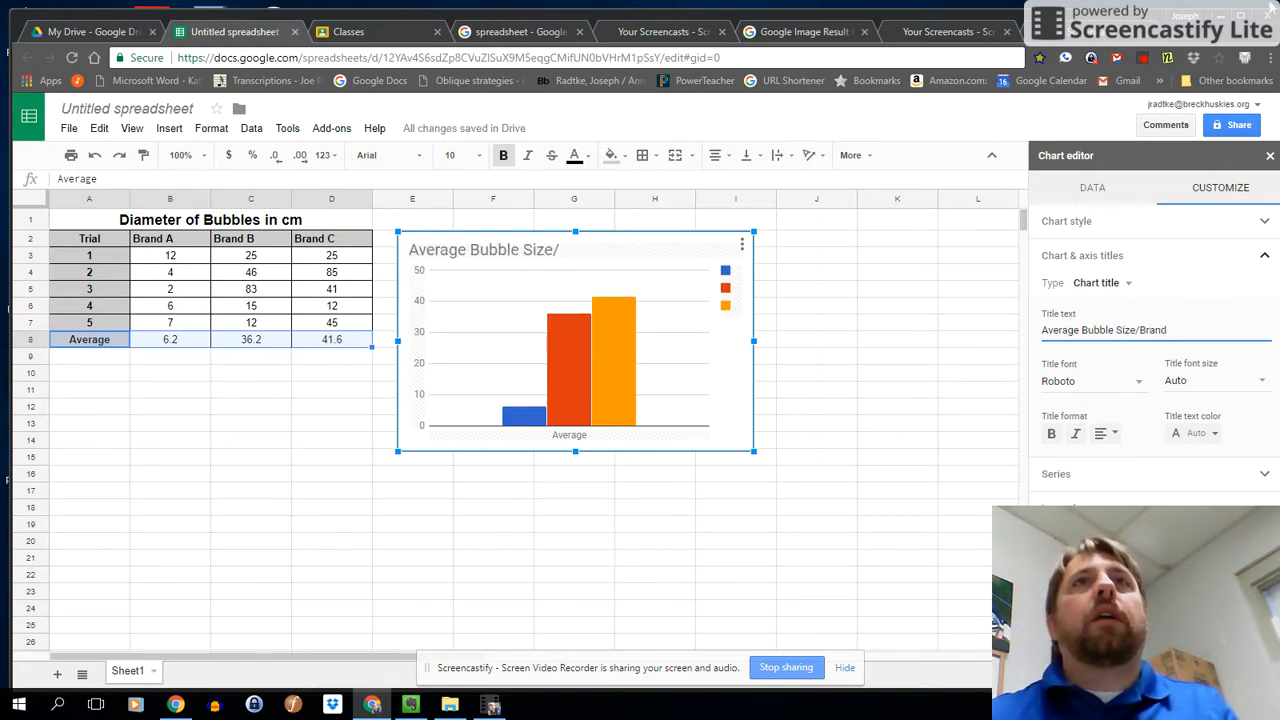
Examine the chart's legend settings and its data range, X-axis and series assignments.
click(740, 325)
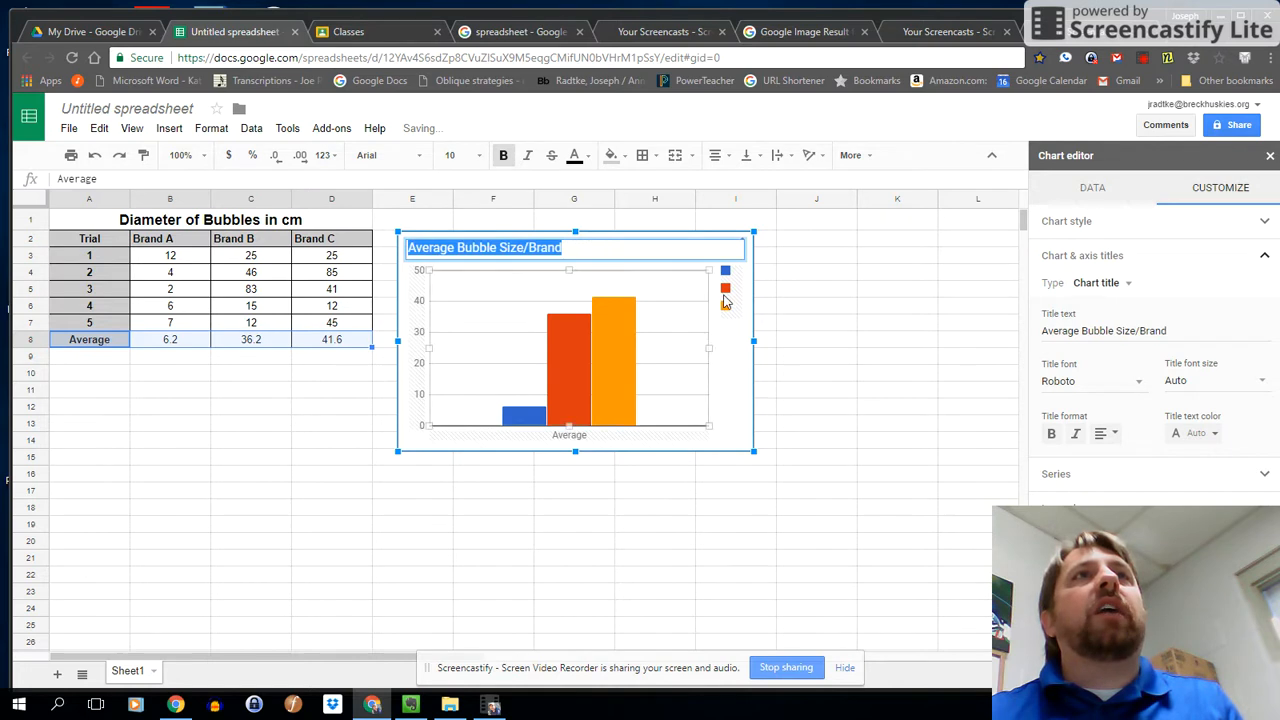
click(731, 318)
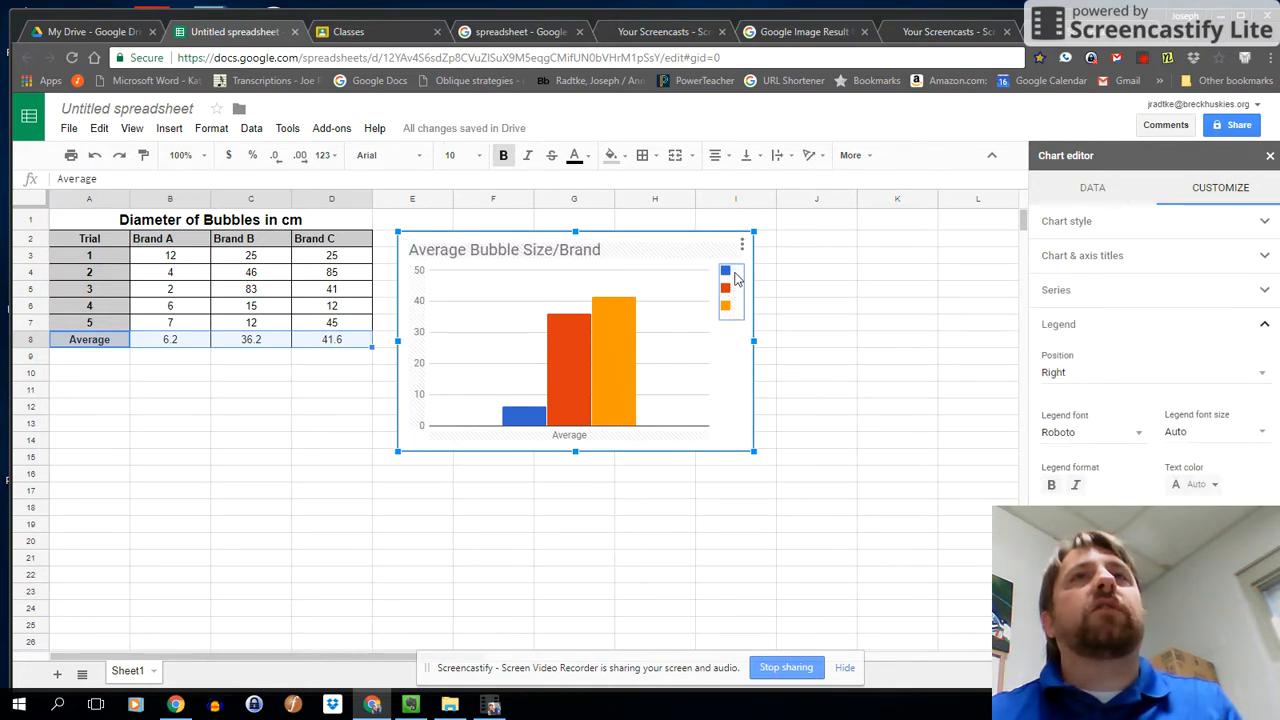
click(1091, 190)
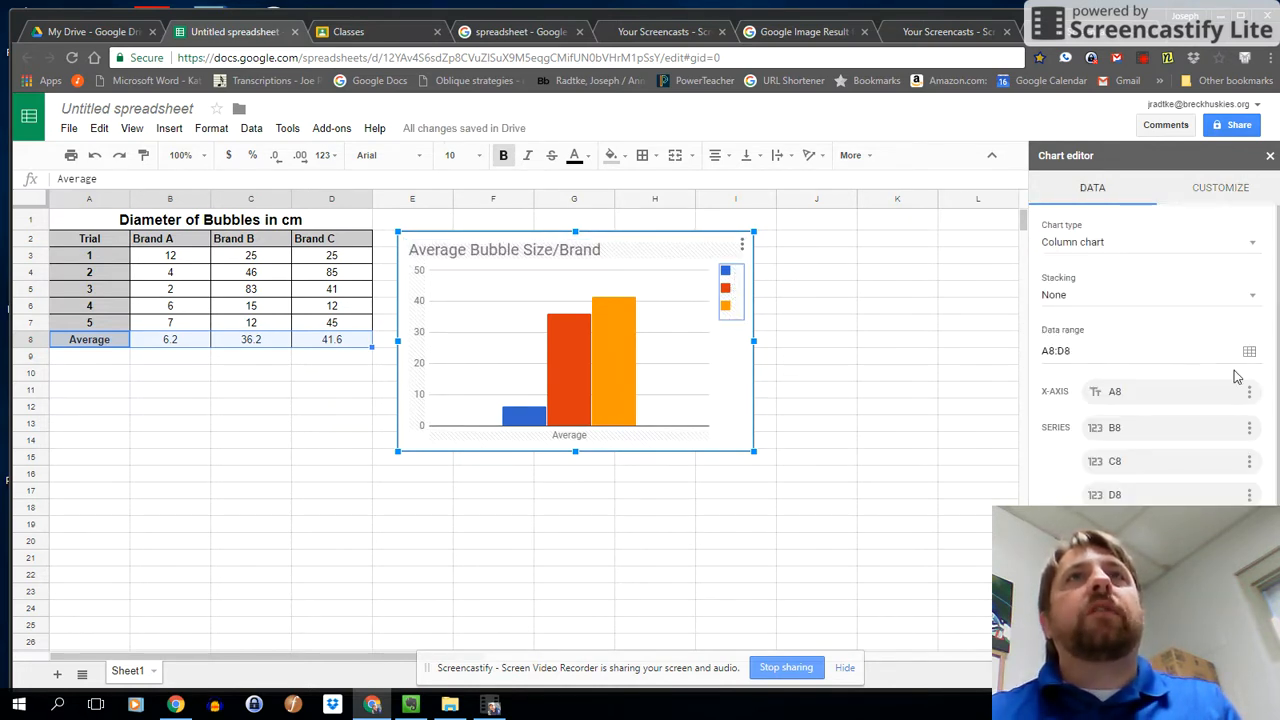
scroll(1235, 400, down, 1)
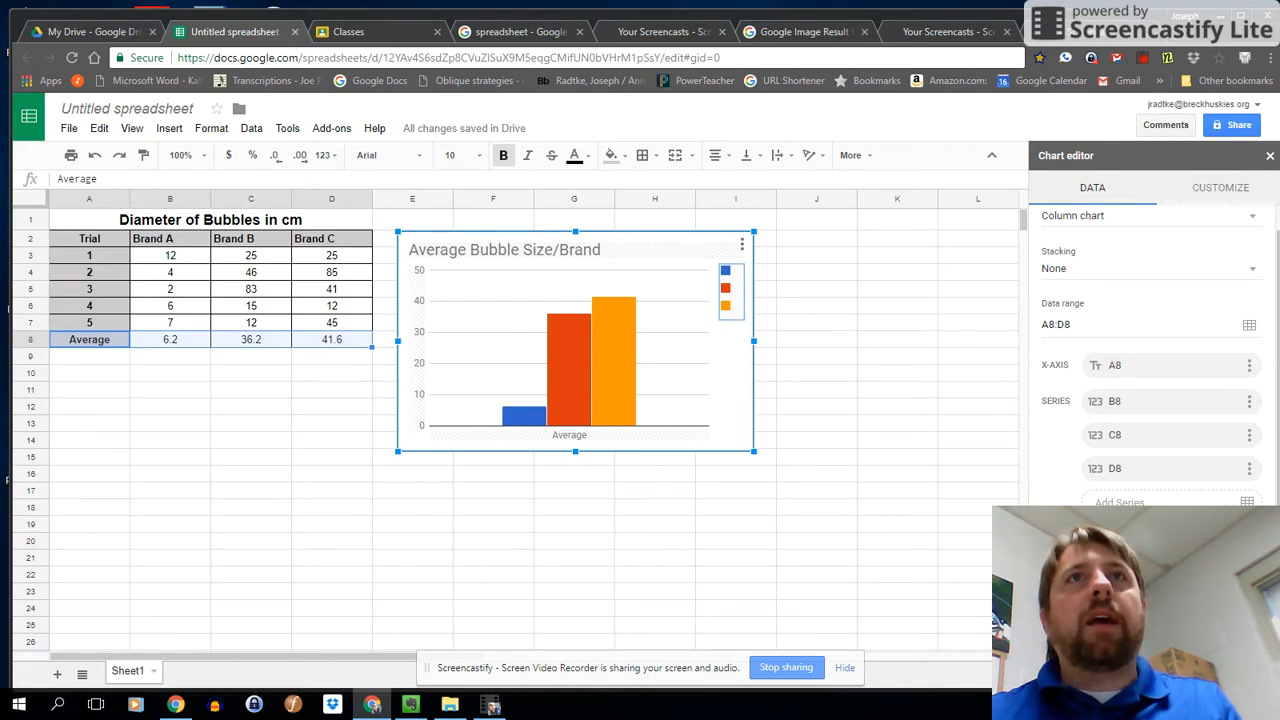
scroll(1160, 355, up, 1)
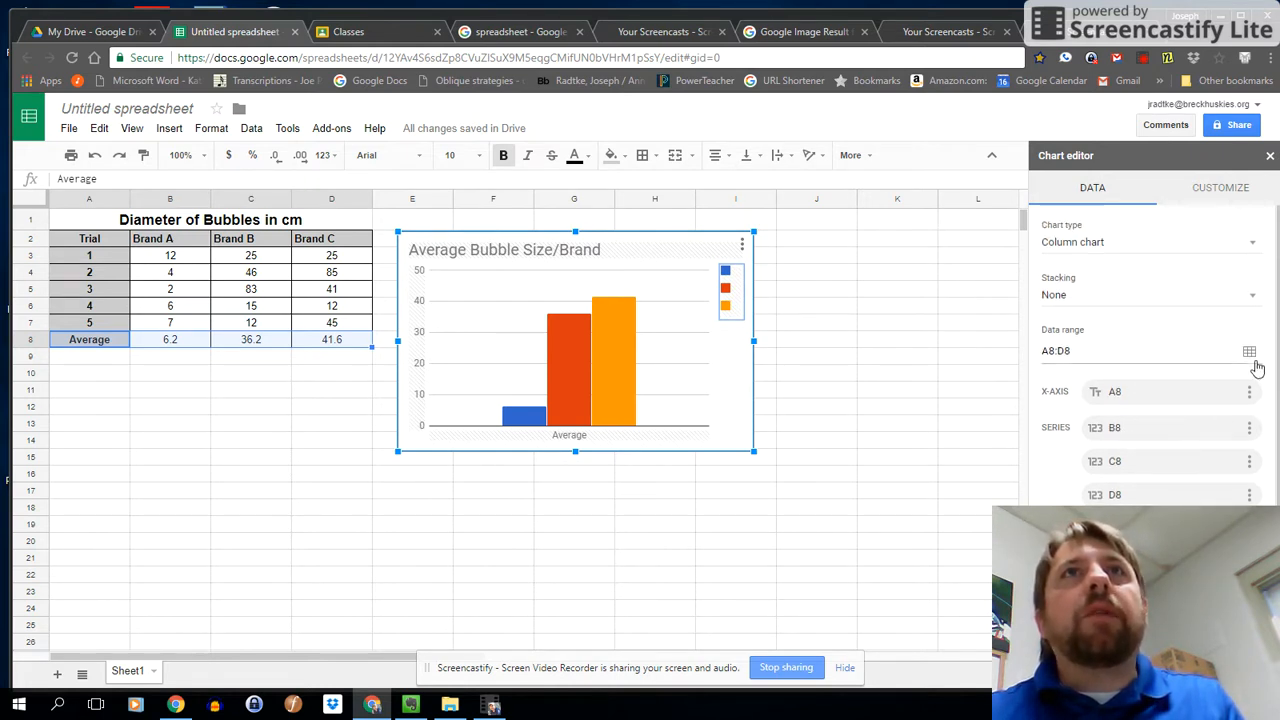
scroll(1180, 293, down, 1)
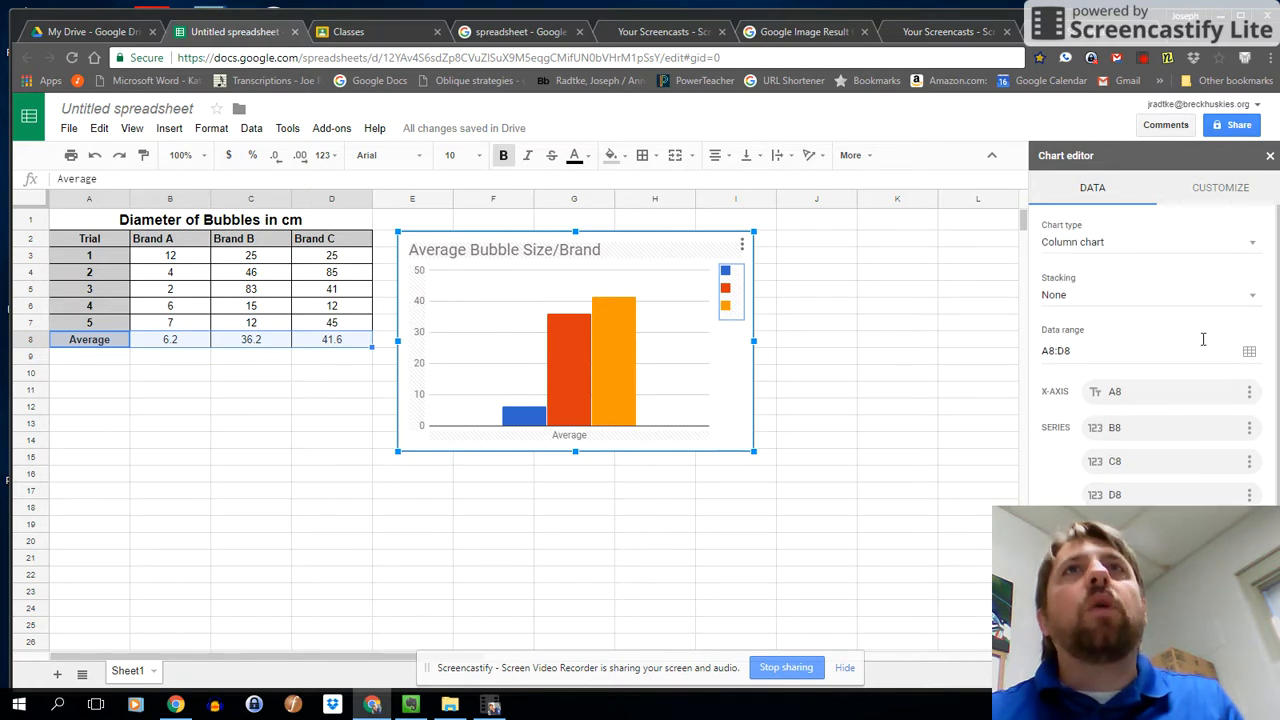
scroll(1180, 293, down, 1)
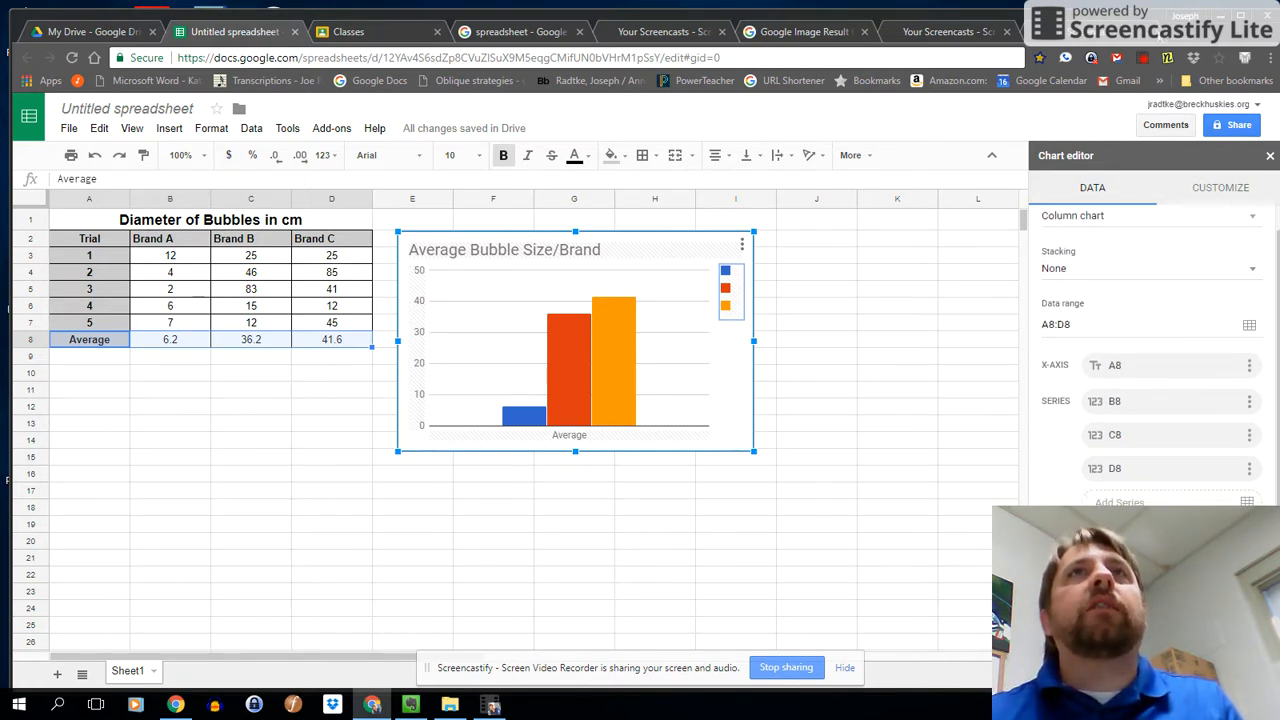
click(1143, 58)
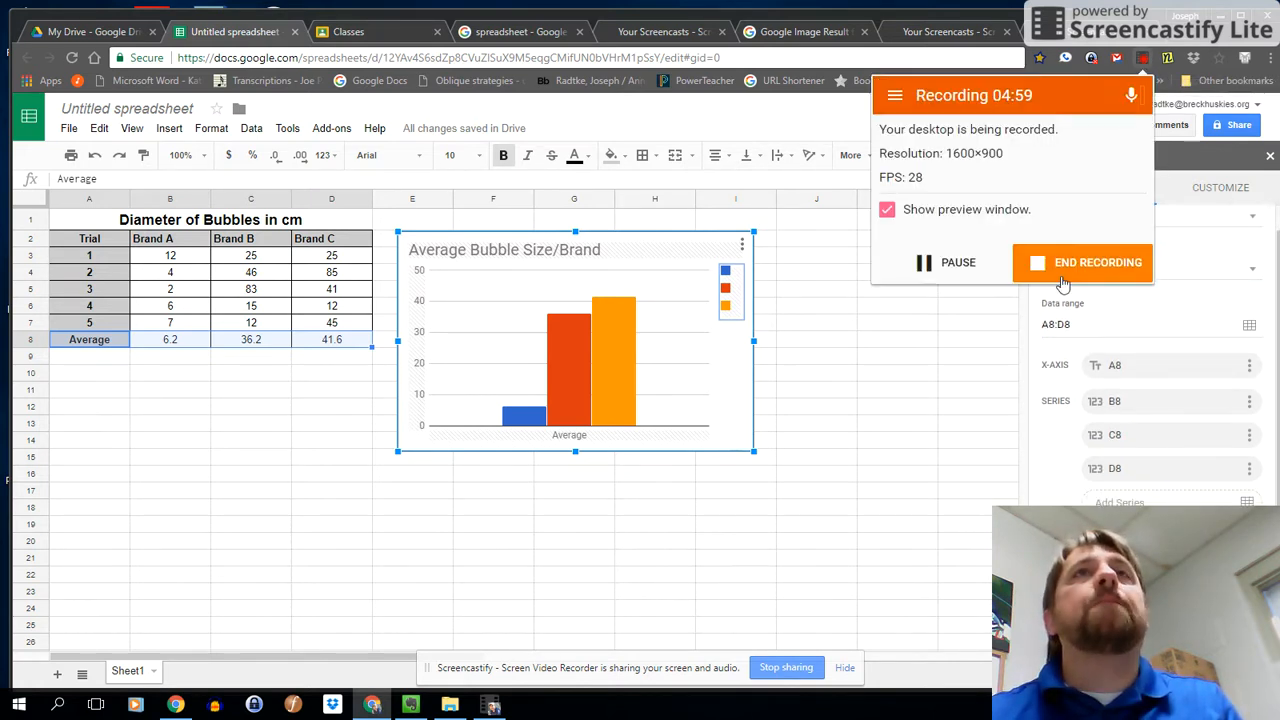
click(930, 262)
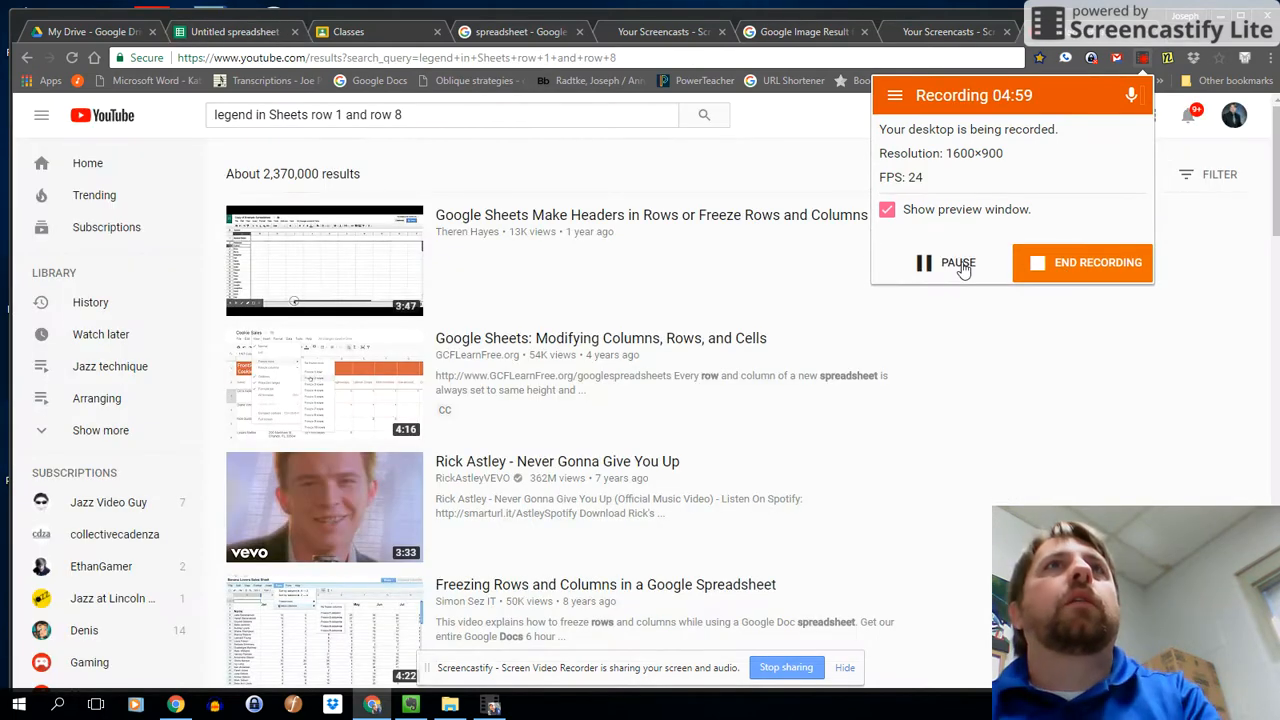
click(185, 30)
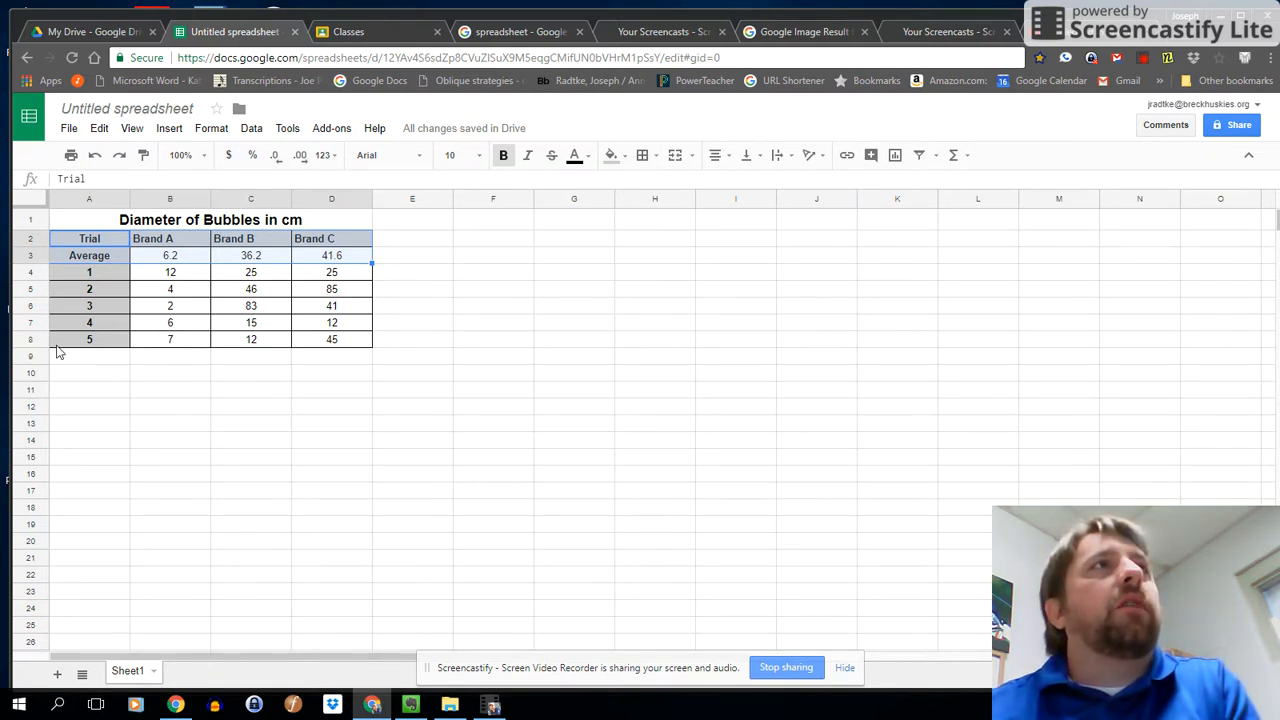
Undo the Average row's move so it sits below trial 5 again, leaving no chart on the sheet.
mouse_move(30, 257)
mouse_down()
mouse_move(31, 325)
mouse_move(31, 258)
mouse_move(31, 292)
mouse_move(31, 264)
mouse_move(27, 284)
mouse_move(36, 276)
mouse_up()
key(ctrl+z)
key(ctrl+z)
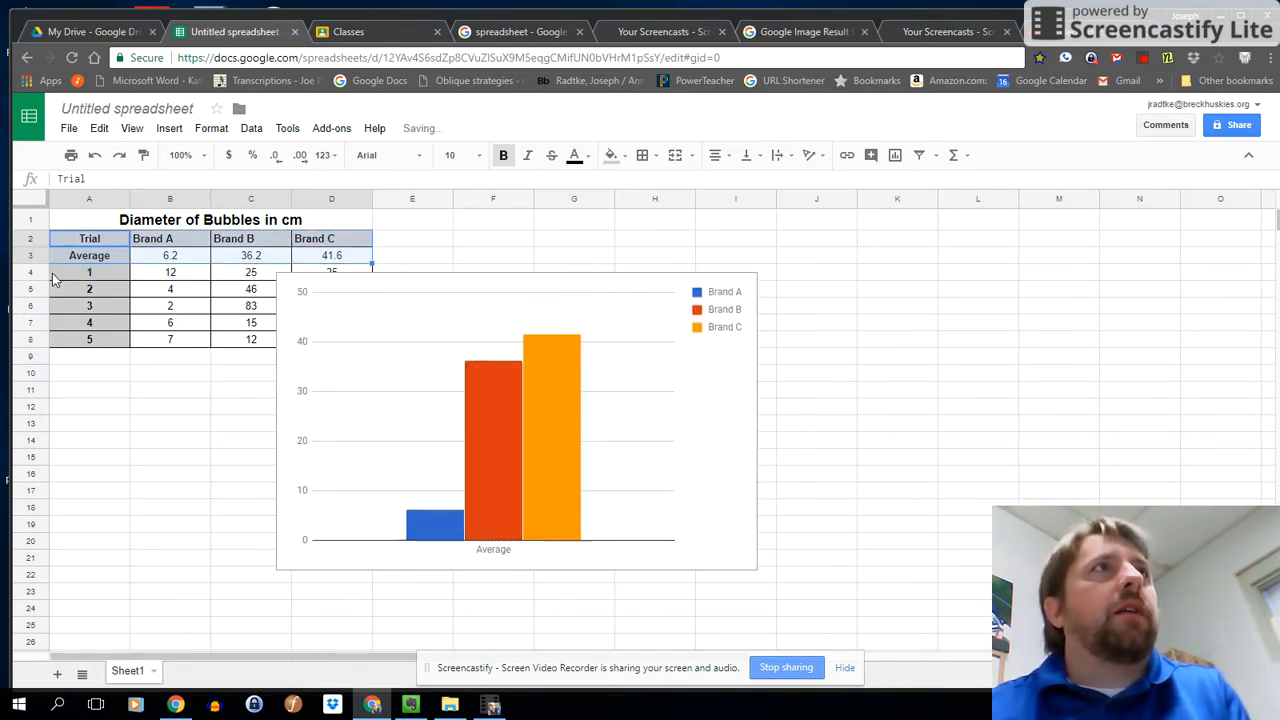
click(404, 330)
key(Delete)
key(ctrl+z)
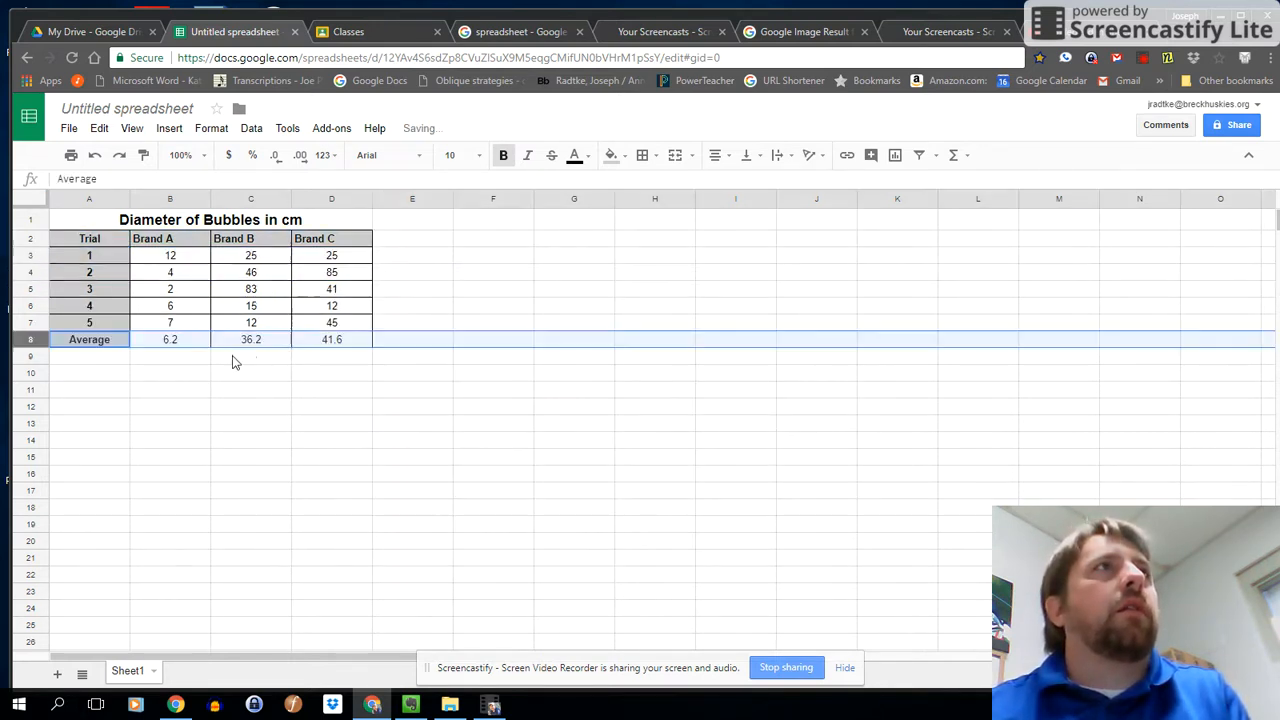
Move the whole Average row from row 8 up to row 3, directly beneath the brand headers.
click(118, 388)
click(92, 344)
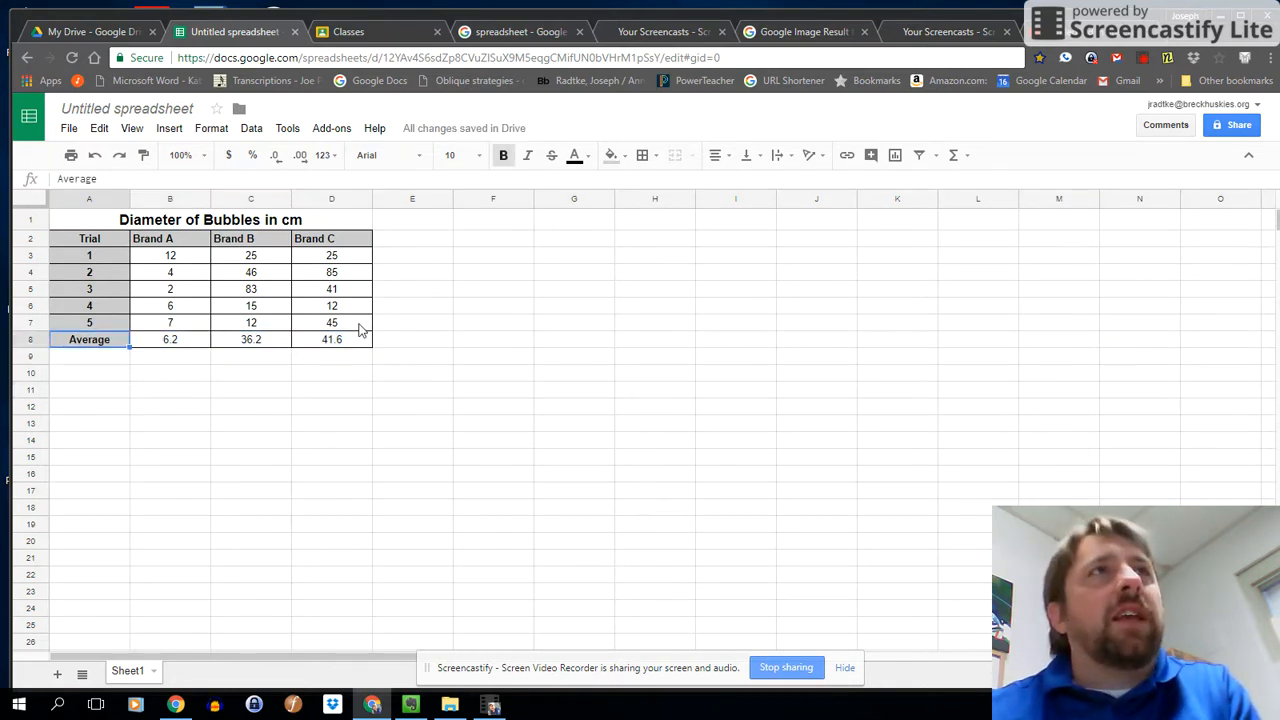
click(30, 339)
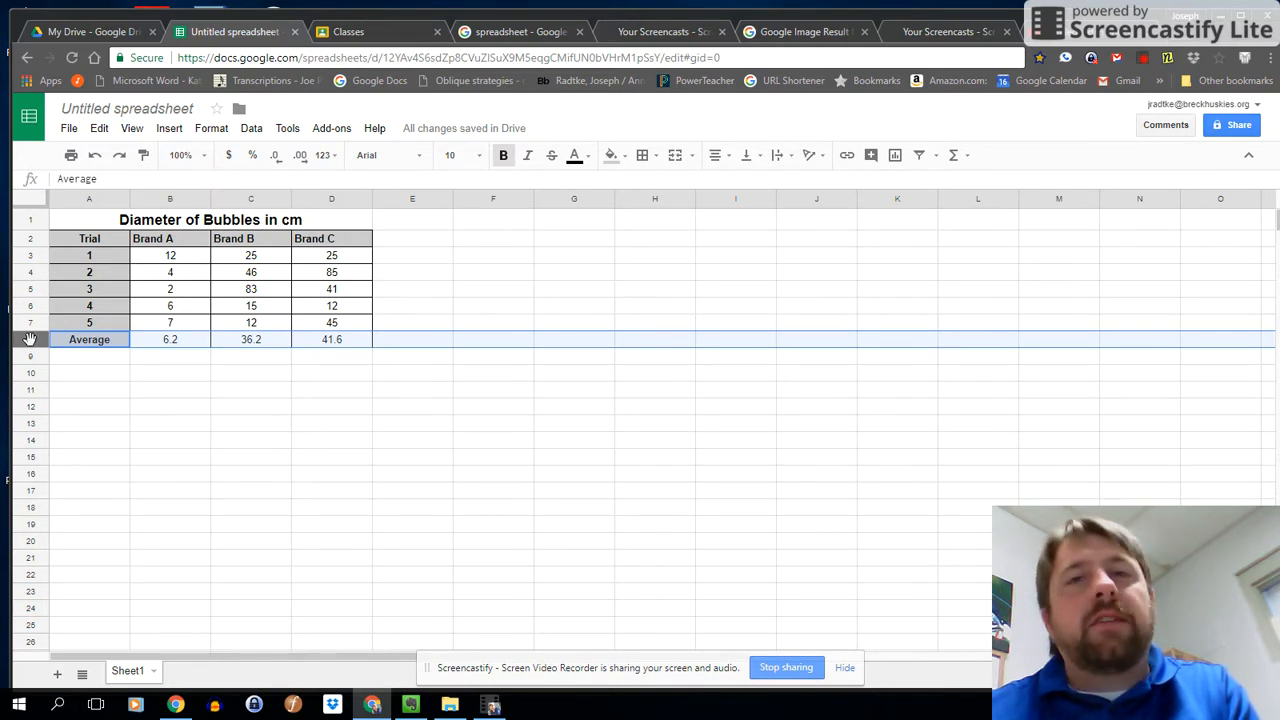
drag(30, 339, 34, 256)
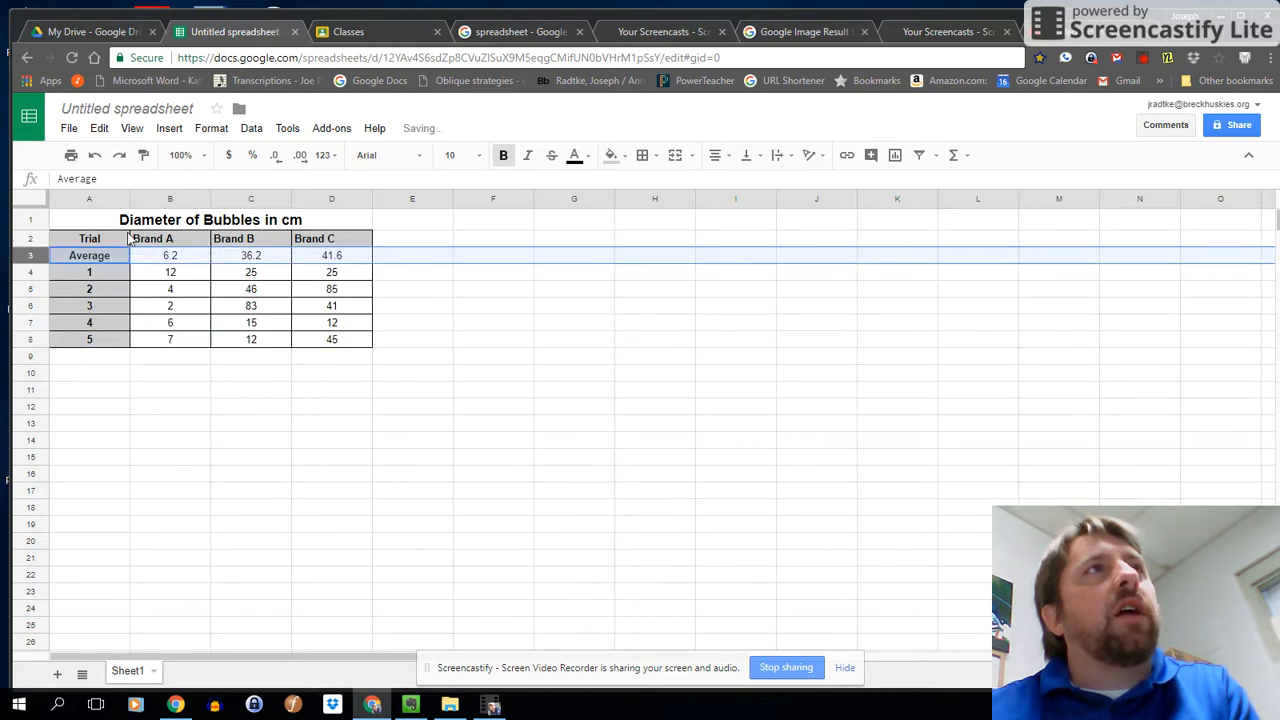
click(100, 272)
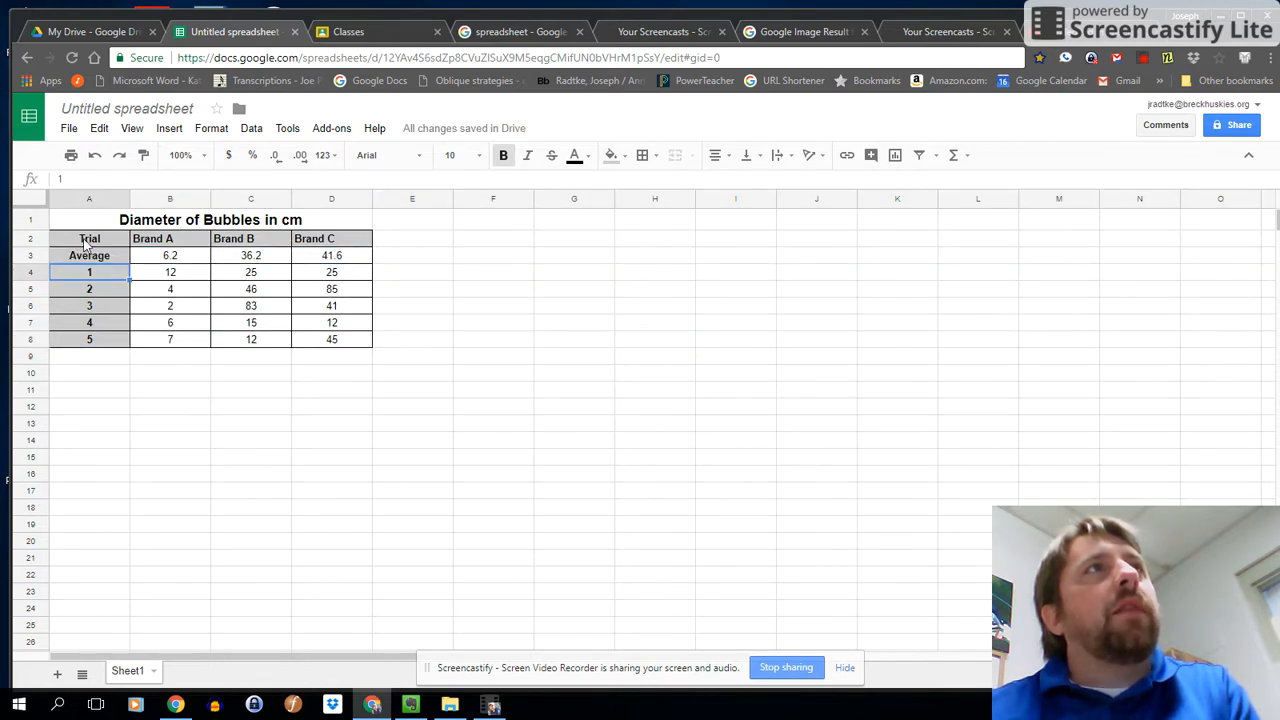
Insert a column chart of the header and Average rows A2:D3 and place it beside the table.
click(85, 258)
drag(88, 239, 345, 258)
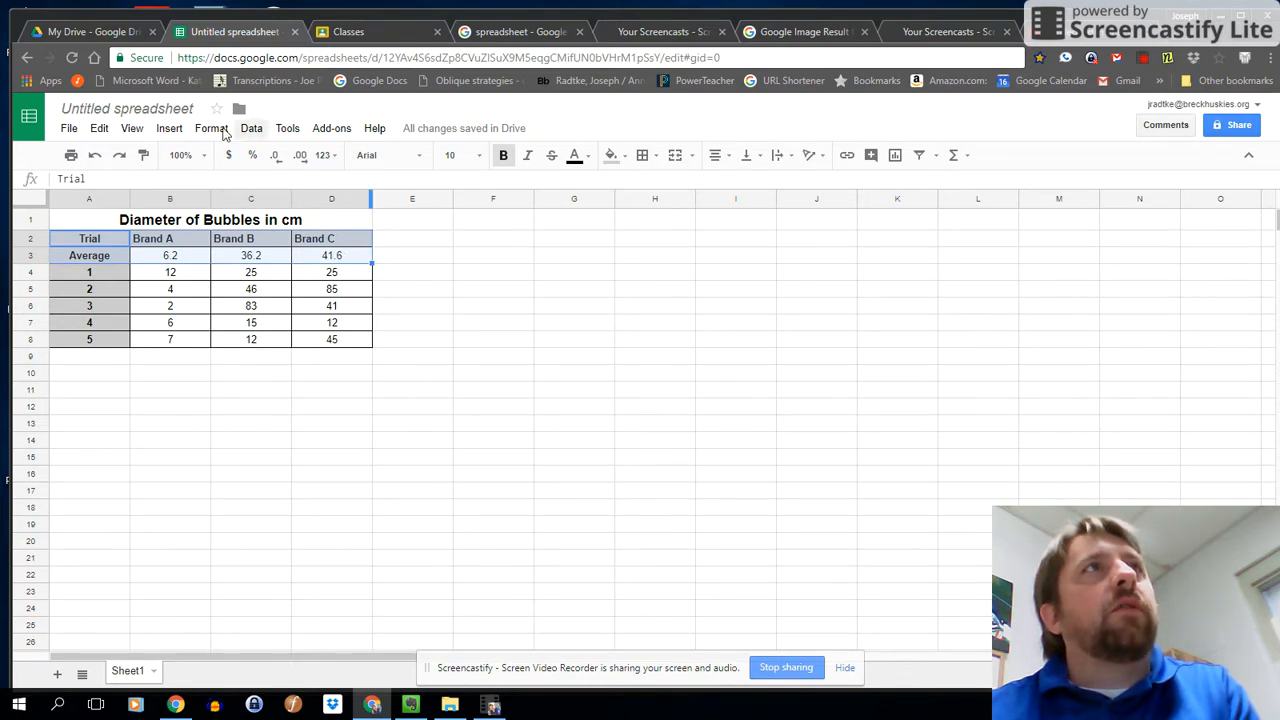
click(211, 128)
mouse_move(266, 132)
mouse_move(161, 133)
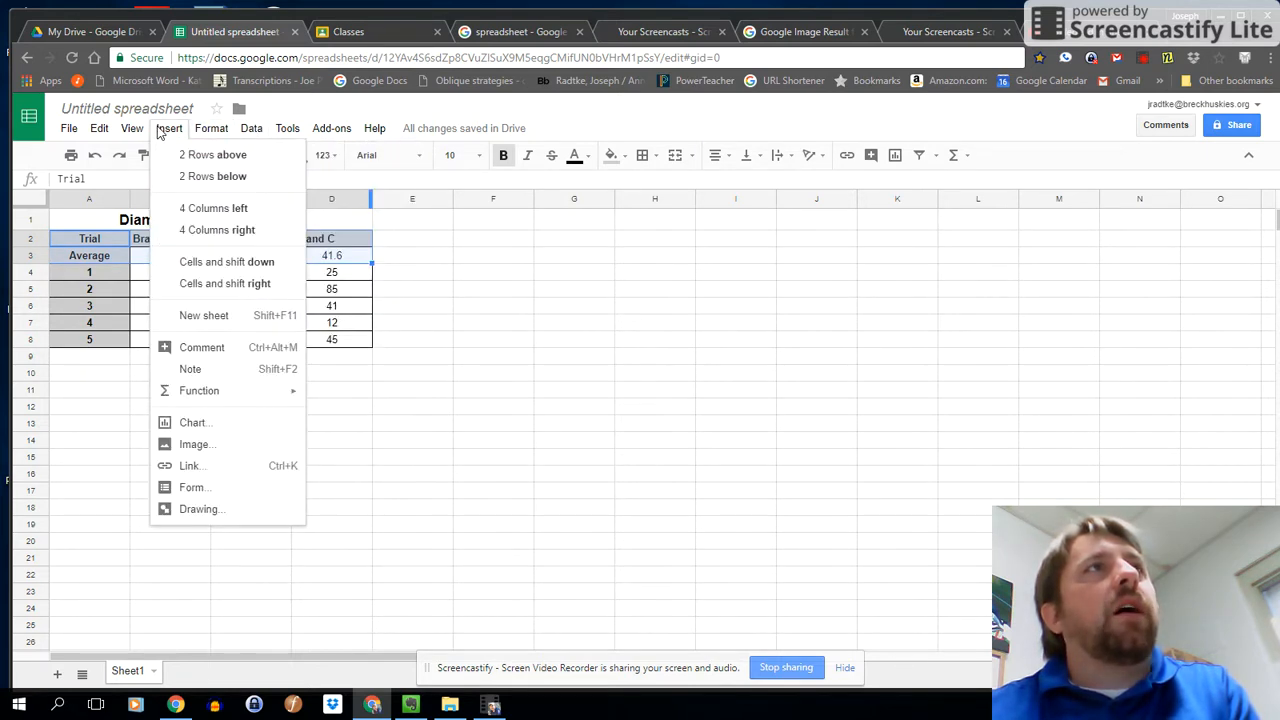
click(195, 421)
drag(500, 286, 636, 236)
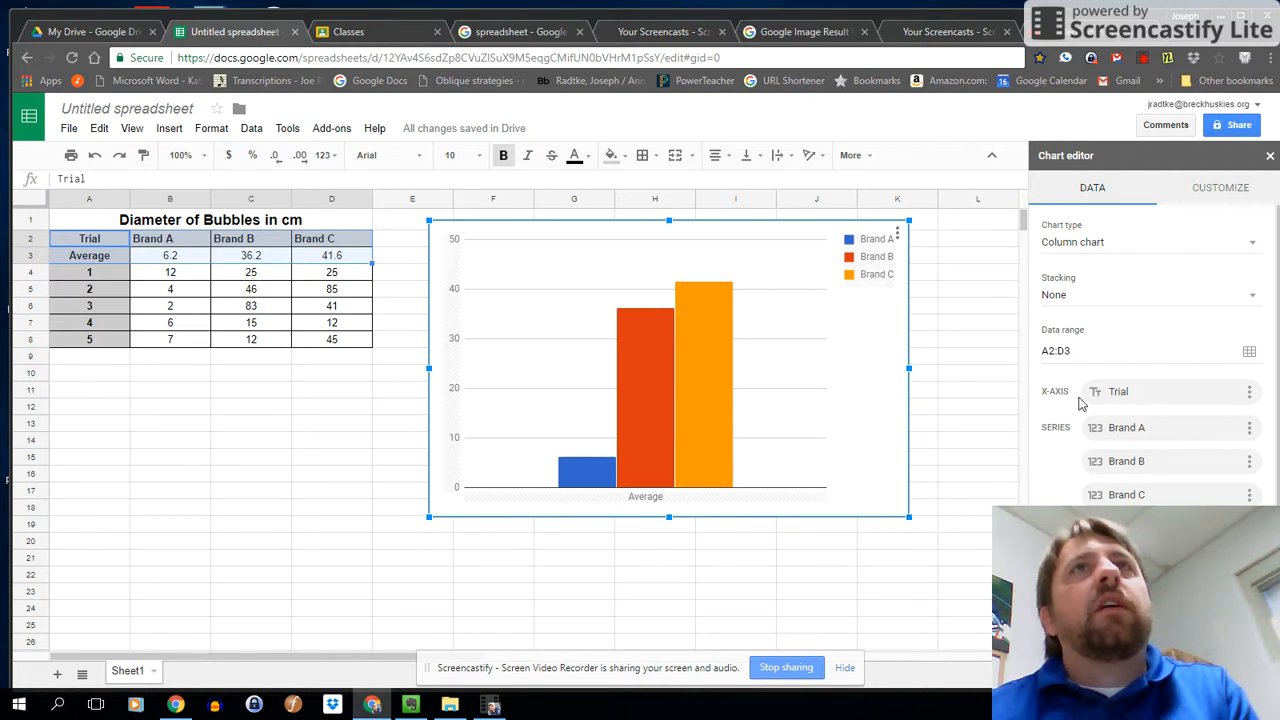
Set the chart's vertical axis title to "Bubble Size Average".
click(1220, 192)
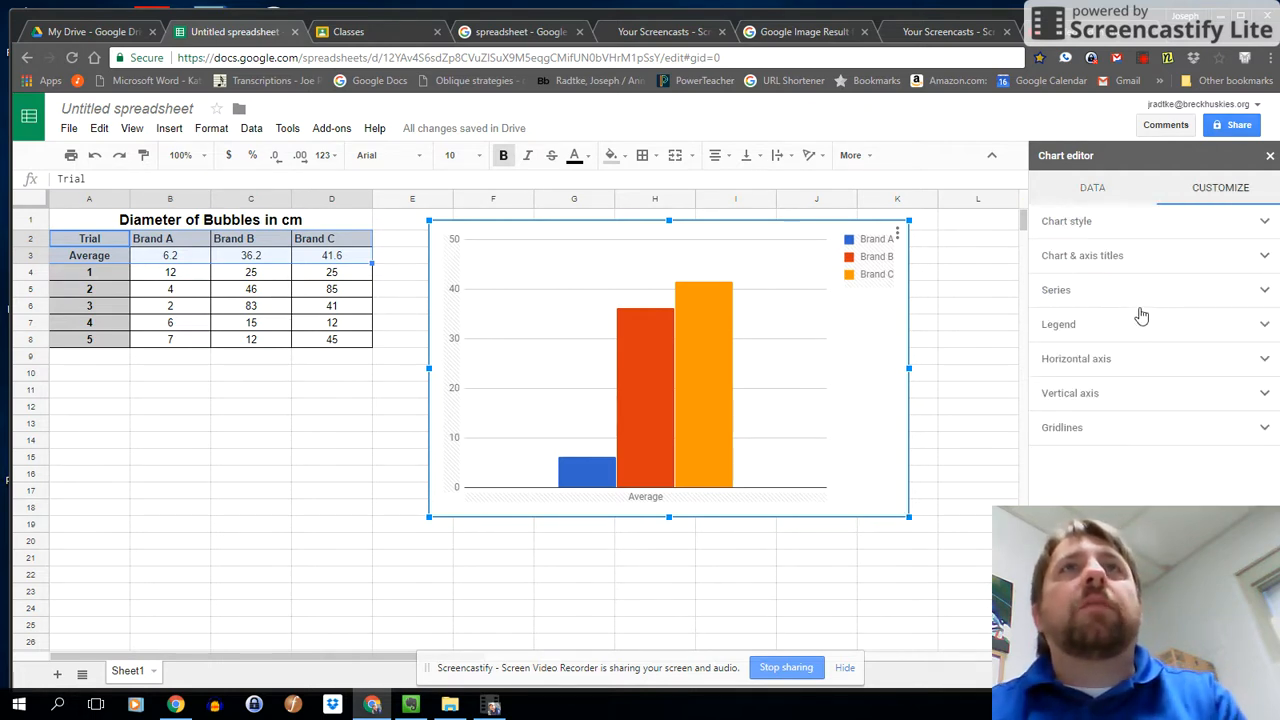
click(1082, 255)
click(1077, 331)
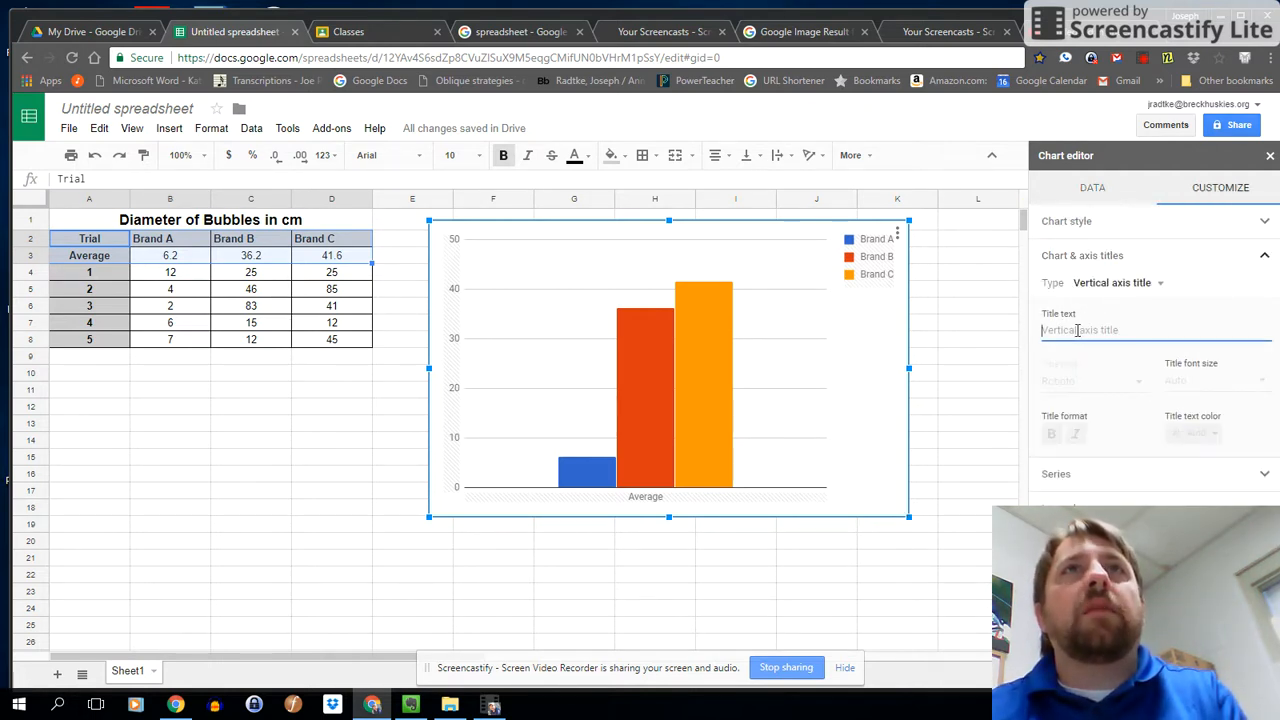
text(Bu)
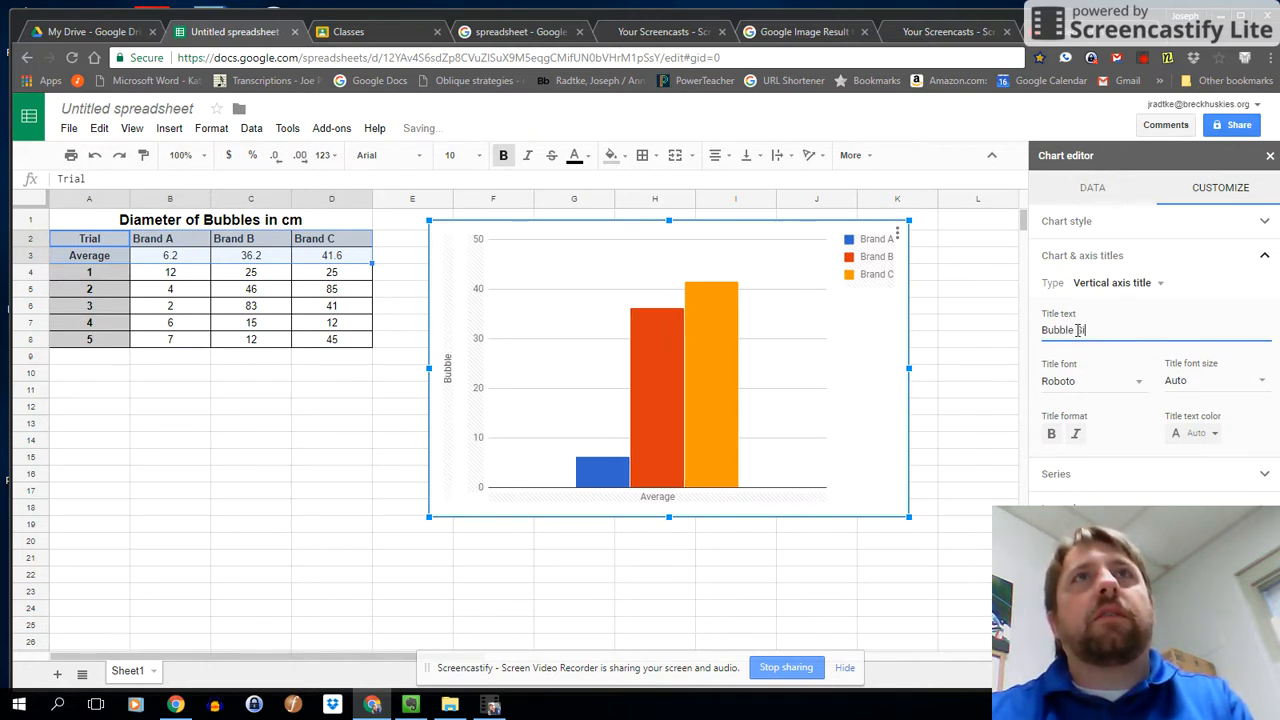
text(bble Size Average)
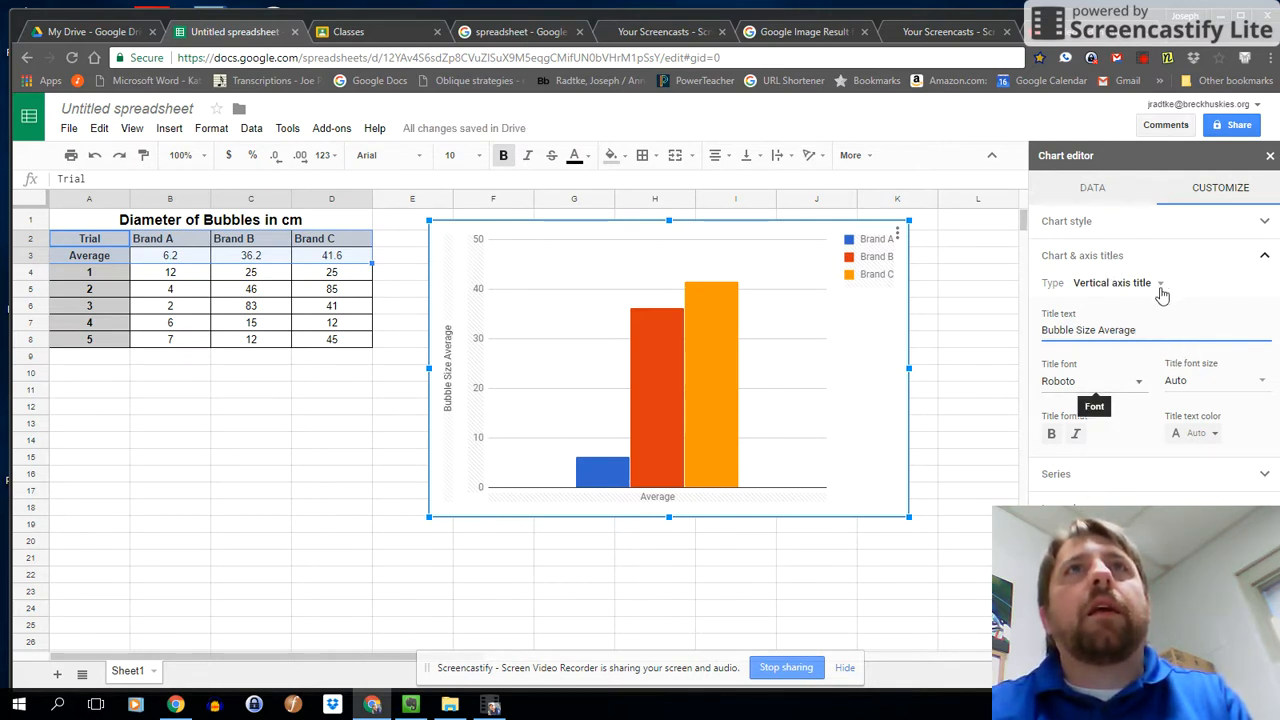
Set the chart title to "Bubbles Average CM".
click(1128, 285)
click(1120, 220)
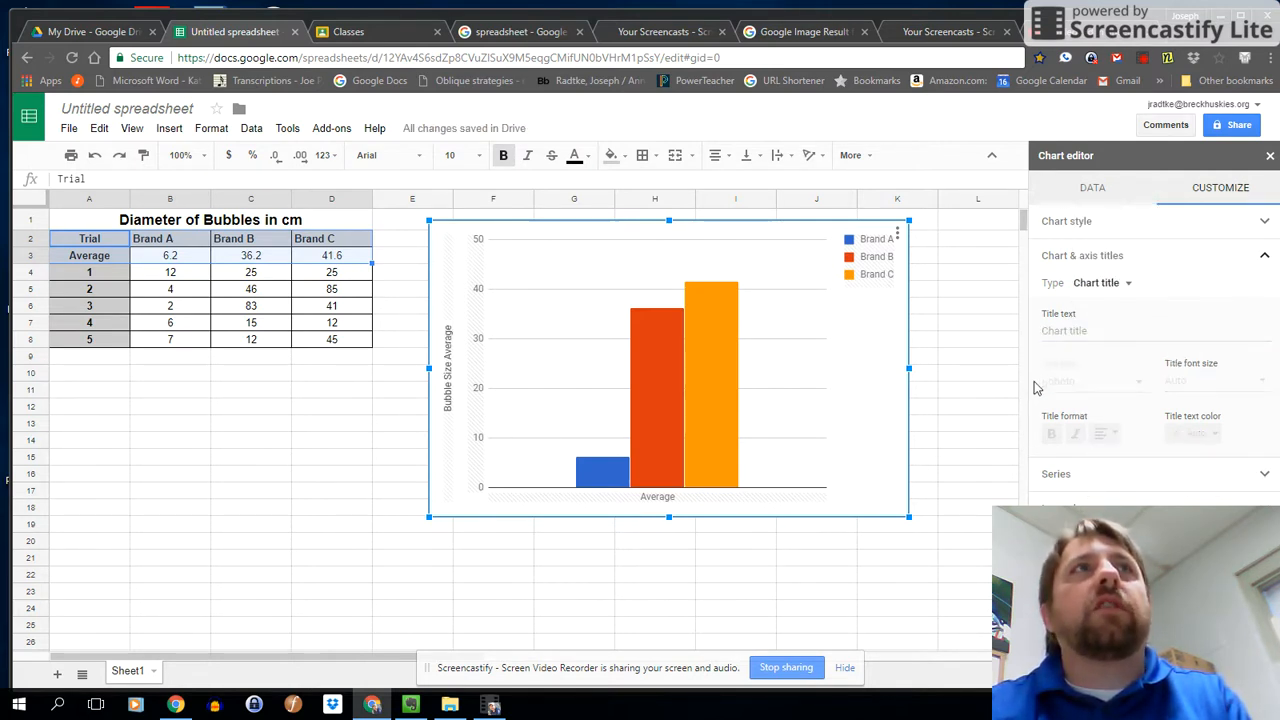
click(1073, 329)
text(Bubbles Average CM)
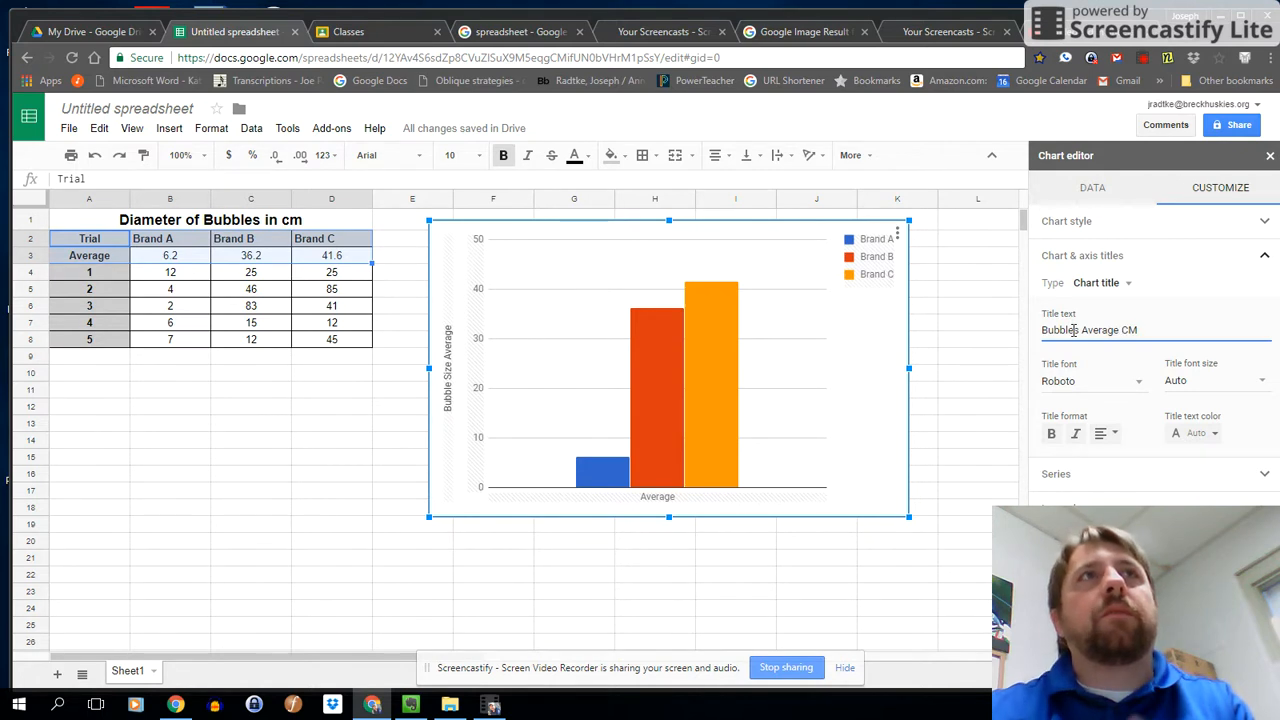
Delete the chart's vertical axis title text.
click(1100, 283)
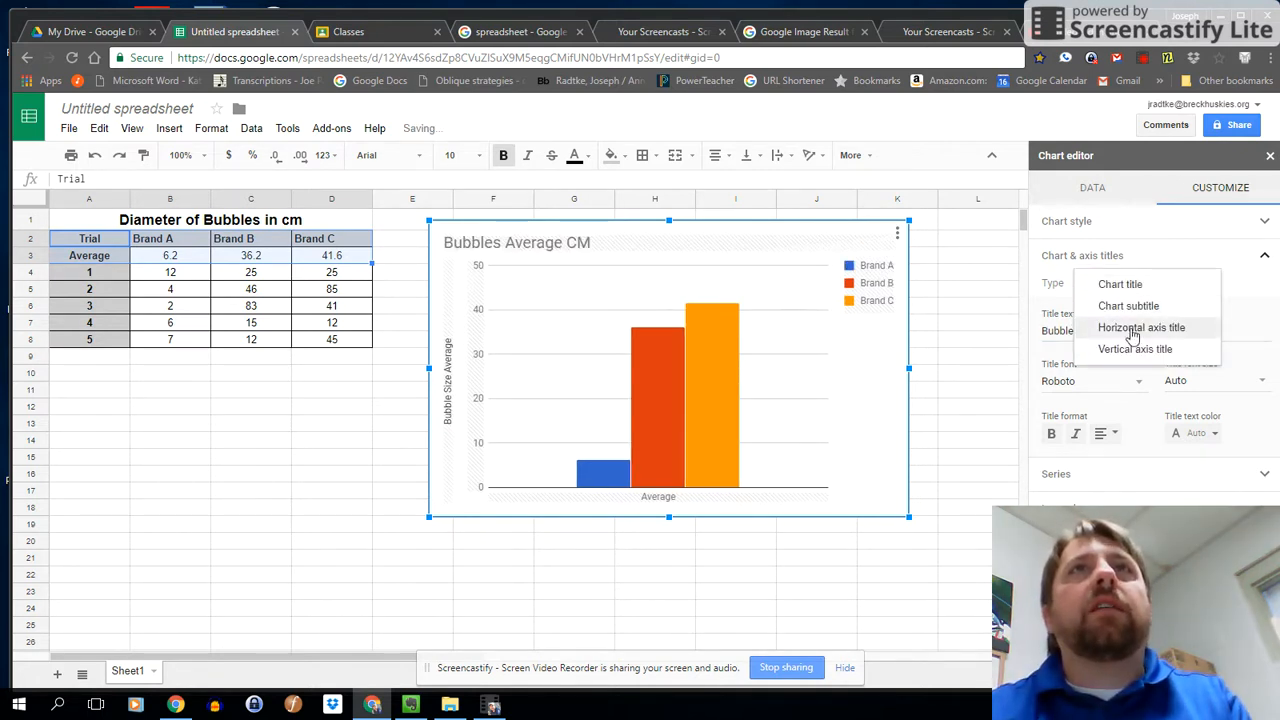
click(1133, 328)
click(1130, 285)
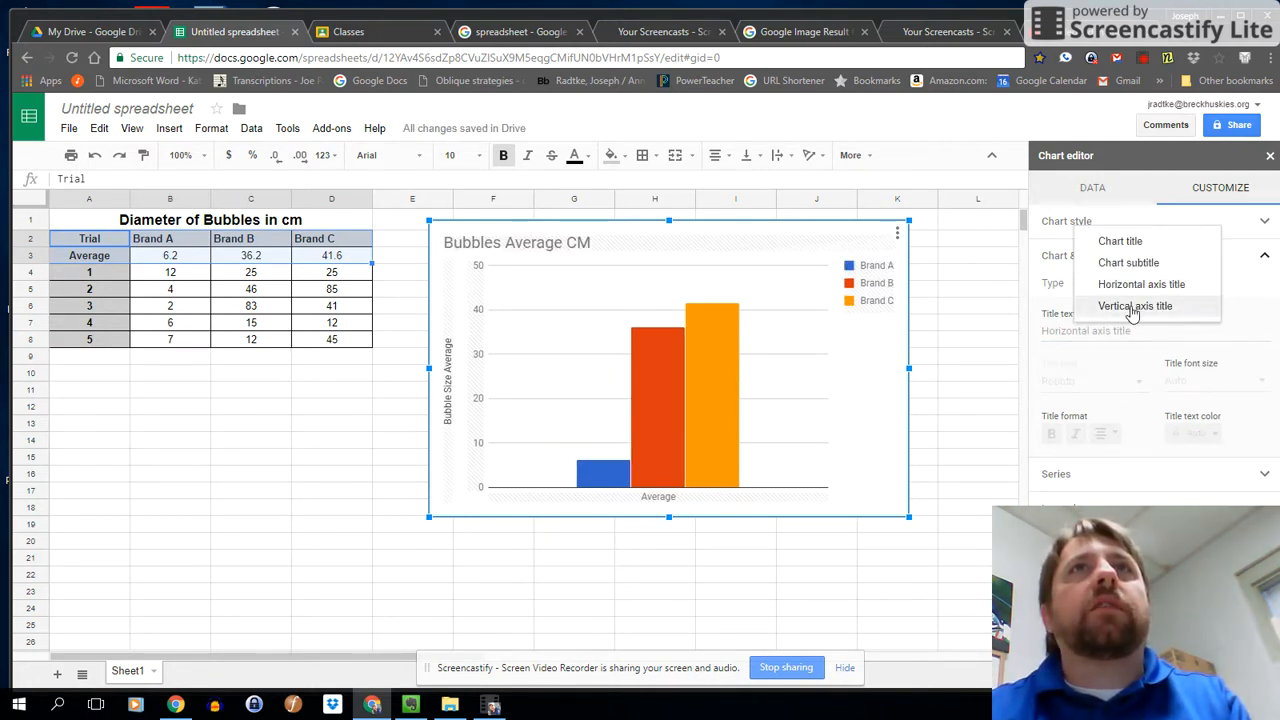
click(1133, 306)
drag(1130, 330, 866, 334)
key(BackSpace)
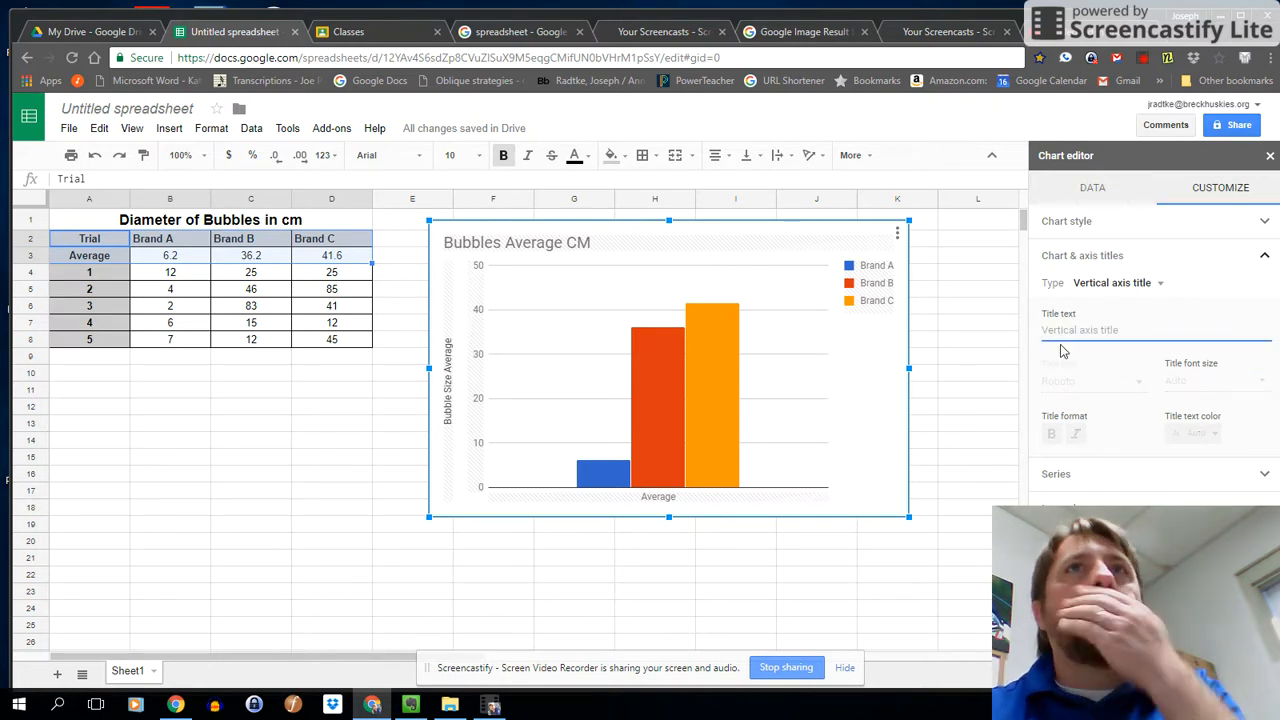
scroll(925, 450, down, 1)
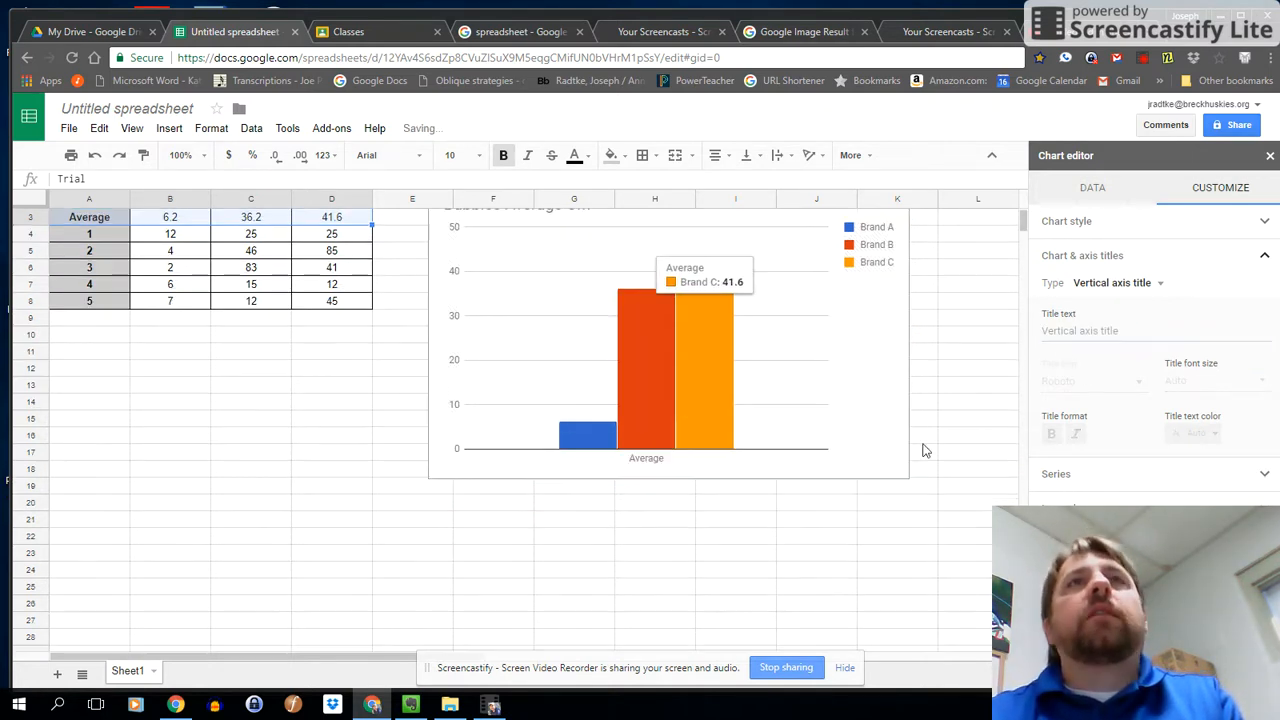
scroll(925, 450, up, 1)
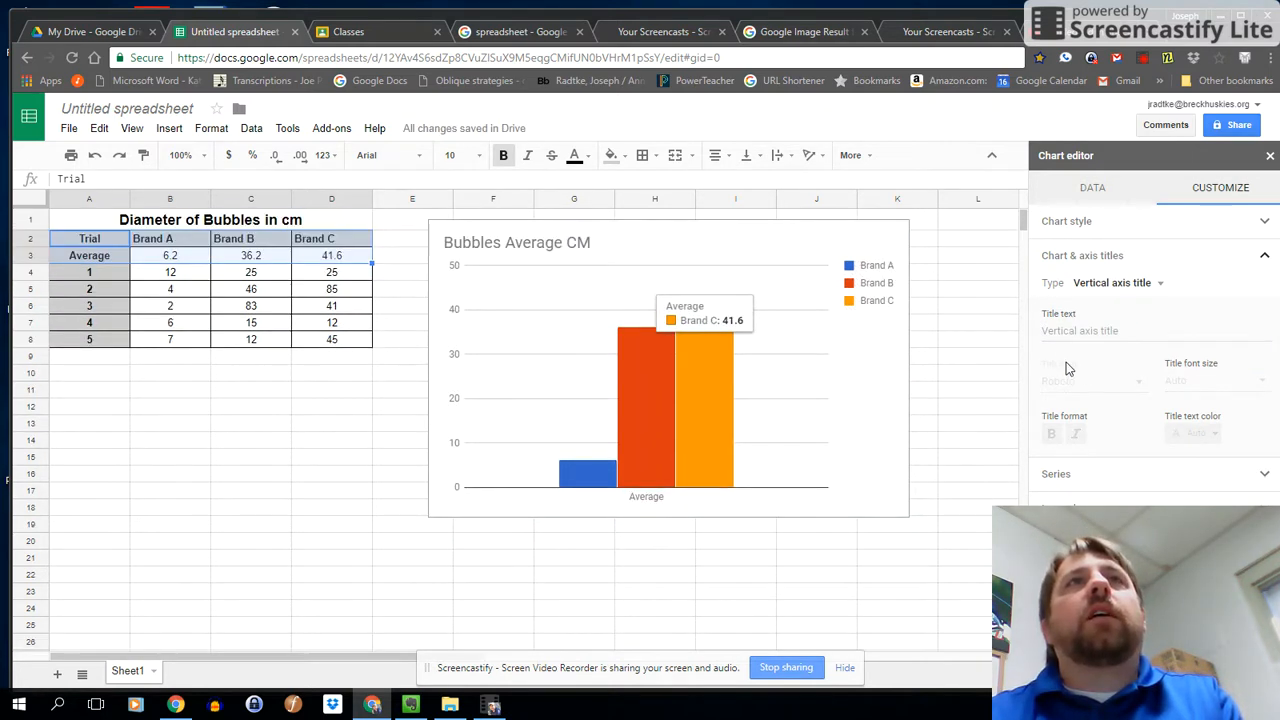
click(1092, 192)
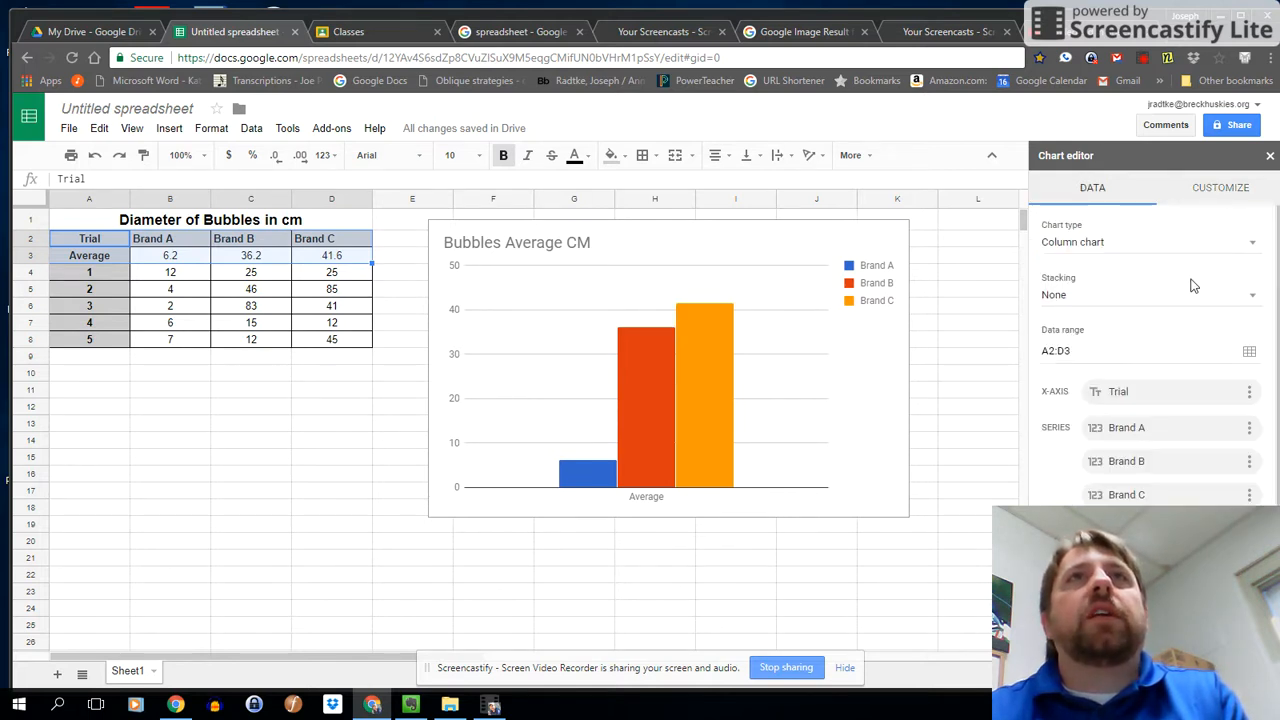
click(1094, 243)
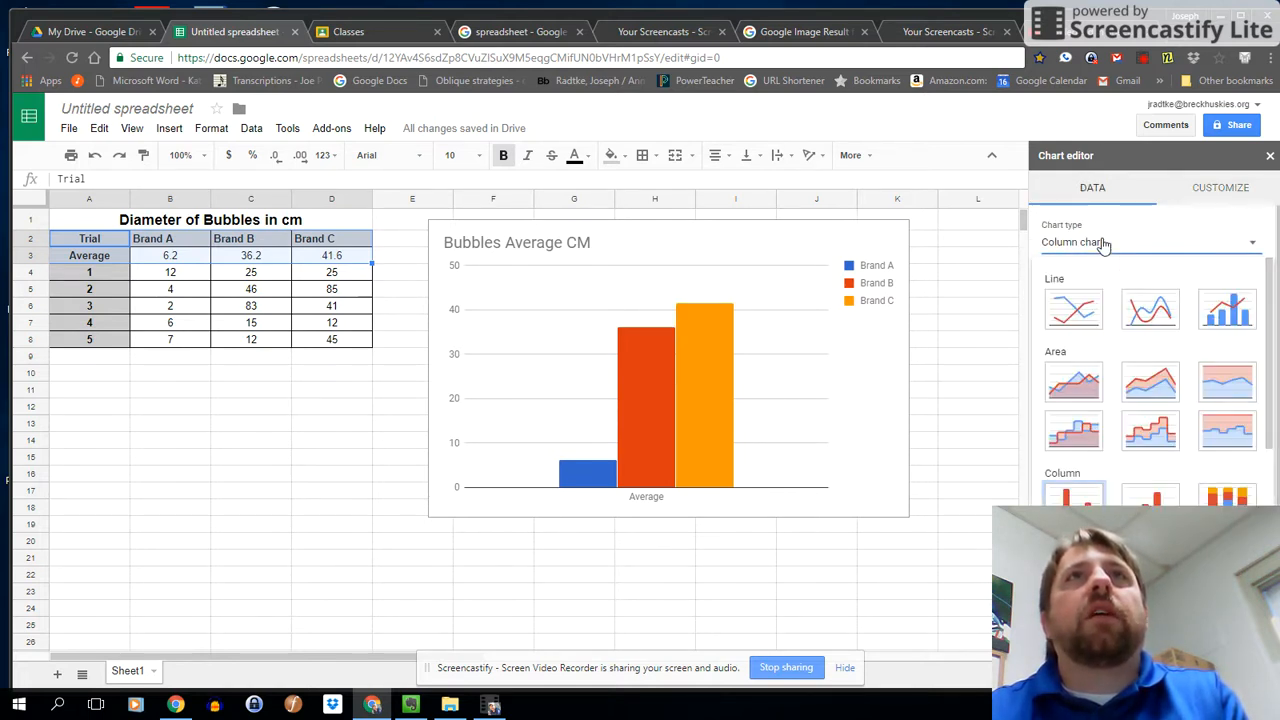
click(1096, 244)
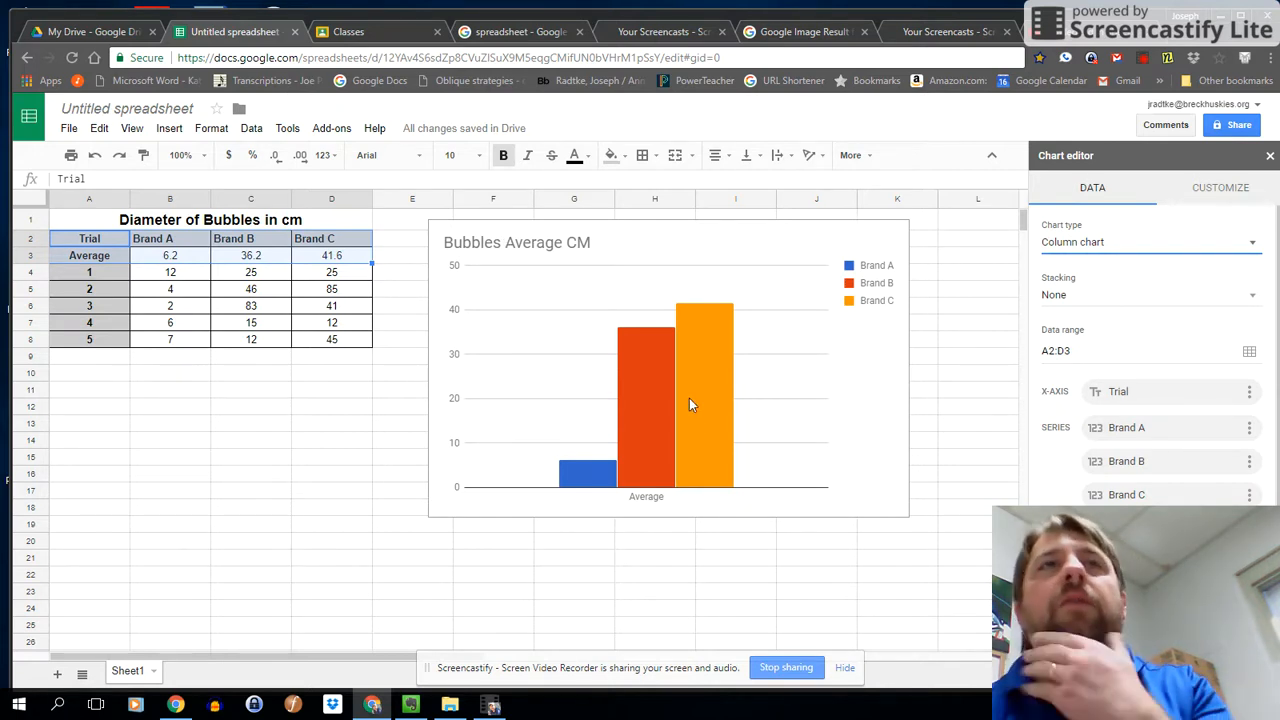
Shrink the chart from its lower corner so it spans columns E to I and ends at about row 12.
click(910, 516)
drag(907, 517, 727, 402)
click(120, 392)
Merge cells A15 through D15 into one cell below the bubble data table.
click(105, 449)
click(98, 460)
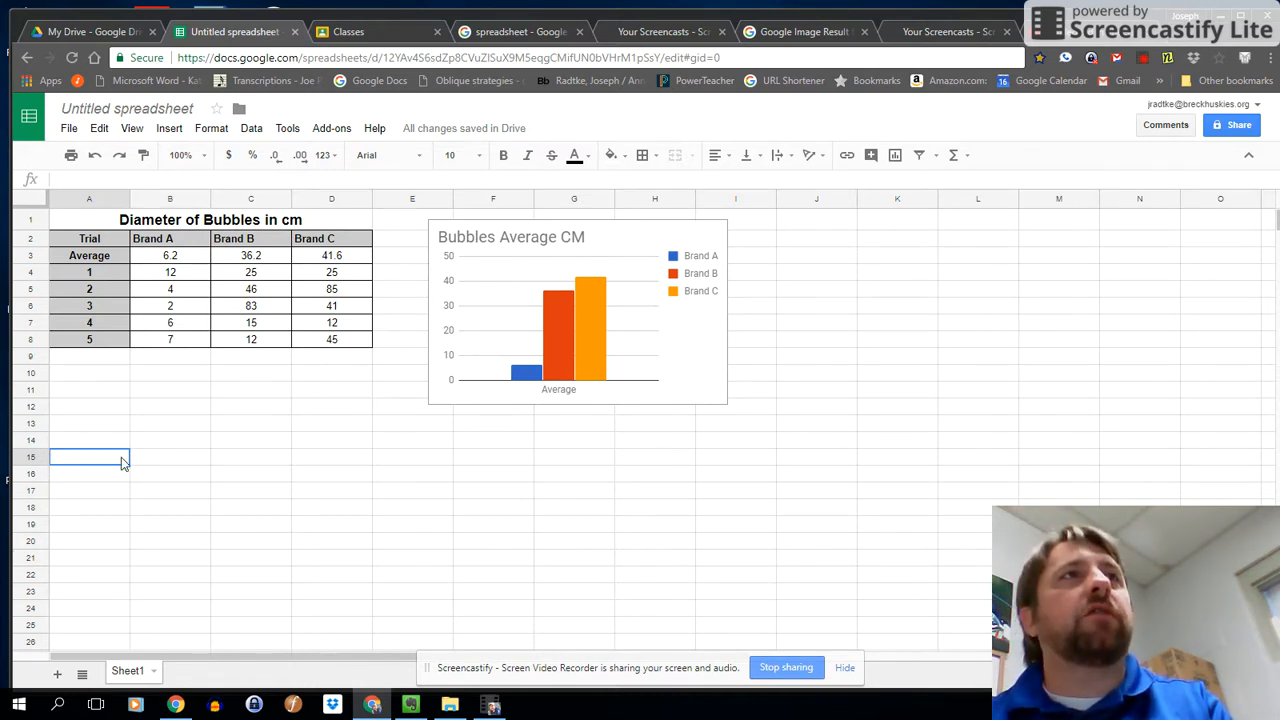
drag(121, 457, 322, 460)
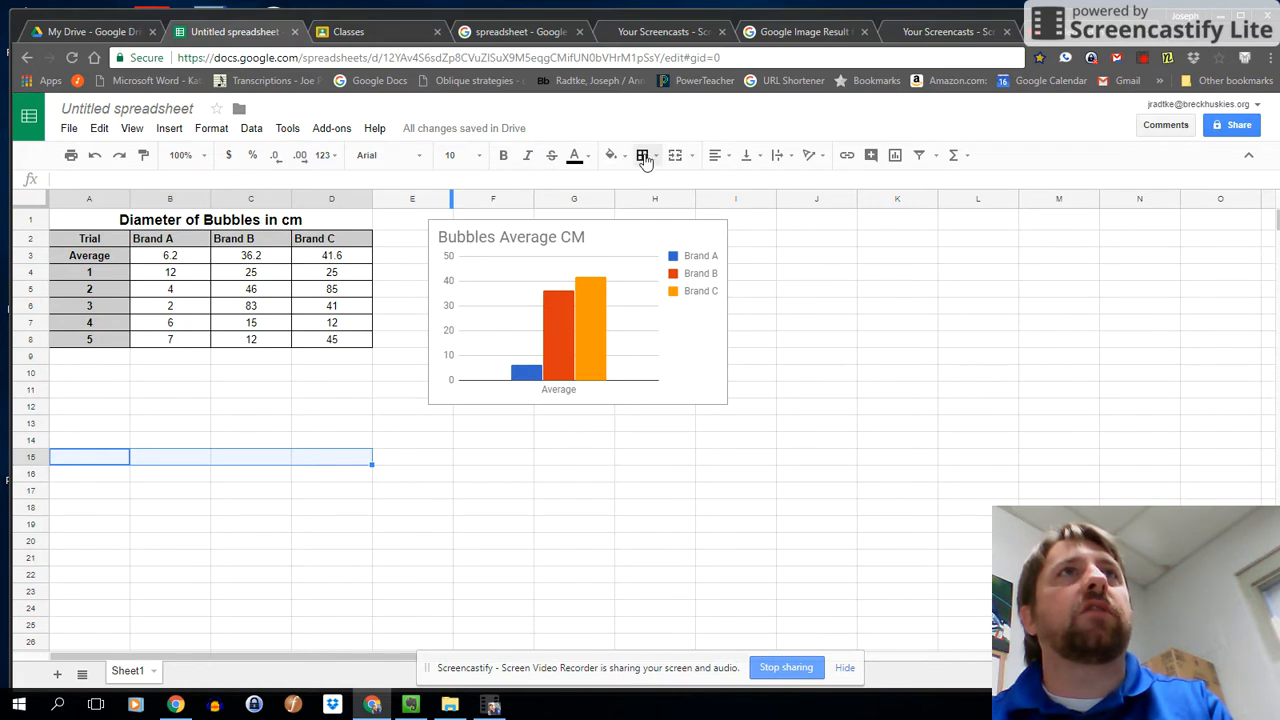
click(675, 155)
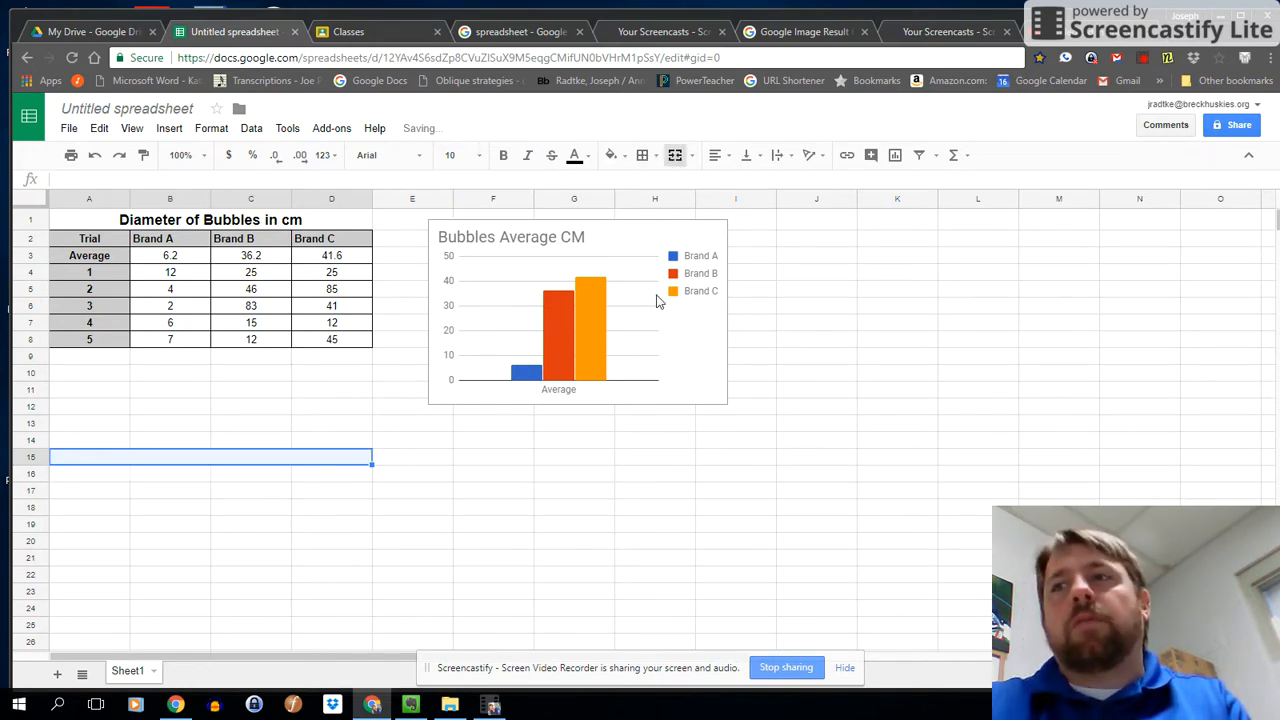
Enter the table title "Average Diameter of Bubbles in cm" in the merged row 15 cell.
text(Average Diameter o)
text(f B)
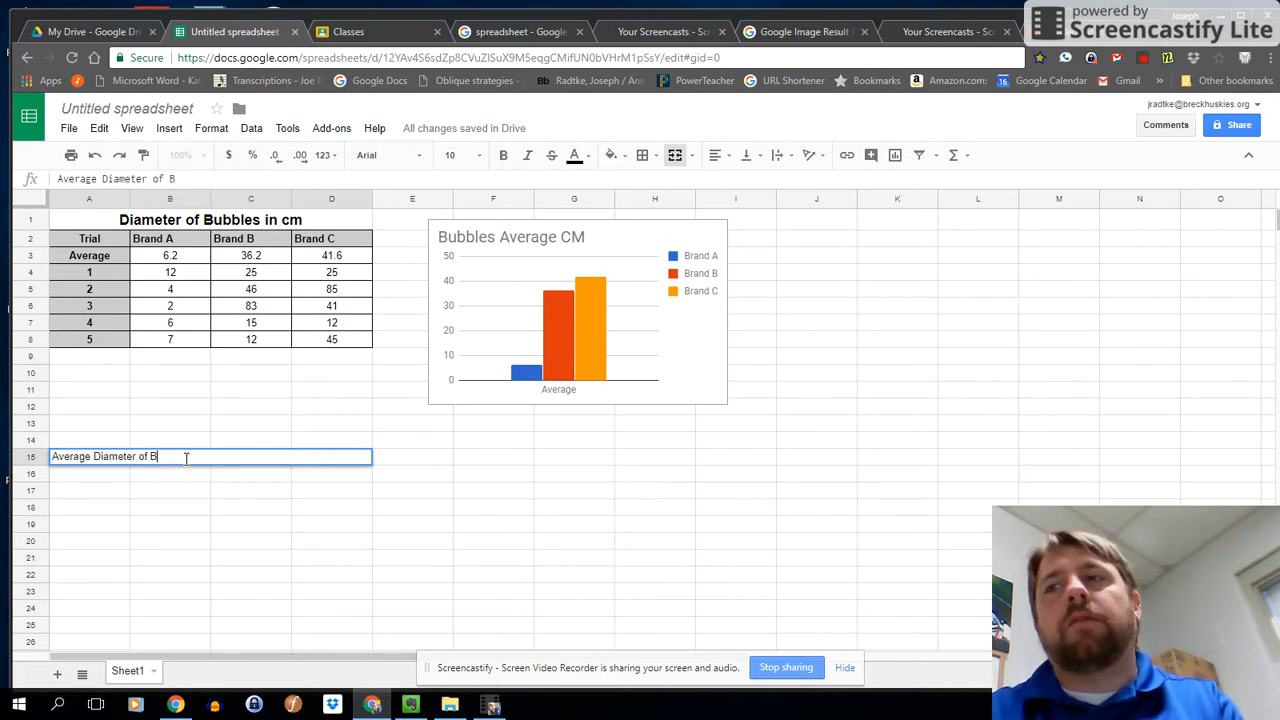
text(ubble s)
key(BackSpace)
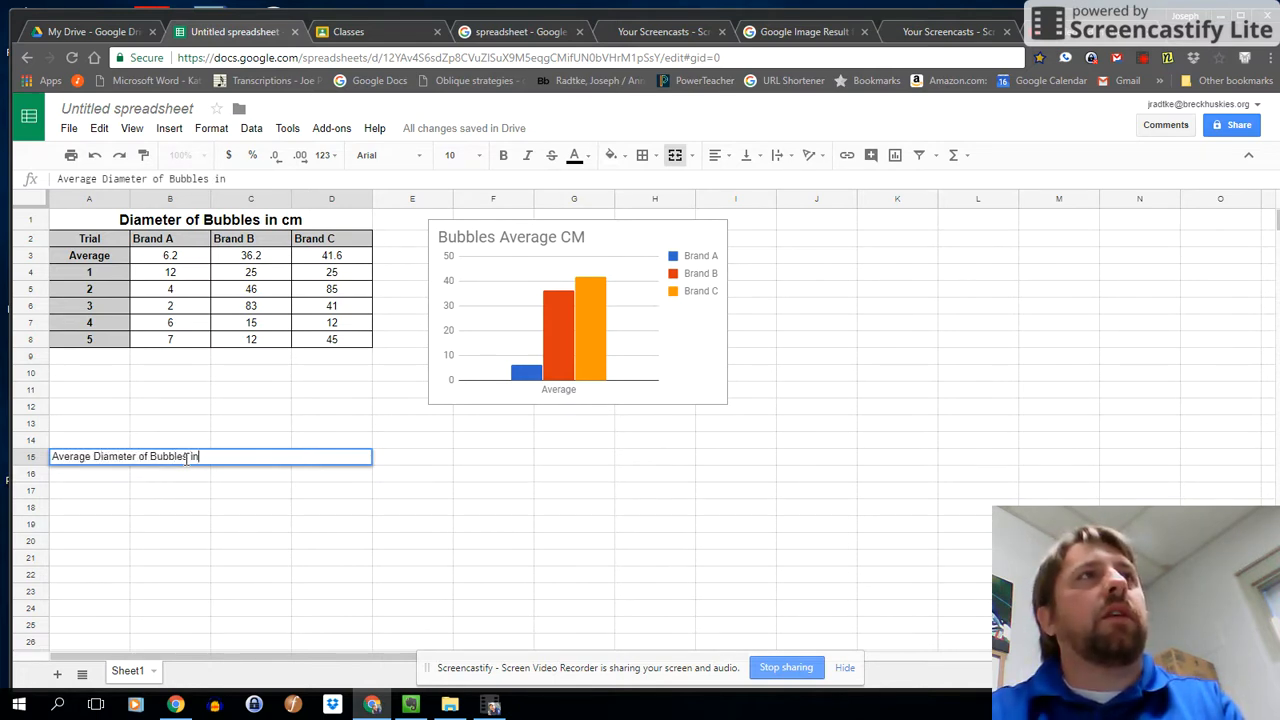
text(s in cm)
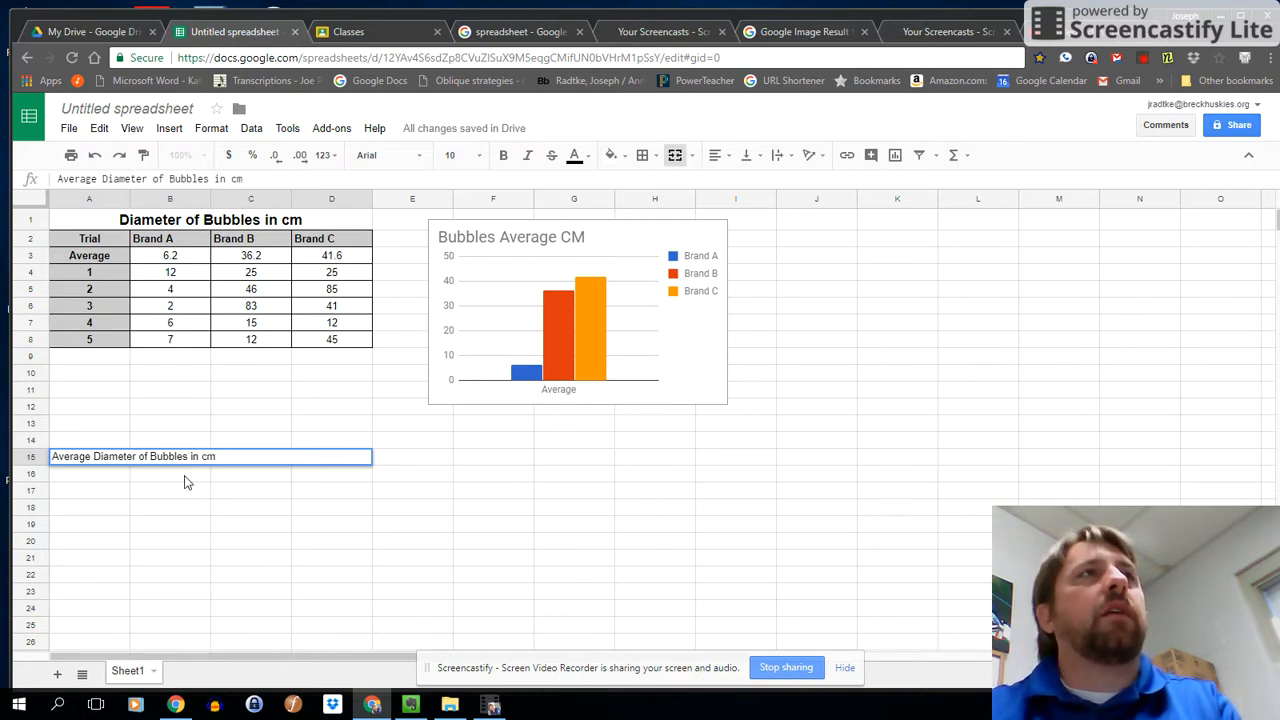
Center the "Average Diameter of Bubbles in cm" title horizontally in its merged cell.
drag(222, 456, 30, 446)
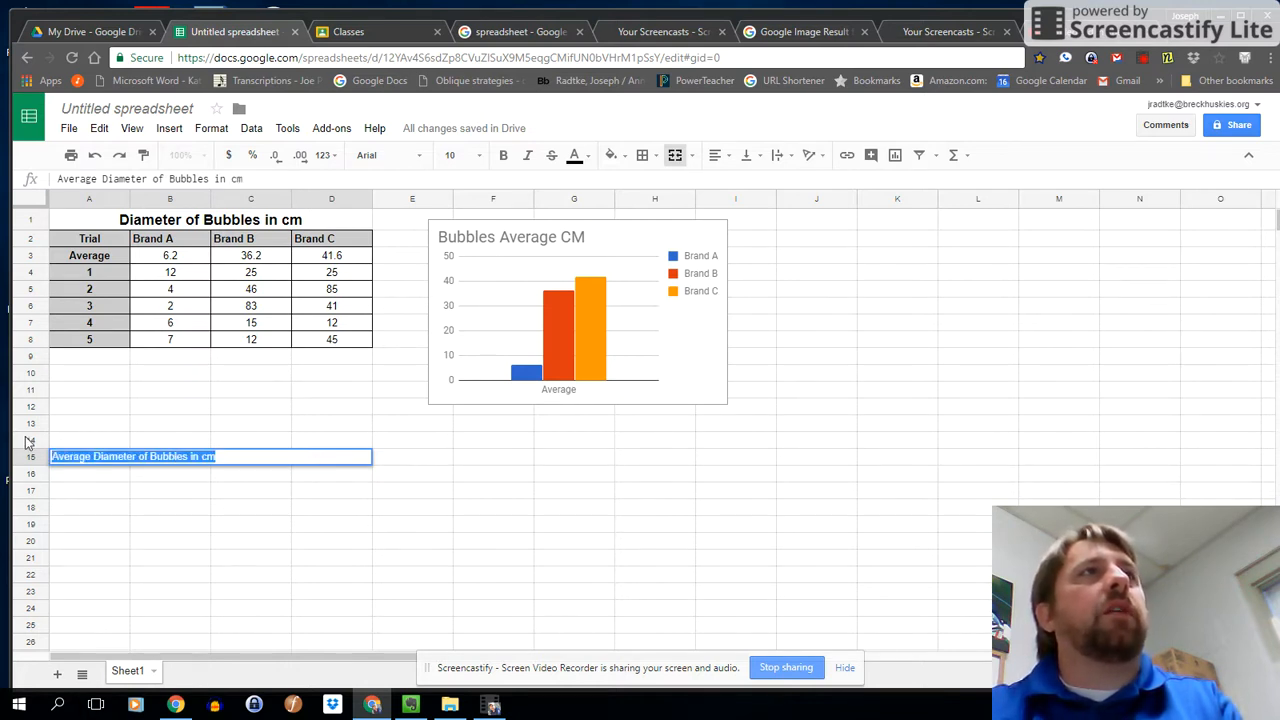
click(676, 158)
click(691, 156)
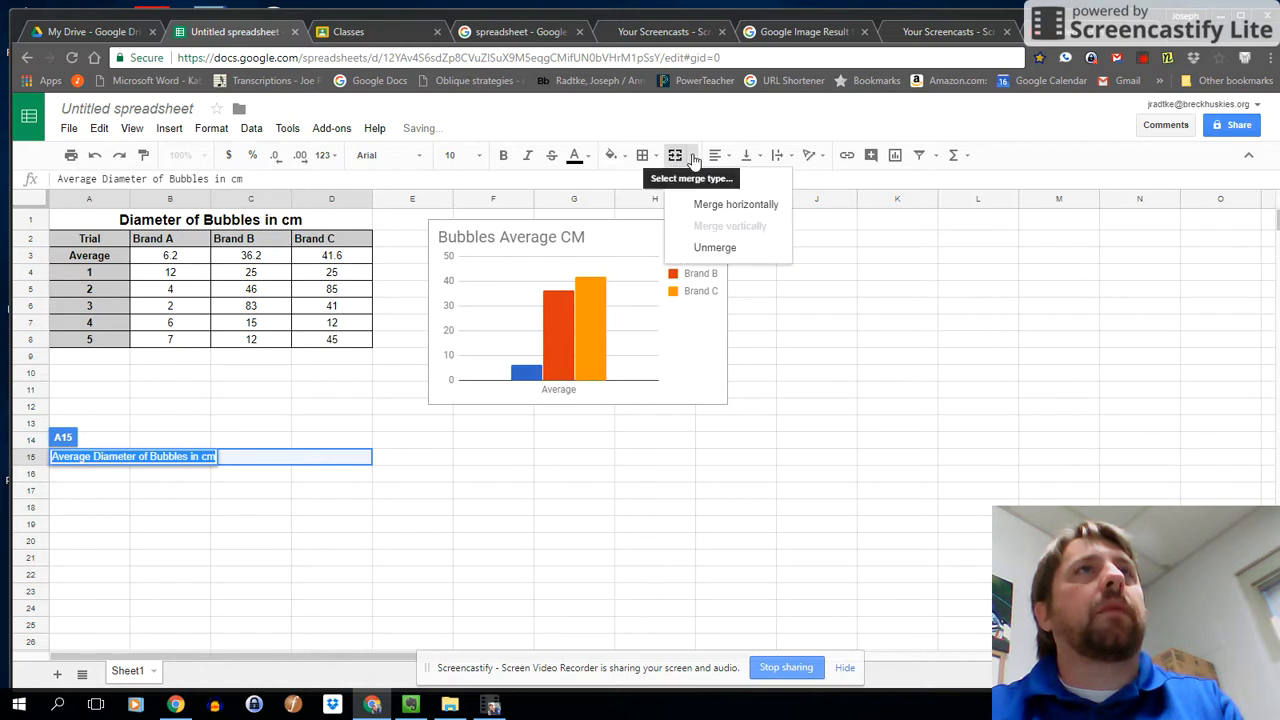
click(645, 157)
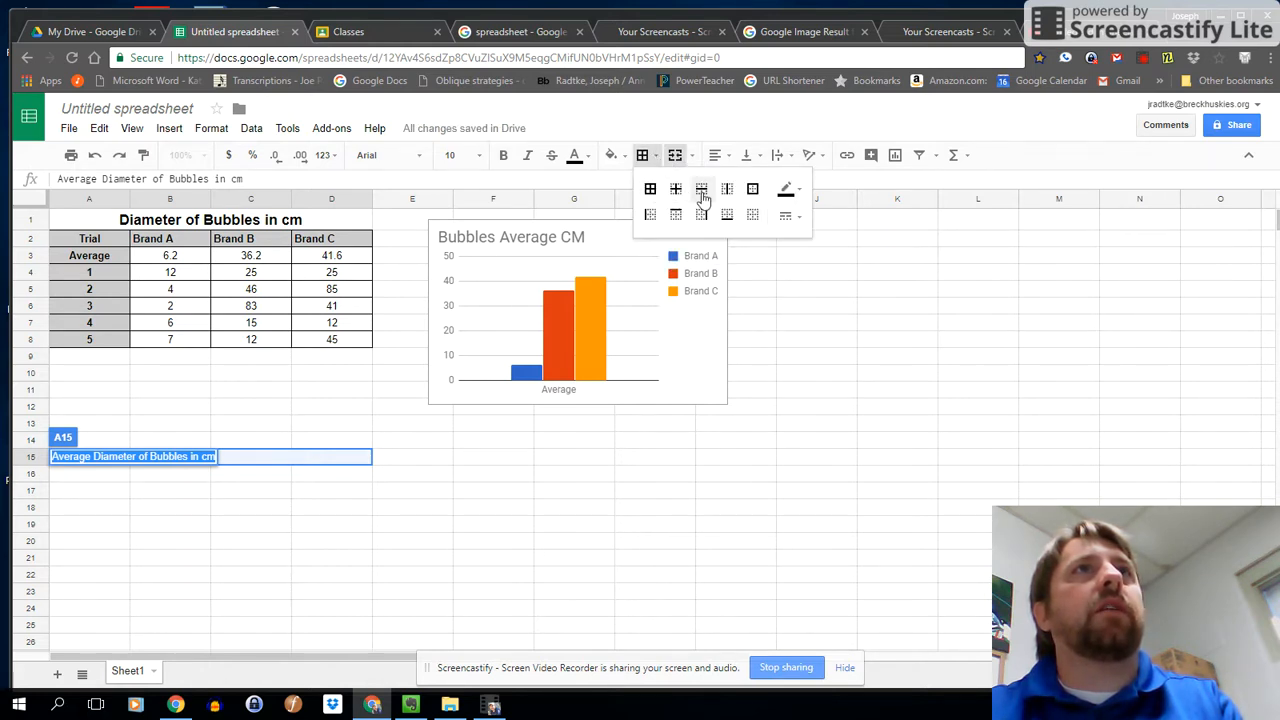
click(719, 156)
click(739, 183)
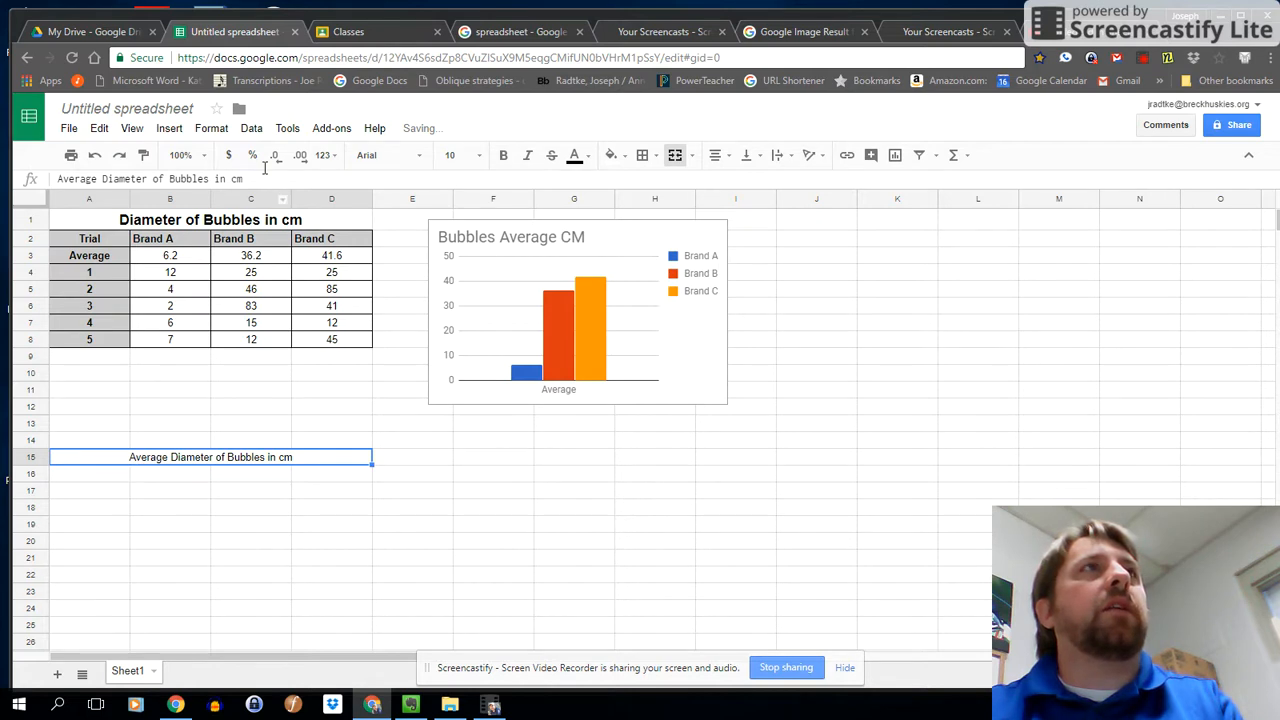
Try to set the font size of the row 15 title text to 14.
drag(250, 179, 57, 179)
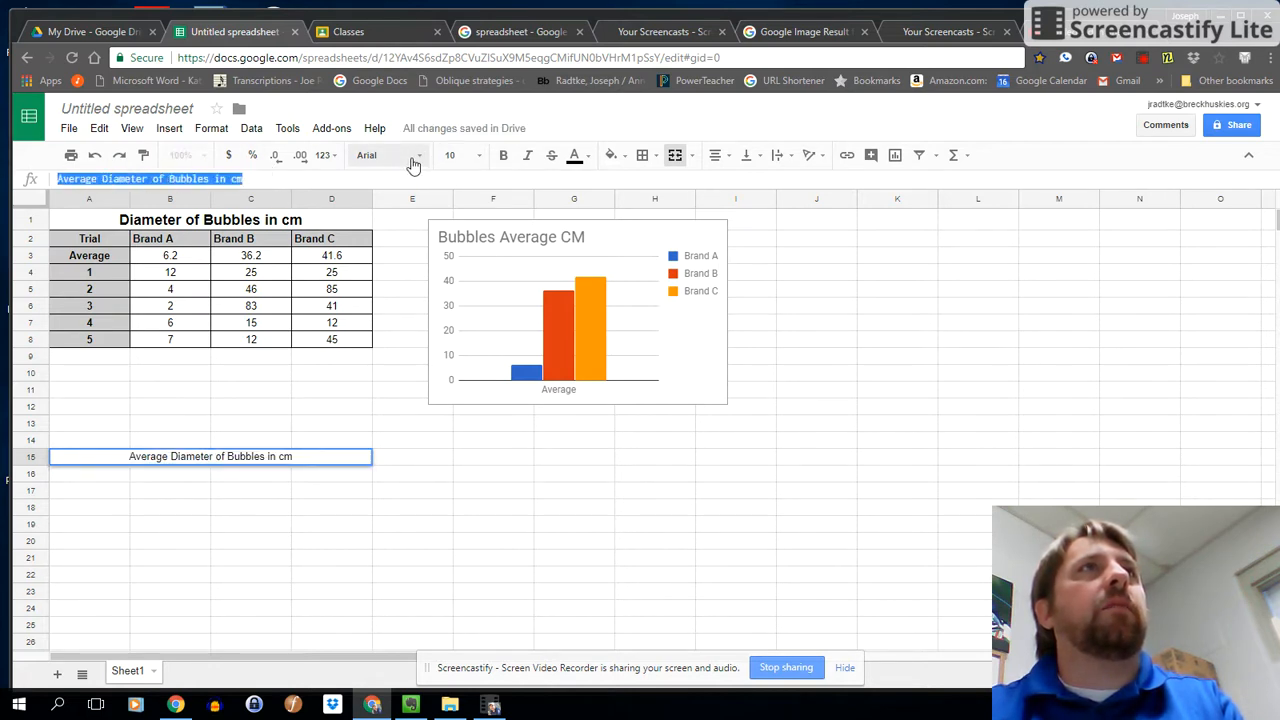
click(479, 156)
click(472, 338)
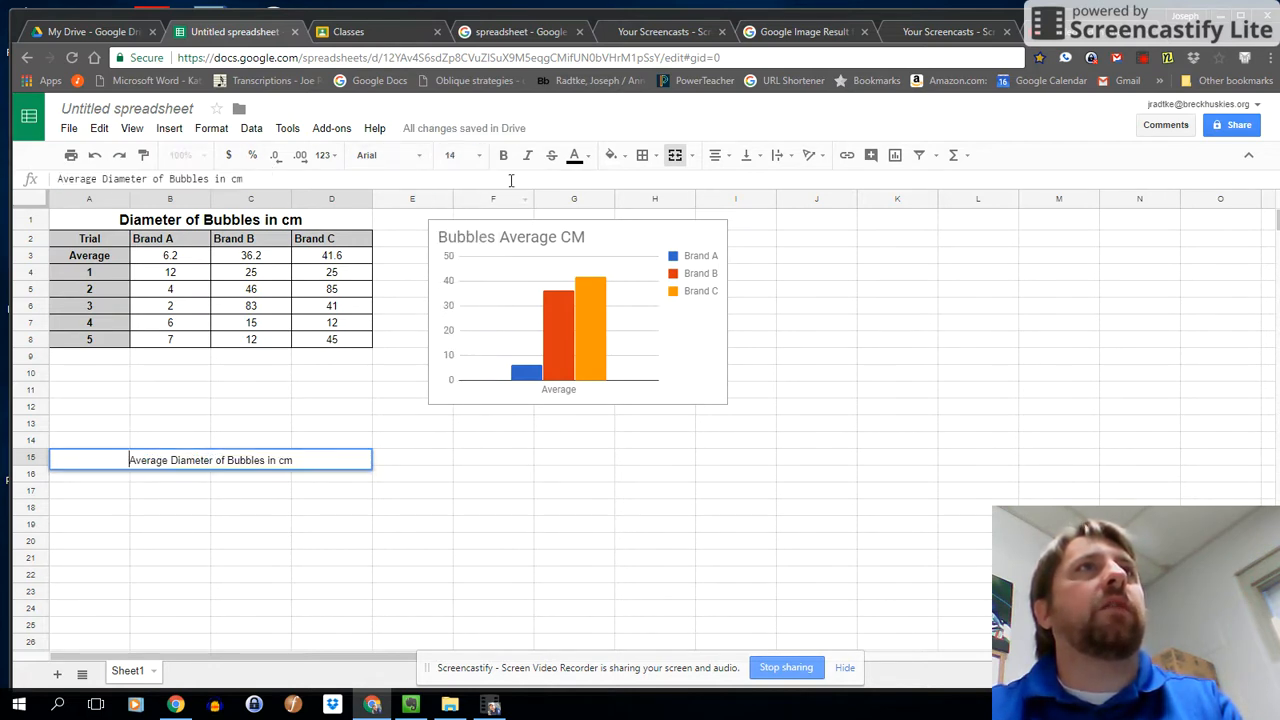
Enter the column headers "Group" in A16 and "Brand A" in B16.
click(101, 478)
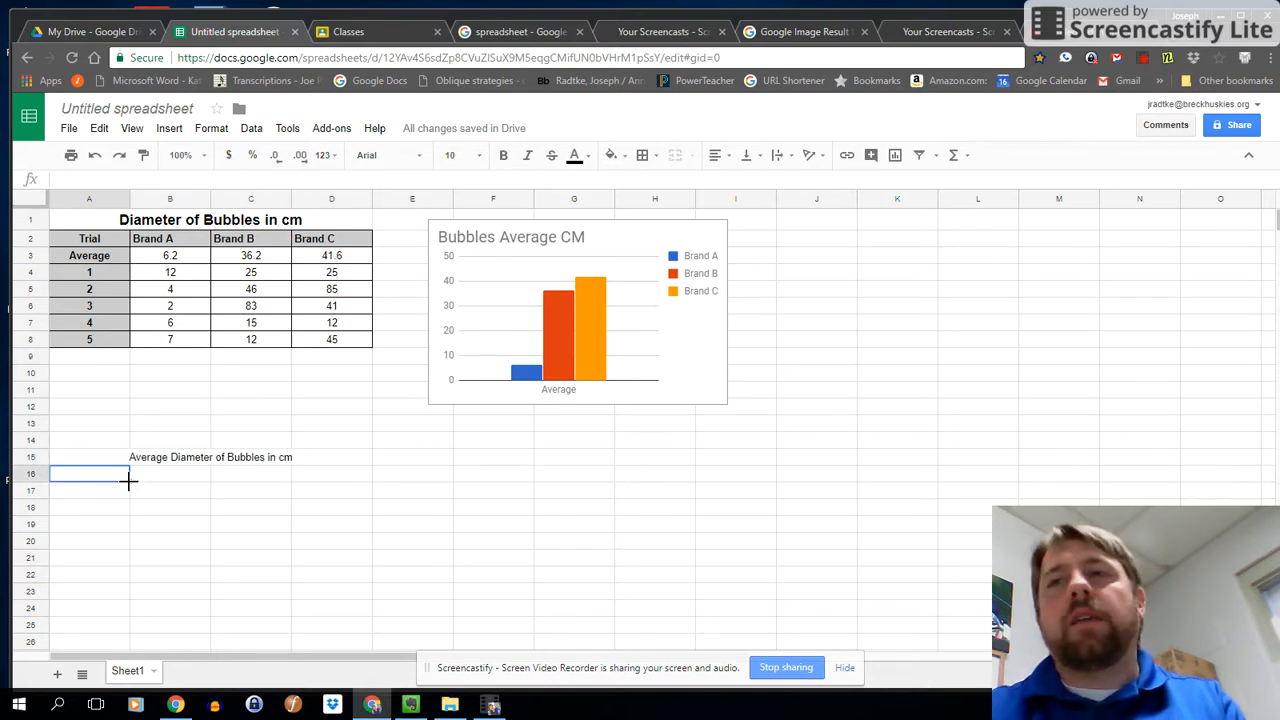
text(Gru)
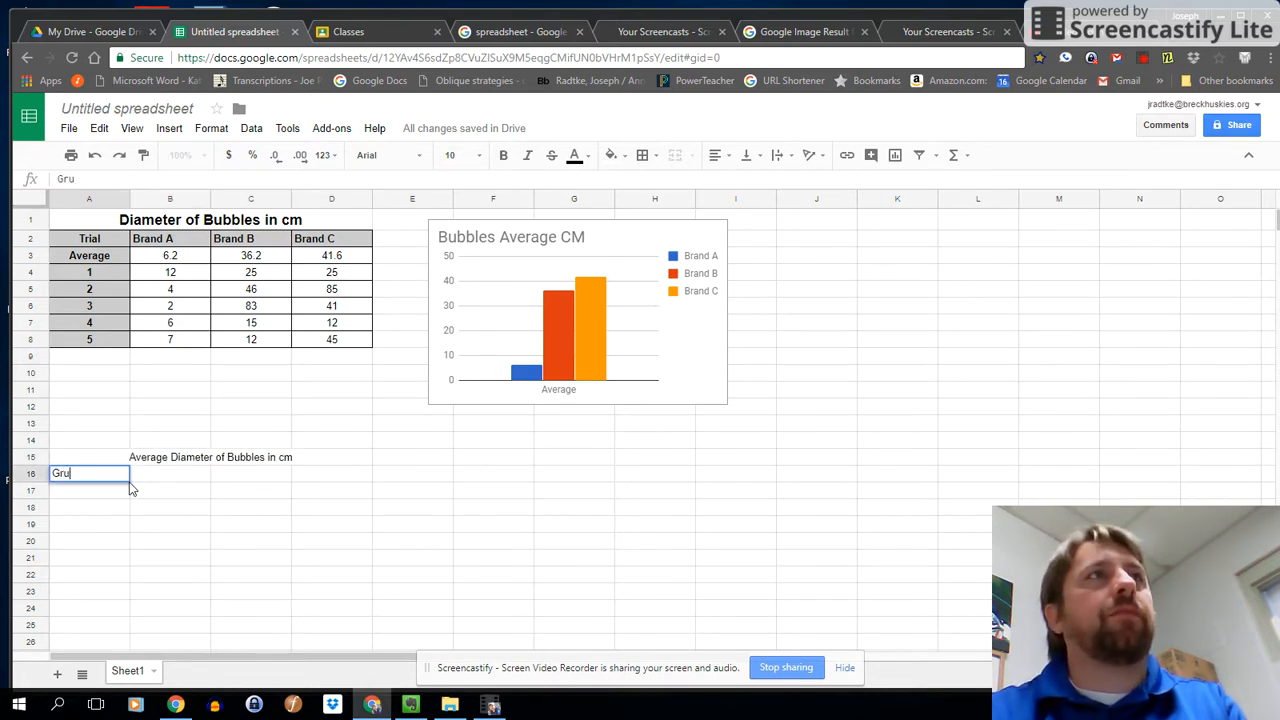
key(Tab)
text(ABrand A)
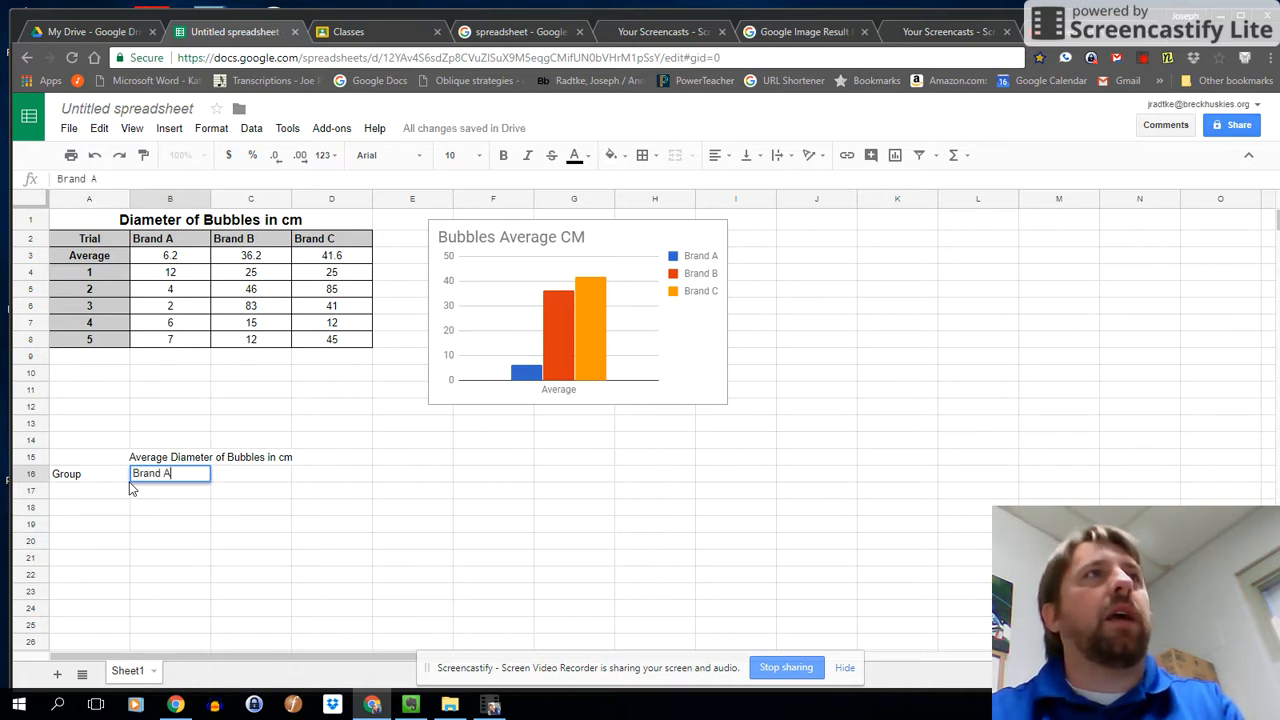
Copy the formatted Brand A, Brand B and Brand C headers from B2:D2 into row 16, starting at B16.
drag(175, 245, 335, 245)
key(ctrl+c)
click(152, 479)
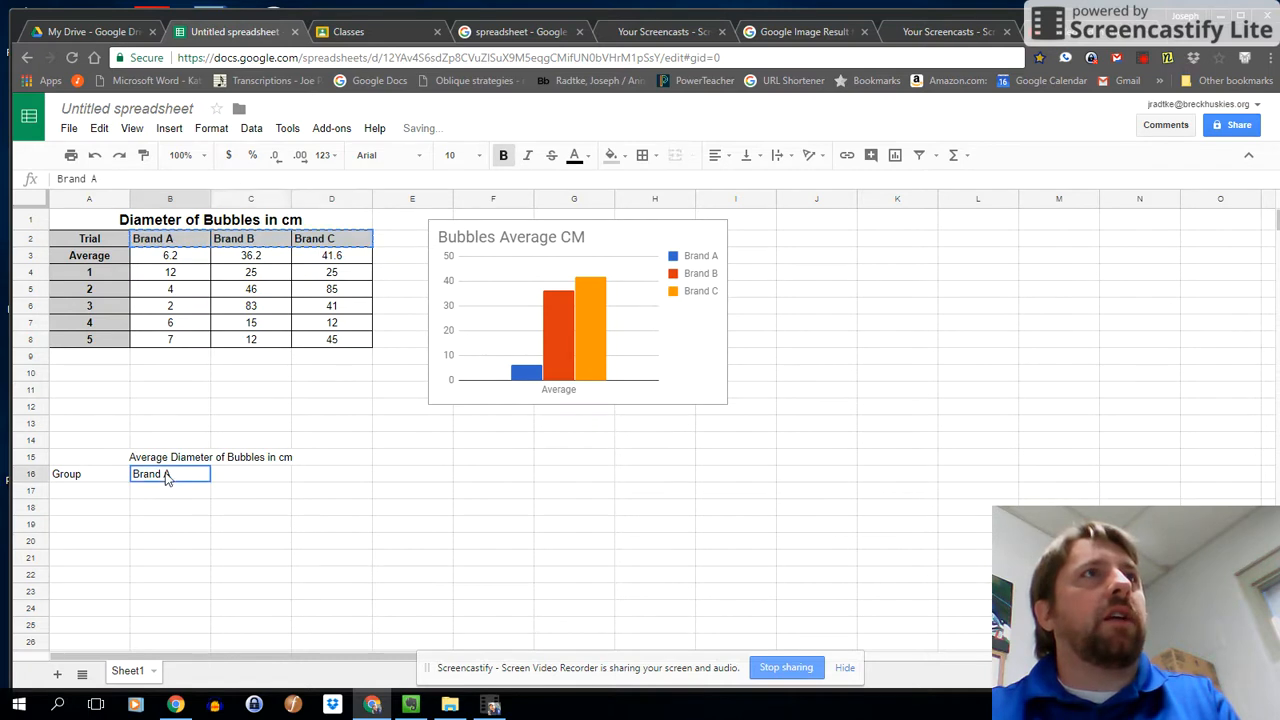
key(ctrl+v)
Enter the group numbers 1, 2, 3 and 4 in cells A17 to A20 under the Group header.
click(194, 491)
click(73, 480)
click(78, 494)
text(1)
key(Return)
text(2)
key(Return)
text(3)
key(Return)
text(4)
key(Return)
Try to continue the group numbers by filling cell A20 alone down column A to row 28.
click(120, 544)
drag(127, 545, 126, 571)
click(118, 470)
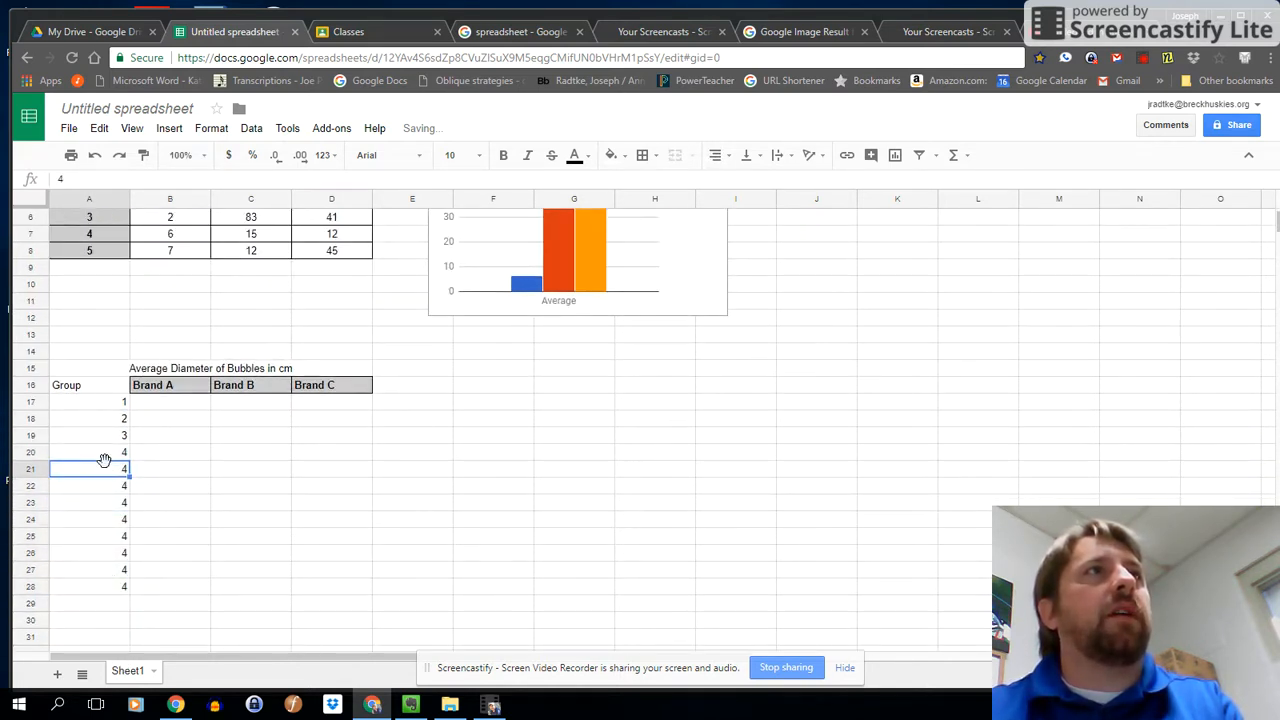
Extend the group number series from A17:A20 down to 15 in cell A31.
drag(105, 403, 109, 456)
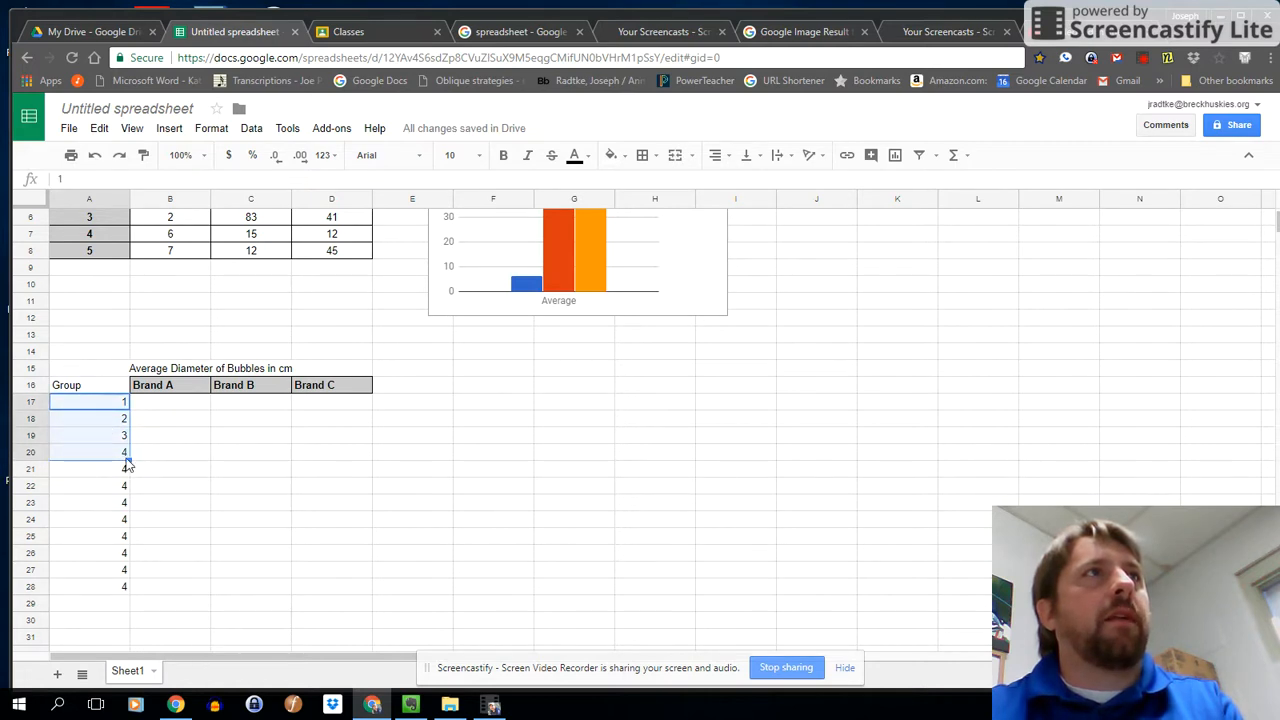
click(125, 458)
drag(105, 404, 153, 630)
scroll(150, 620, down, 1)
drag(128, 544, 128, 557)
Center the Group header and the group numbers in A16:A31 horizontally.
drag(86, 300, 95, 557)
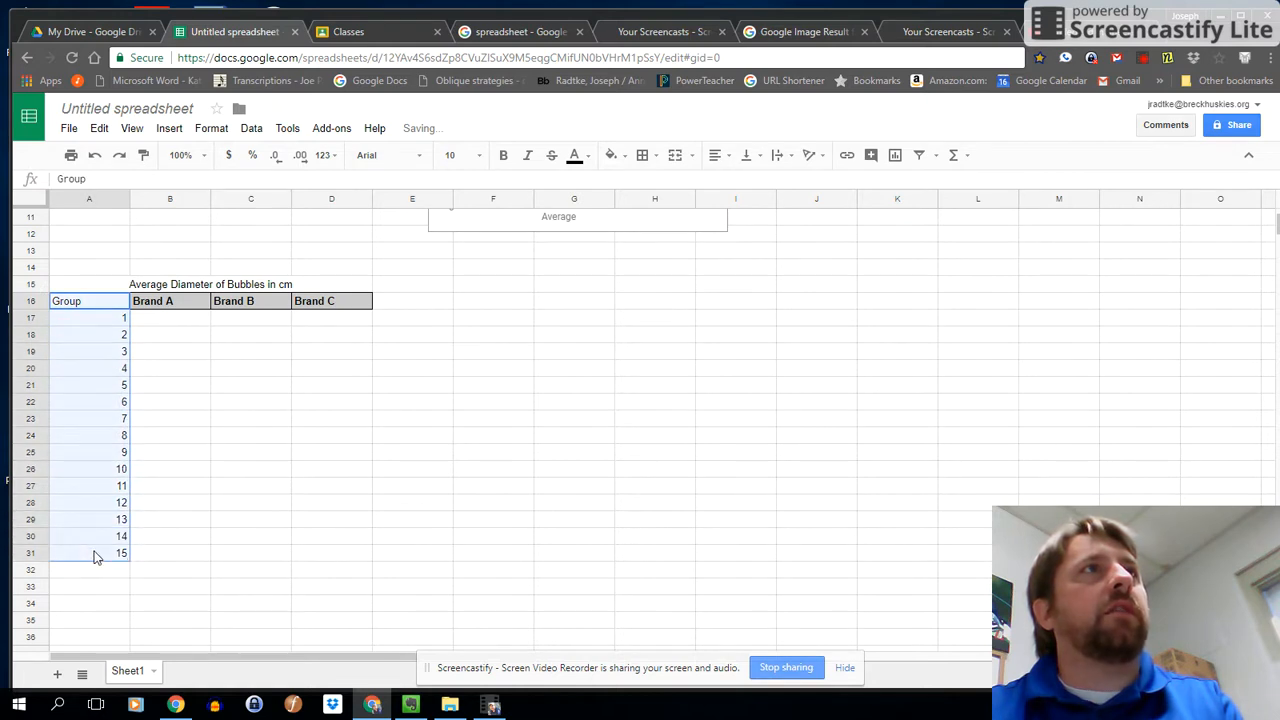
click(695, 156)
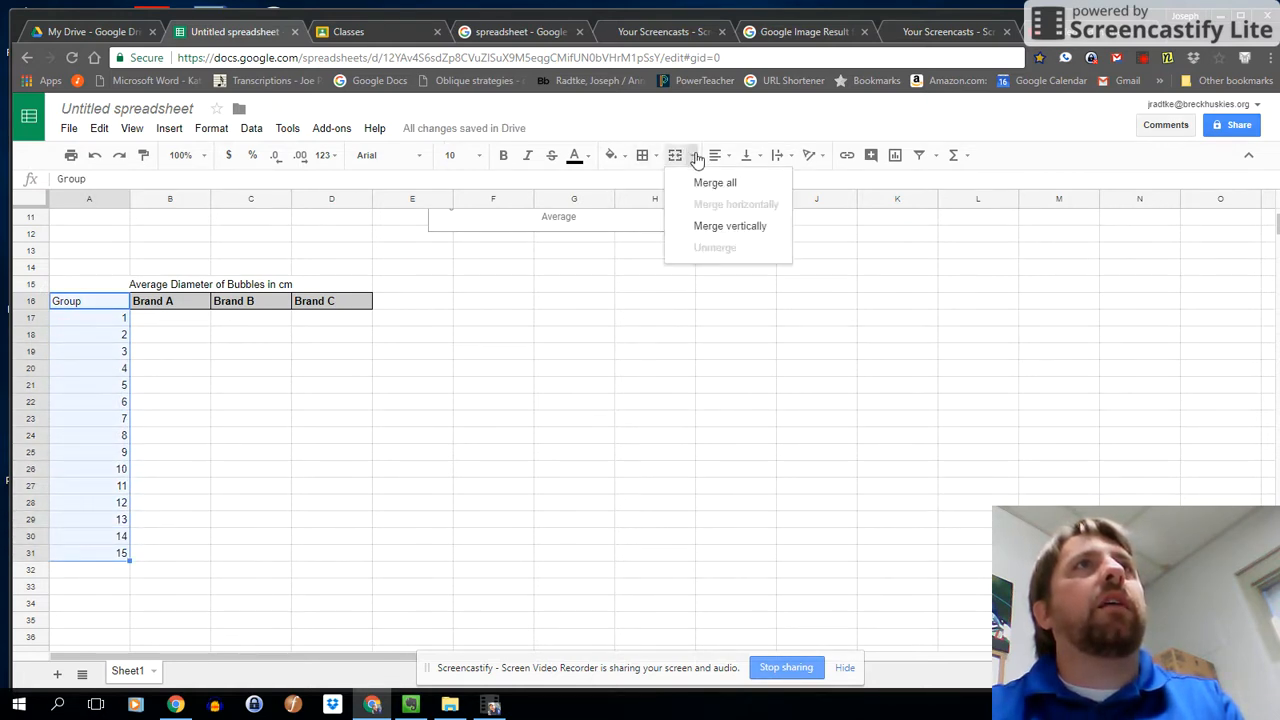
click(722, 156)
click(737, 186)
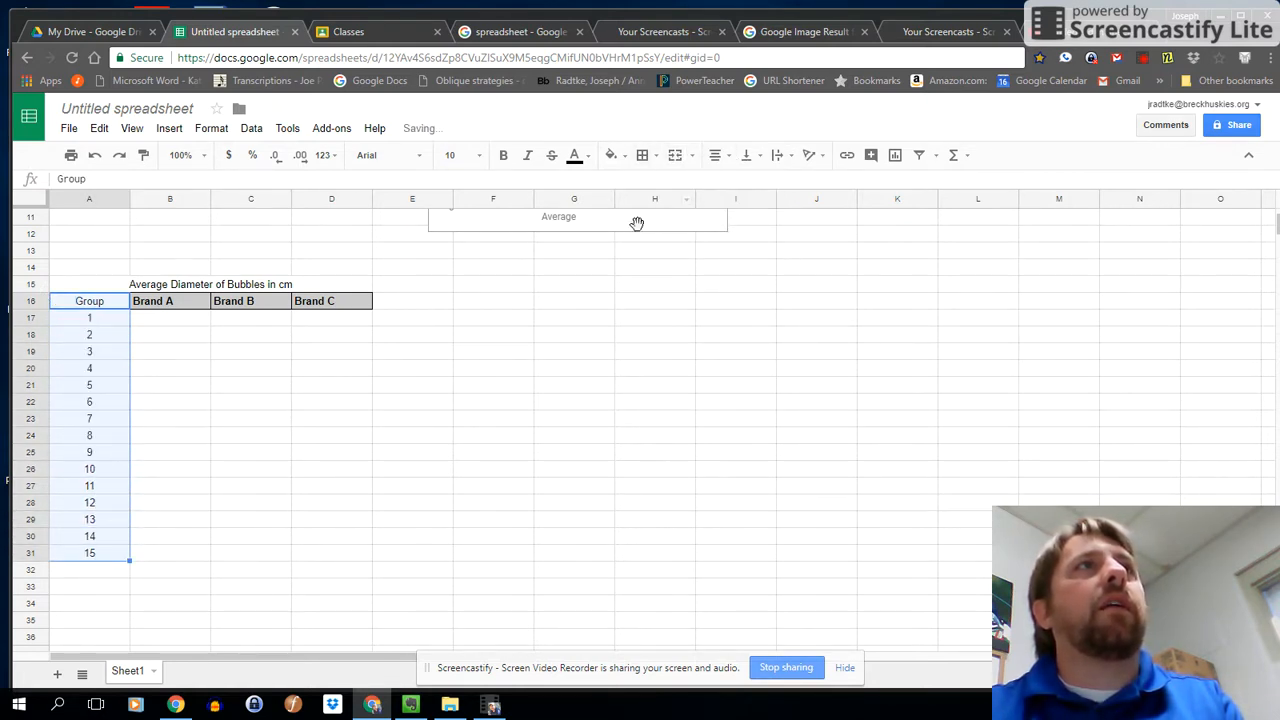
Enter the row label "Class Average" in cell A32 below the last group number.
click(170, 320)
click(85, 572)
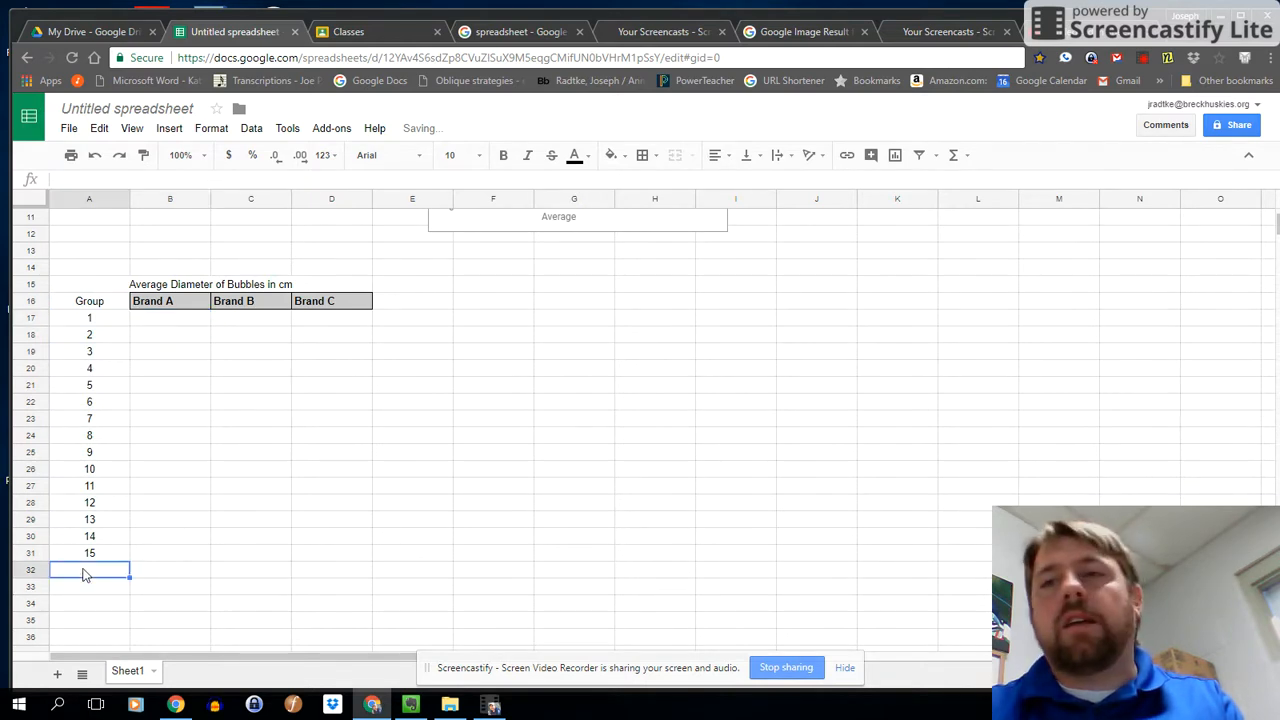
text(Class Average)
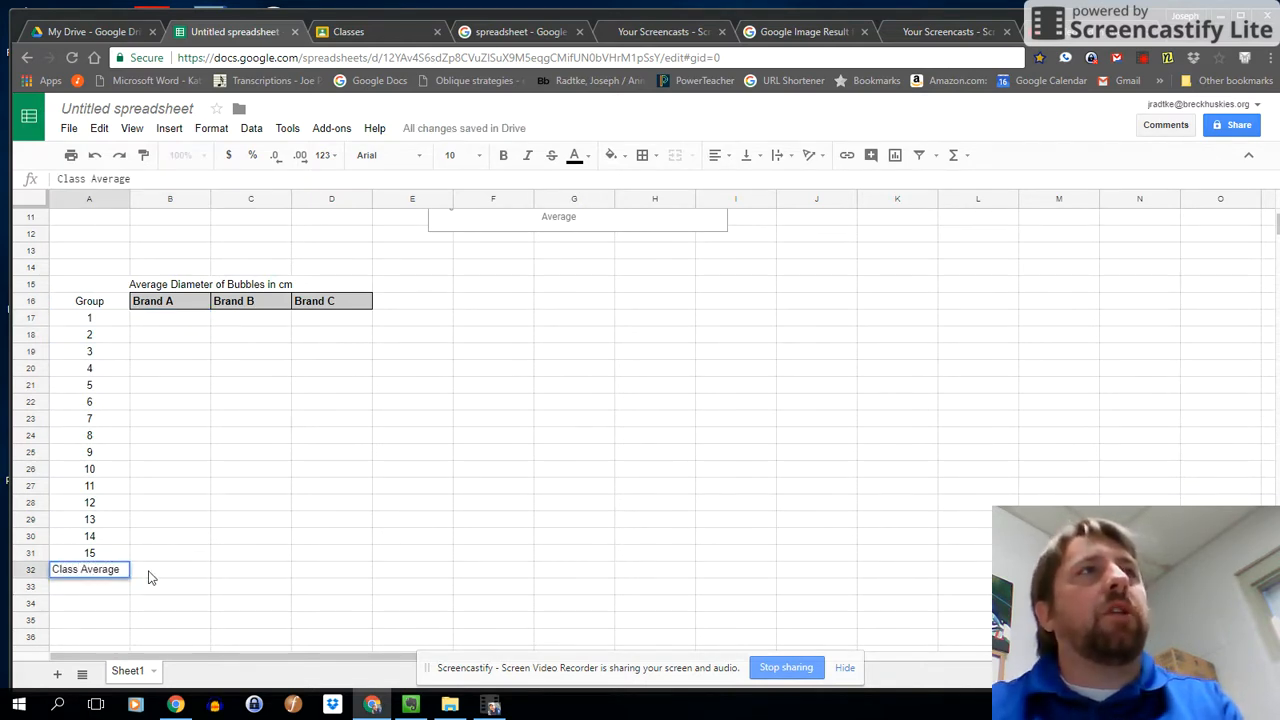
Enter an AVERAGE formula over B17:B31 in cell B32 for the Brand A class average.
click(190, 580)
text(=aver)
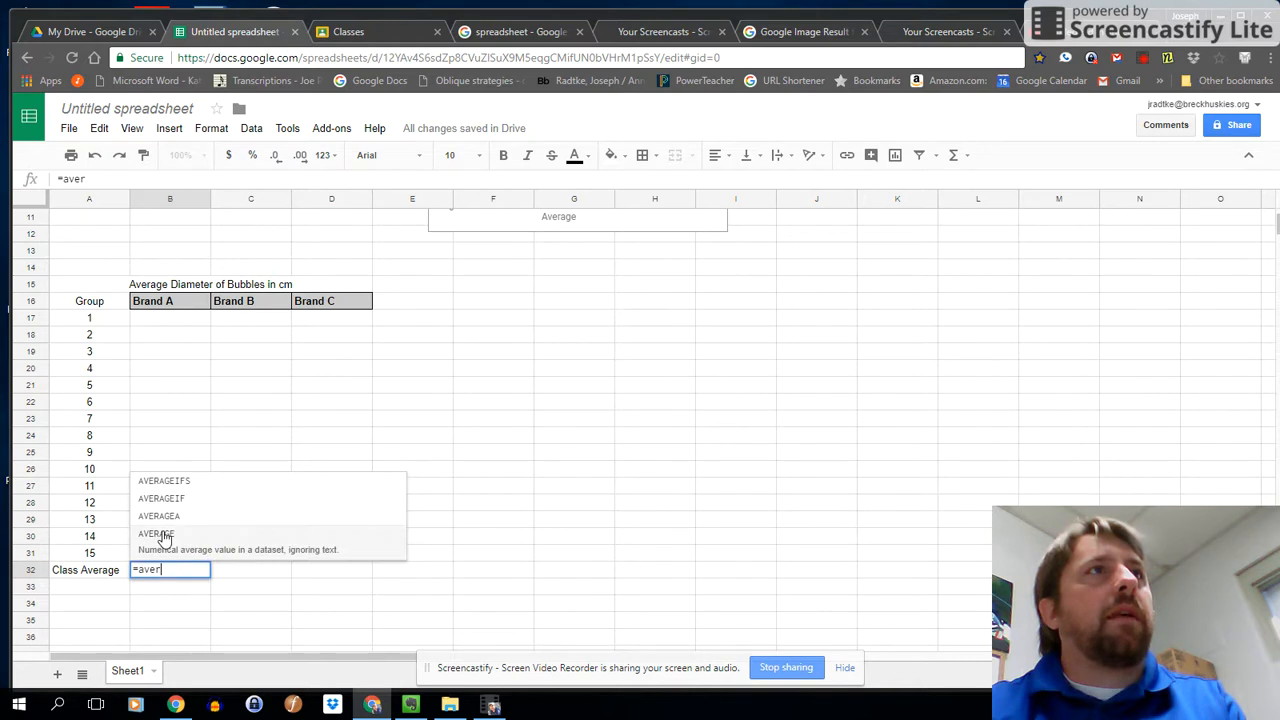
click(164, 538)
drag(170, 320, 157, 562)
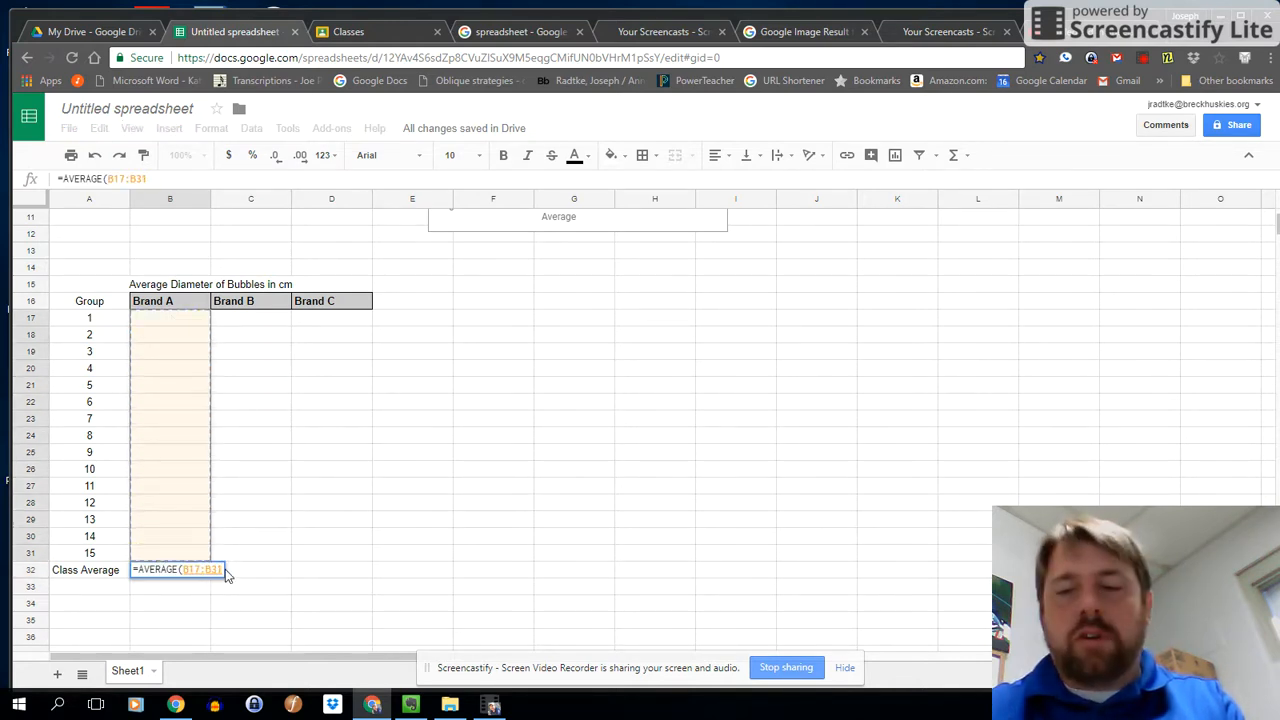
key(Return)
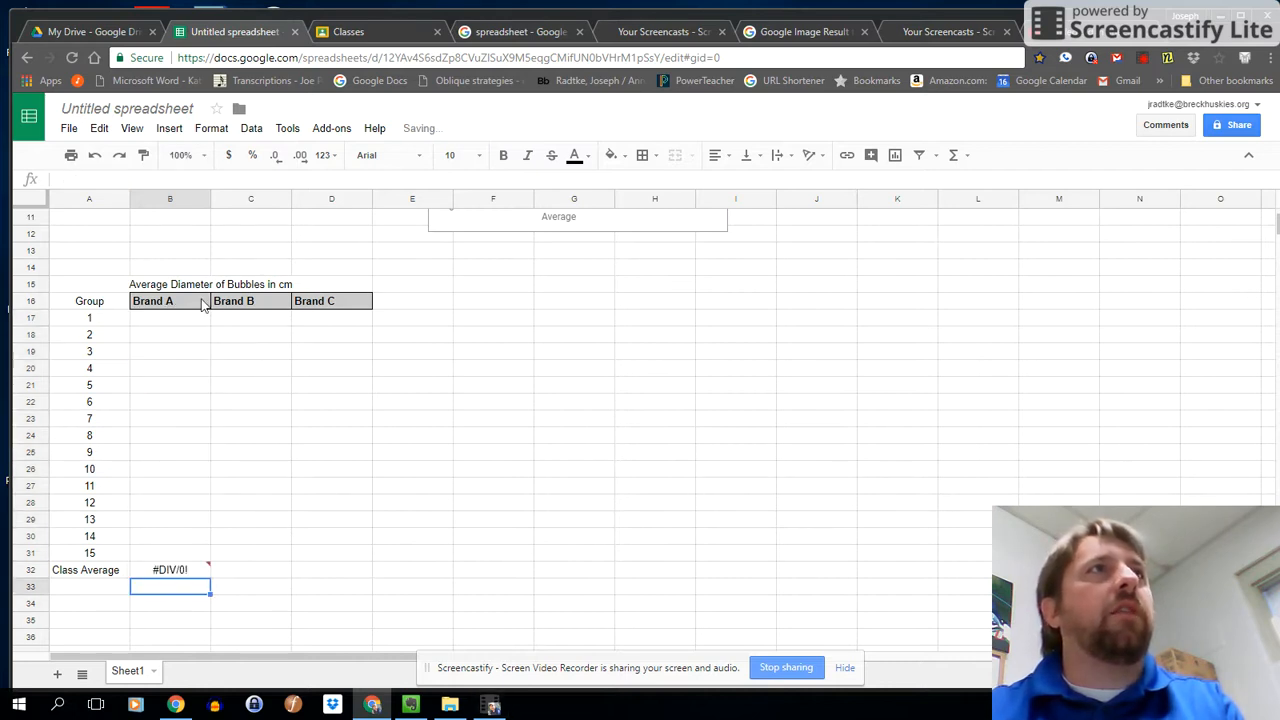
click(180, 320)
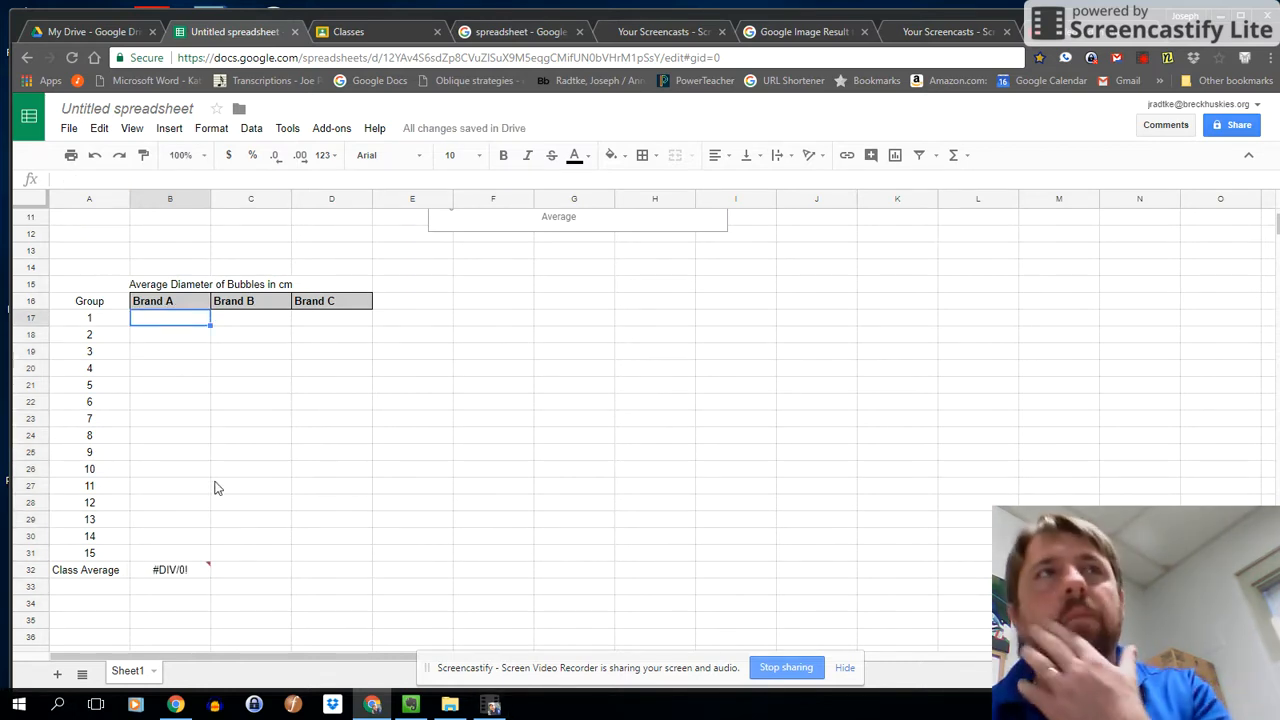
click(523, 339)
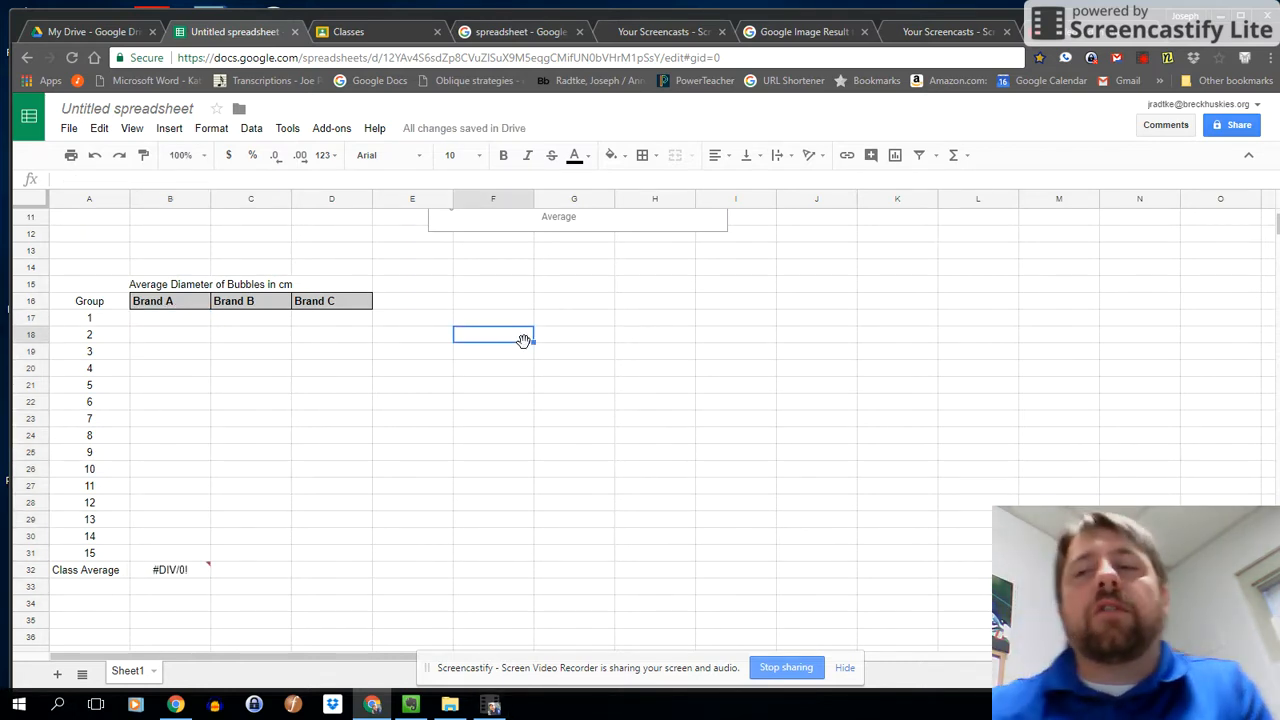